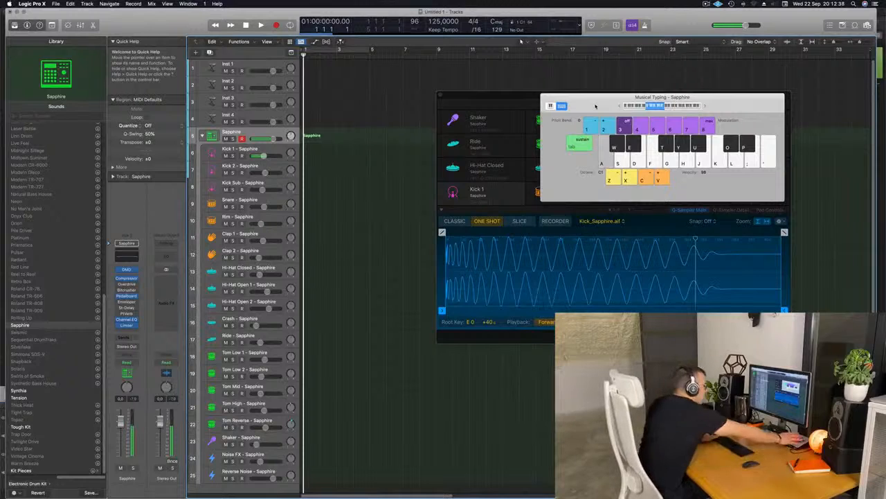
- Audition the Sapphire kit's kick with repeated hits and raise the Sapphire track's volume to 6.0
key(a)
key(a)
key(a)
key(a)
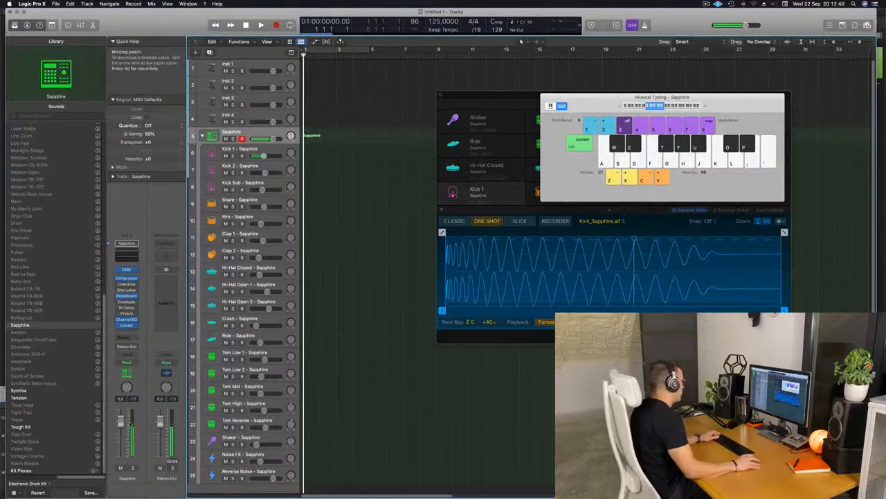
key(a)
key(a)
key(a)
key(a)
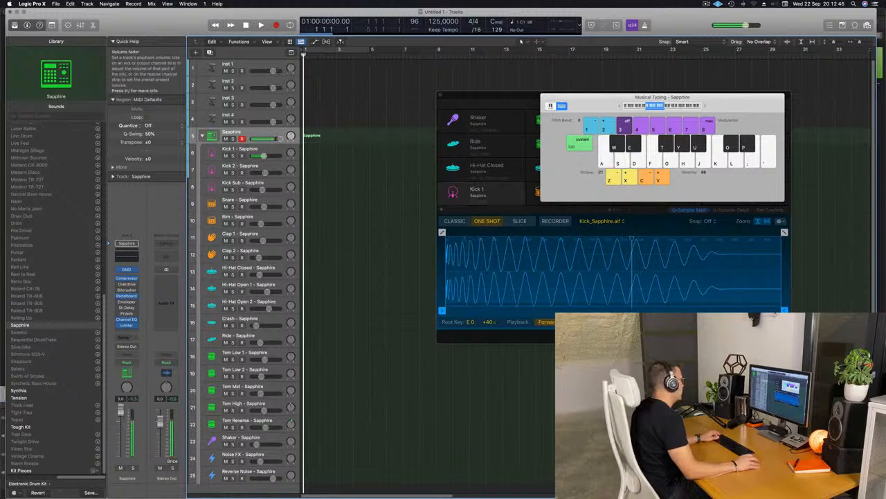
key(a)
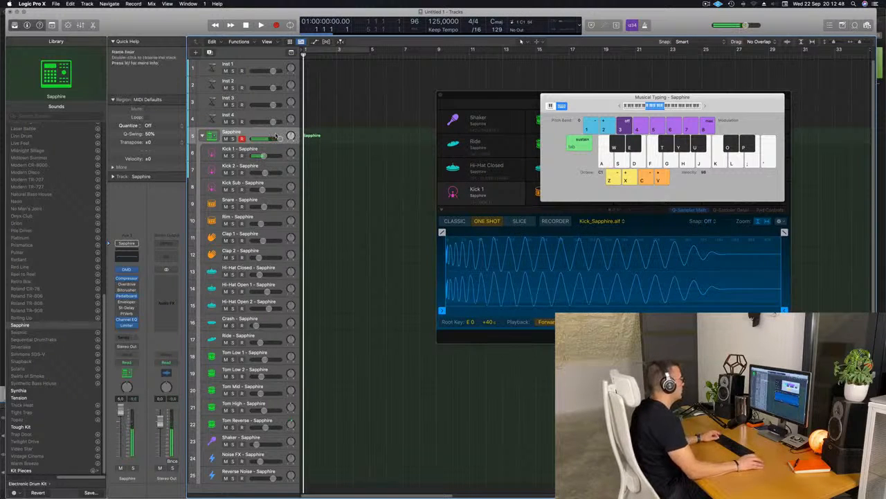
- Record a one-bar kick pattern onto the Sapphire track from the start of the project
key(r)
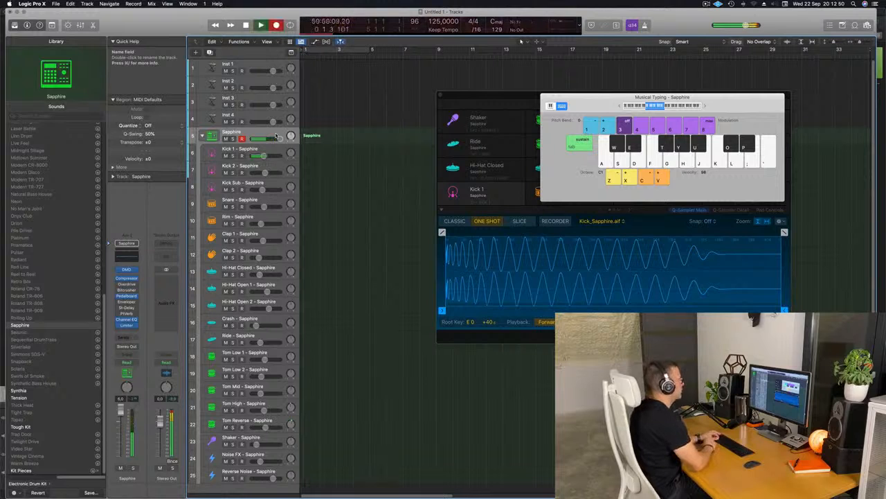
key(a)
key(space)
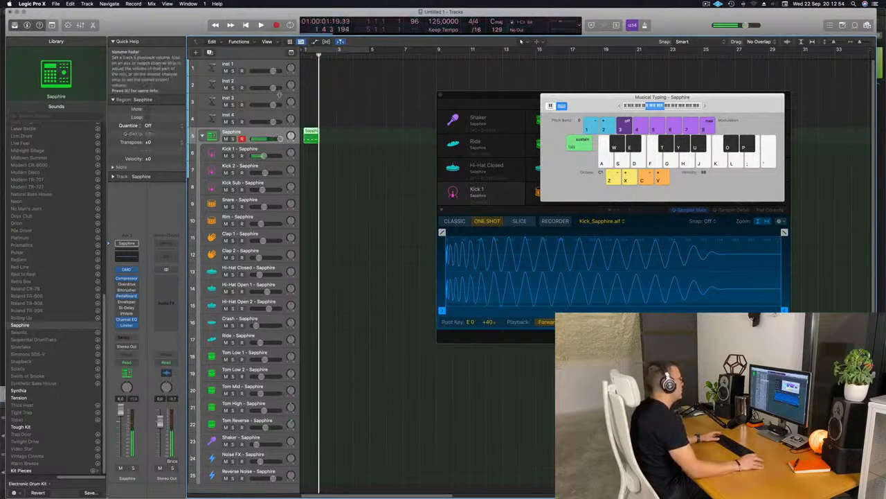
- Move the recorded region to the Kick 1 track and quantize its notes to 1/16 in the Piano Roll
drag(311, 136, 313, 153)
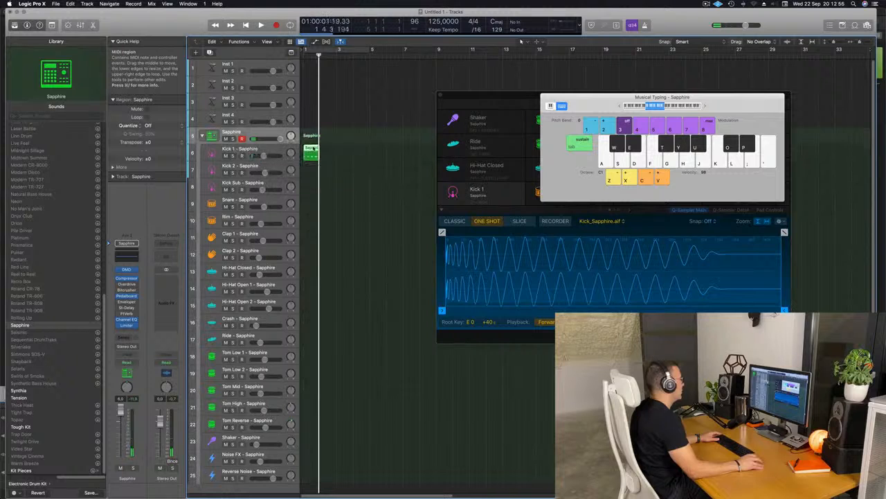
double_click(313, 148)
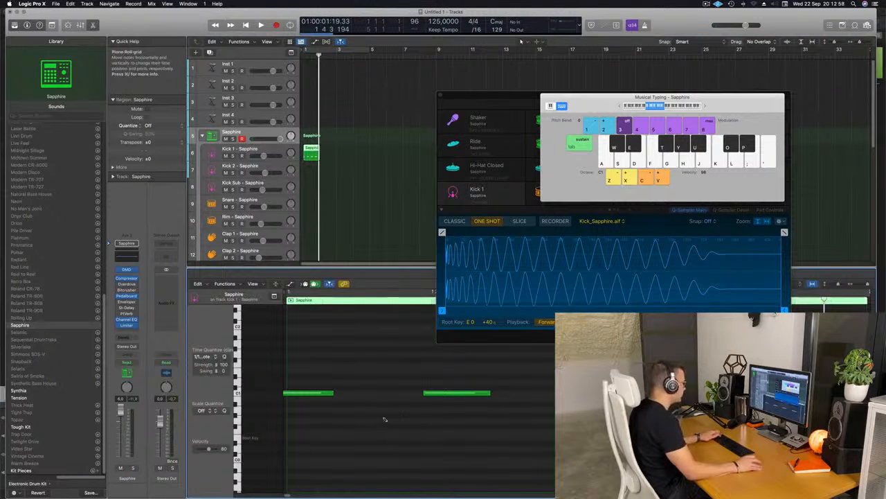
key(super+Left)
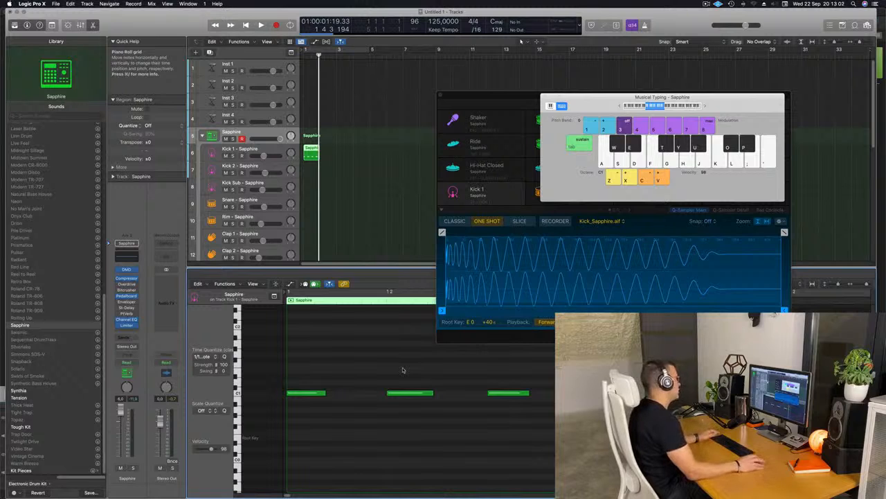
- Repeat the Kick 1 region until four copies fill bars 1 to 4
click(314, 157)
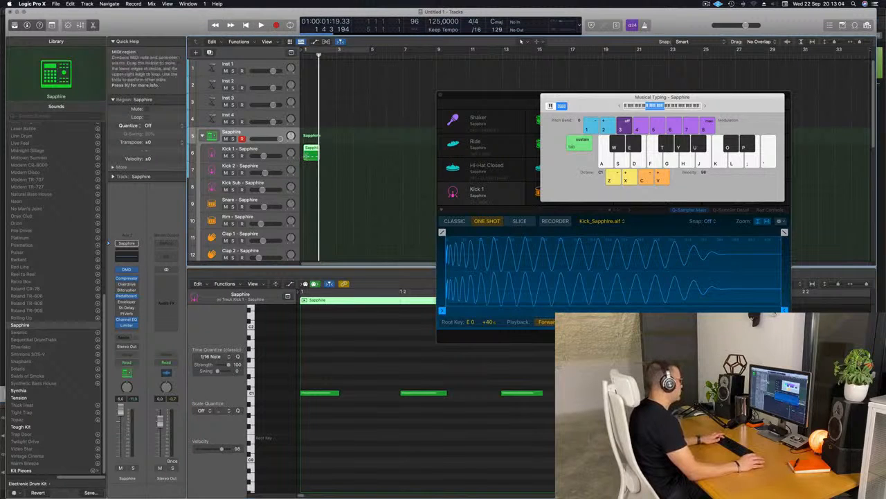
key(super+r)
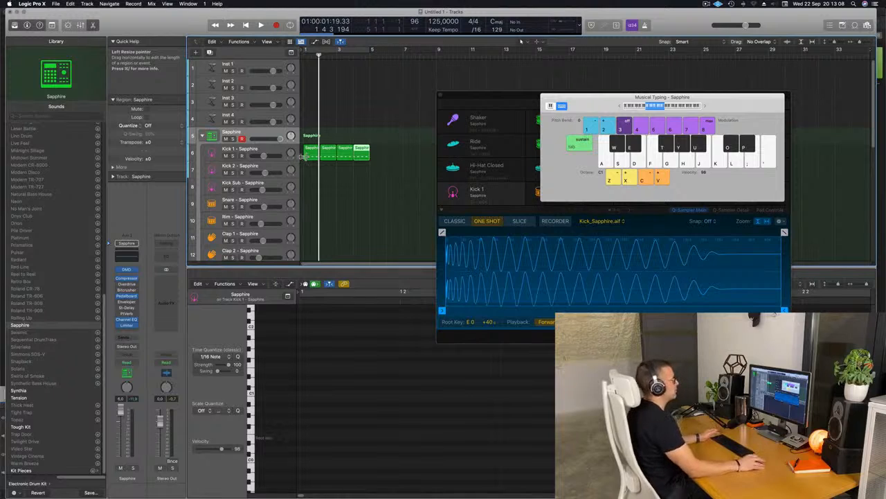
drag(625, 95, 579, 98)
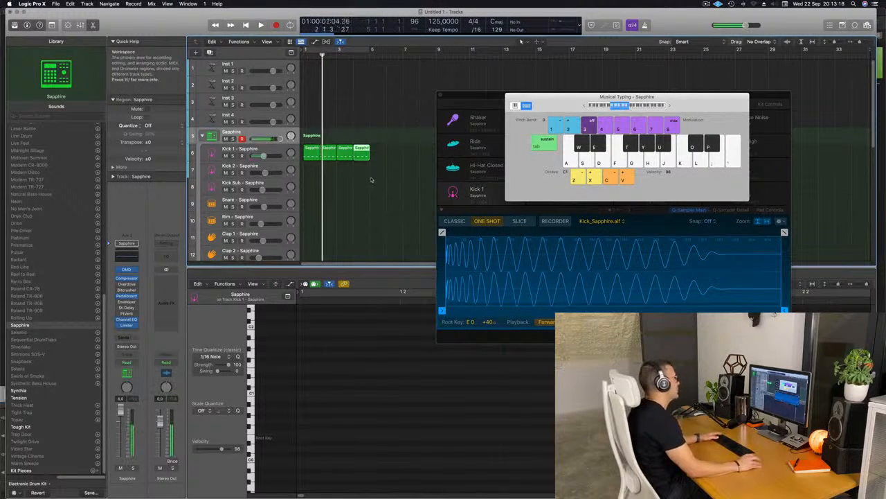
- Transpose the notes in all four Kick 1 regions down one octave and play the pattern back
click(308, 158)
click(380, 390)
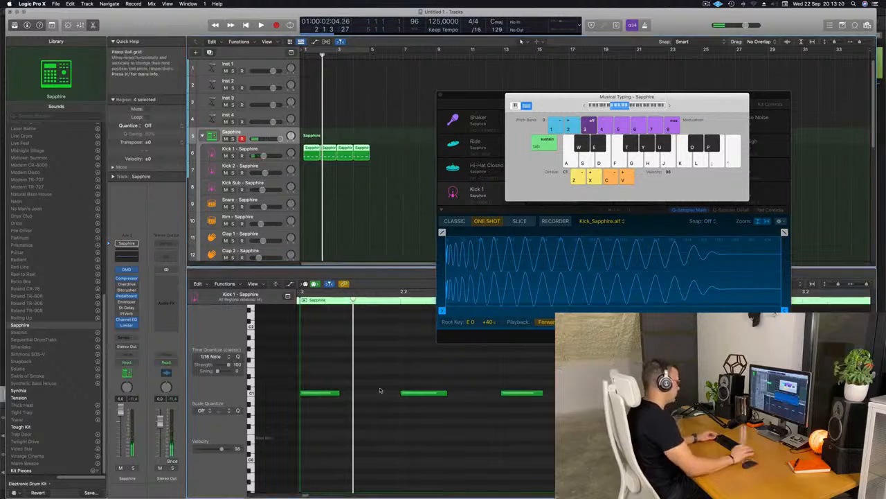
key(alt+shift+Down)
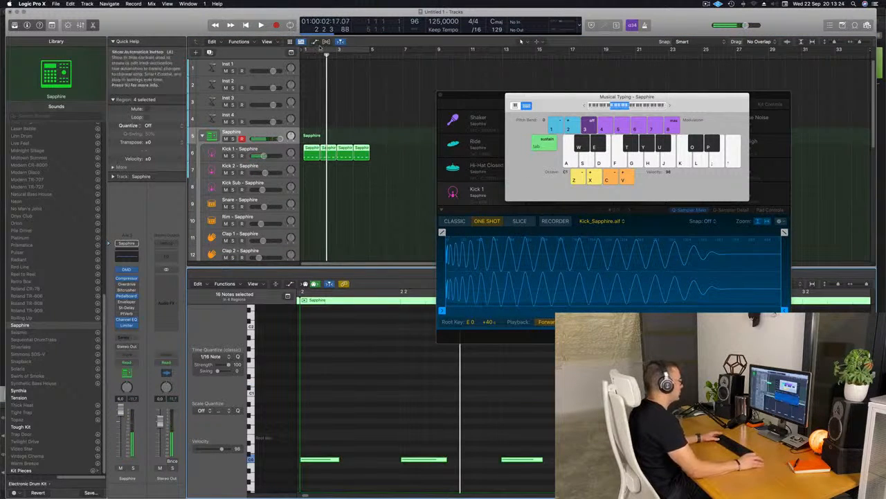
key(space)
key(space)
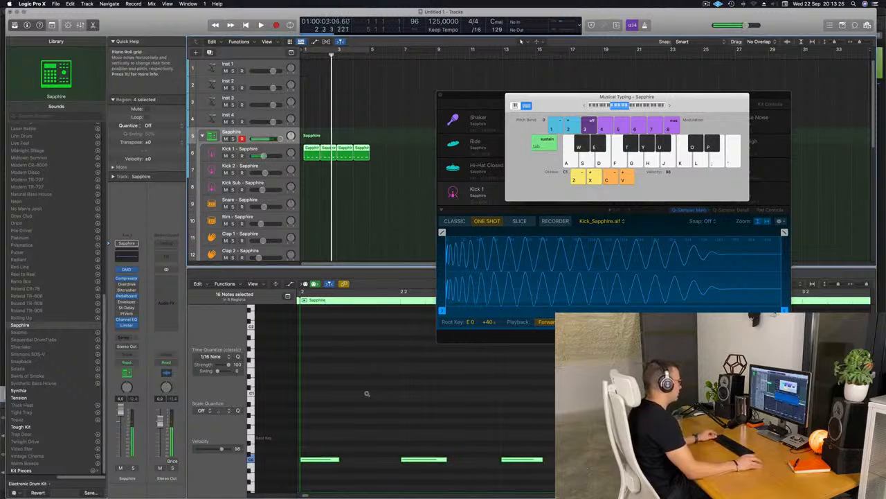
key(super+Left)
key(space)
key(super+Left)
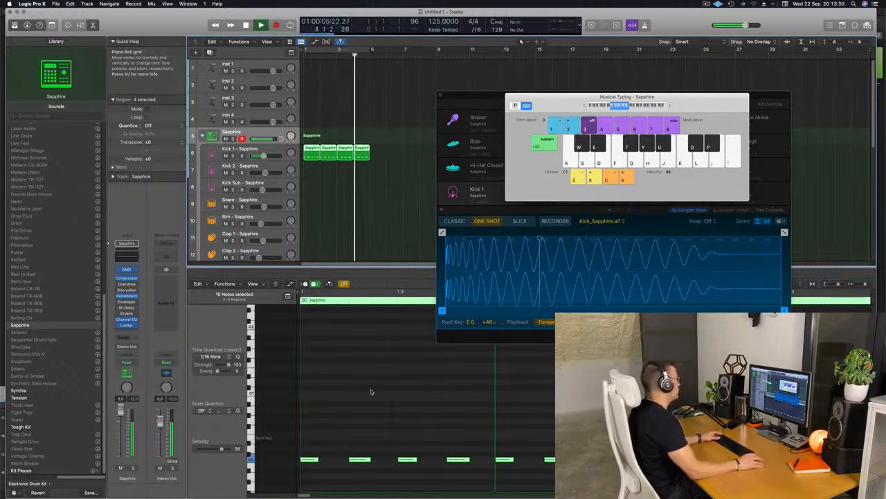
click(330, 205)
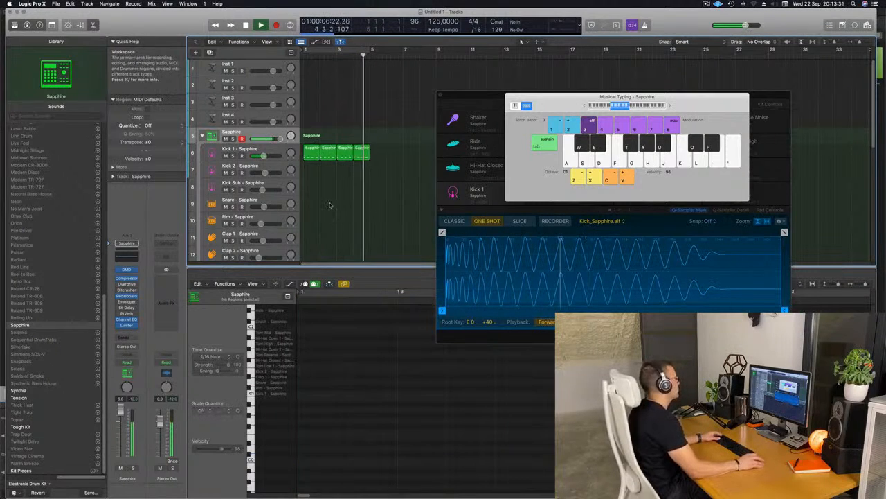
key(space)
- Turn on cycling over bars 1 to 4 and copy the first Kick 1 region to the Snare track
click(347, 52)
key(Return)
drag(311, 151, 308, 200)
key(space)
- Delete the first and third notes of the snare region and transpose the remaining two notes
click(309, 459)
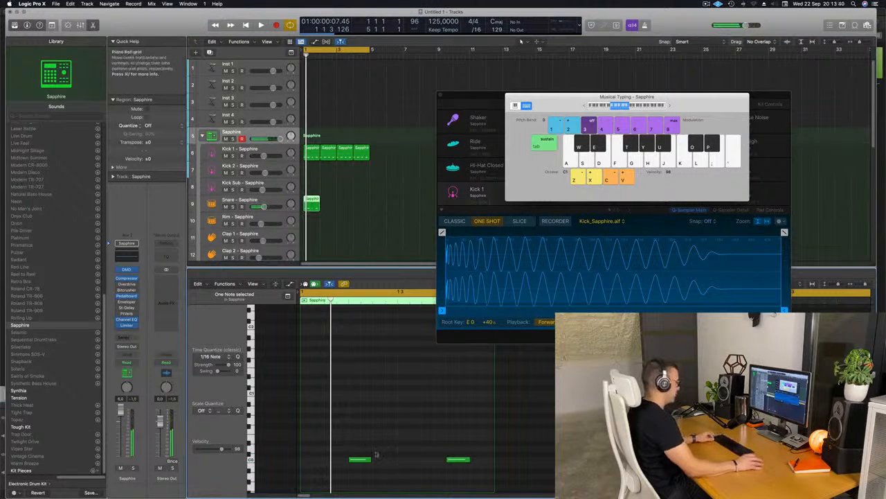
drag(353, 438, 469, 494)
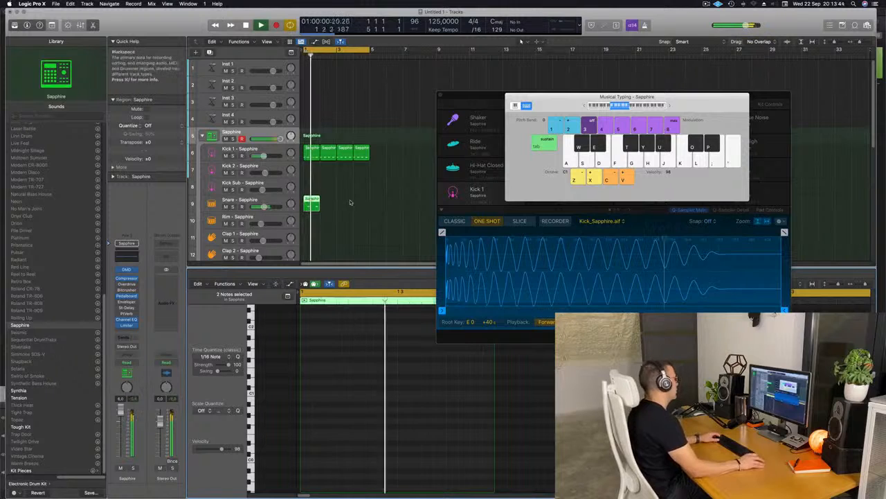
- Repeat the snare region until it fills bars 1 to 4
drag(355, 201, 304, 209)
key(super+r)
key(super+r)
- Copy the first Kick 1 region to the Hi-Hat Closed track and shift its four notes onto the off-beats
click(361, 149)
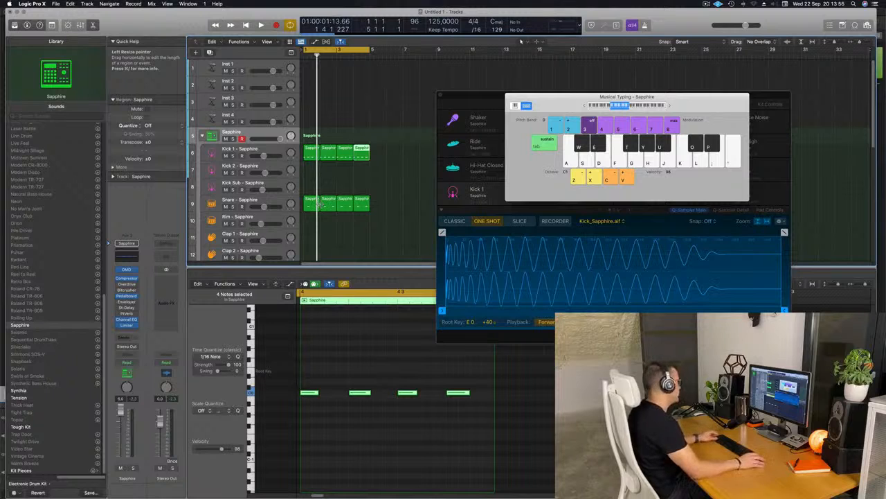
key(super+Up)
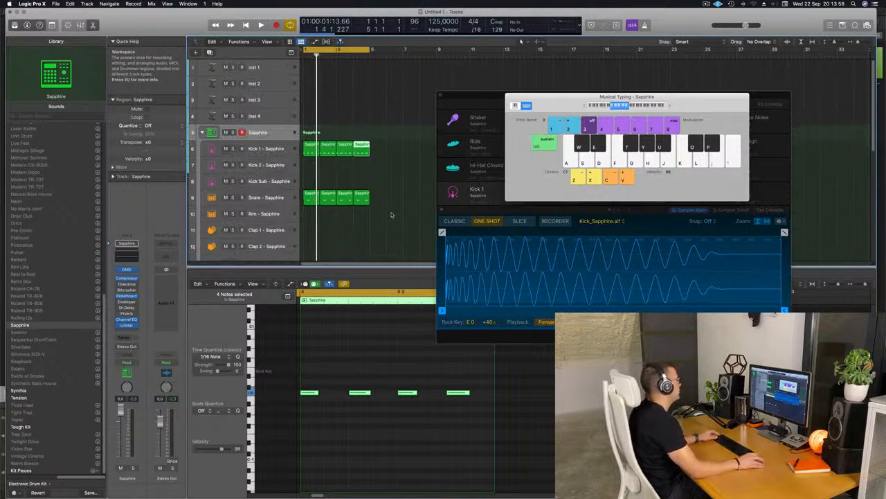
click(401, 195)
scroll(401, 195, down, 3)
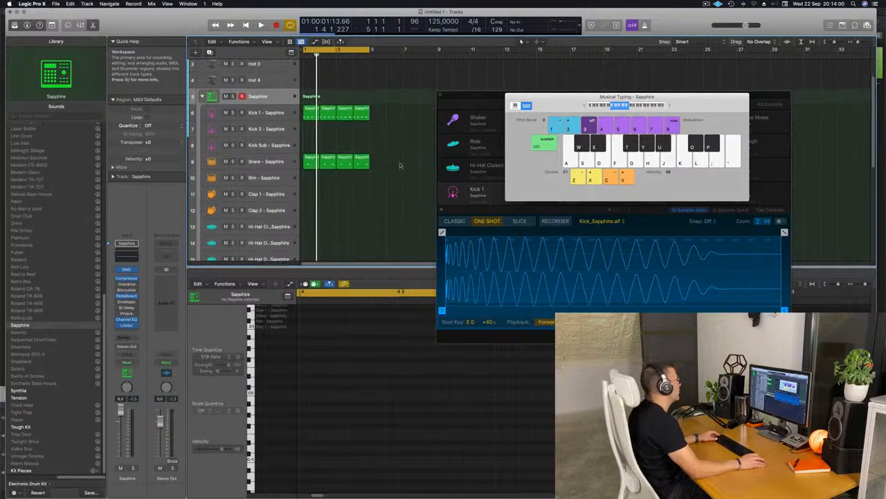
click(312, 111)
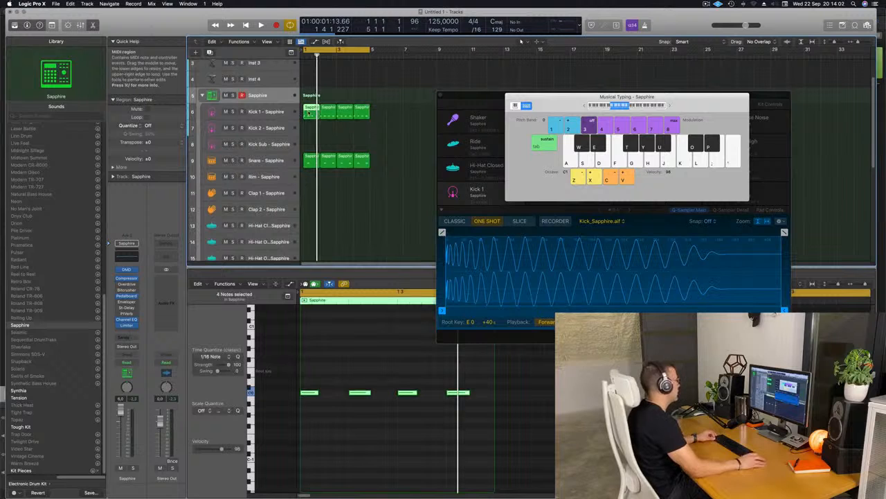
drag(312, 112, 317, 229)
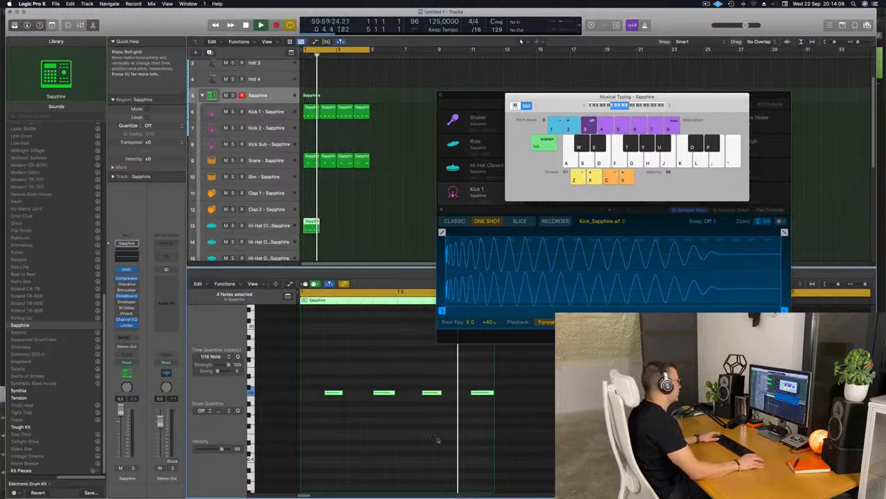
- Transpose all four notes of the Hi-Hat Closed region while auditioning the loop
key(space)
drag(323, 364, 497, 462)
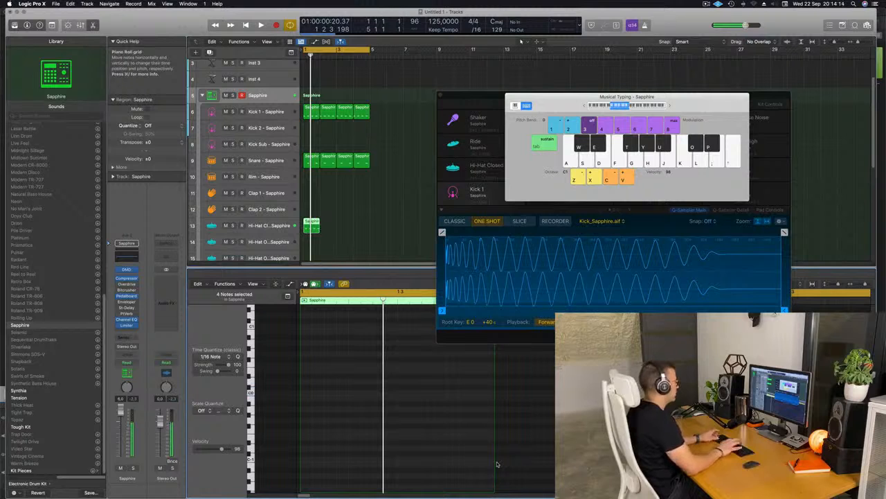
key(space)
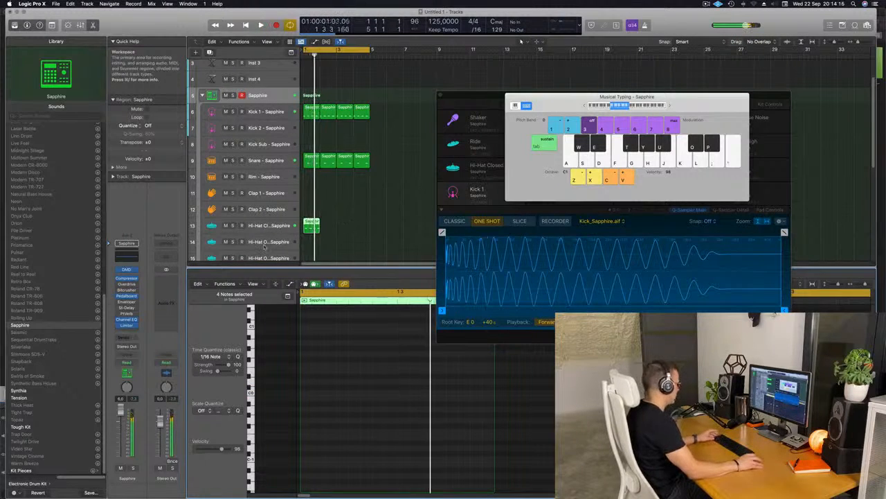
- Repeat the Hi-Hat Closed region until it fills bars 1 to 4
click(311, 228)
key(super+r)
key(super+r)
key(super+r)
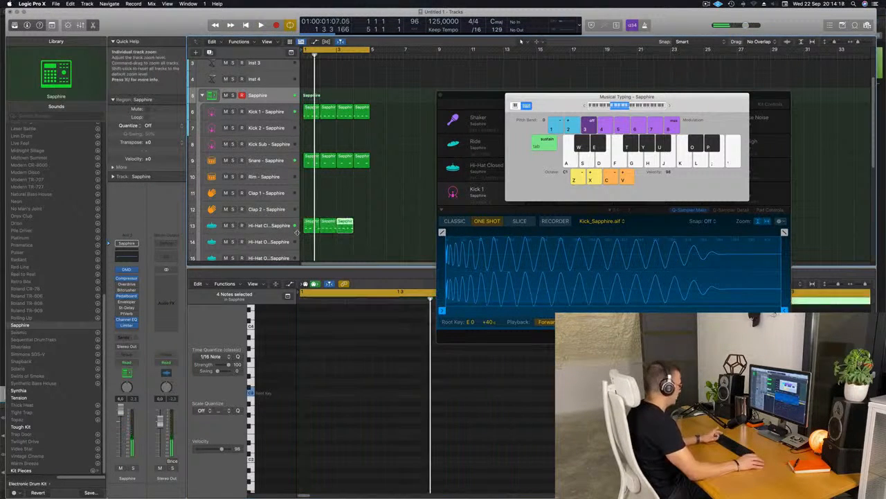
- Move the Musical Typing and drum kit windows away from the regions to clear the track area
click(405, 218)
drag(560, 102, 666, 168)
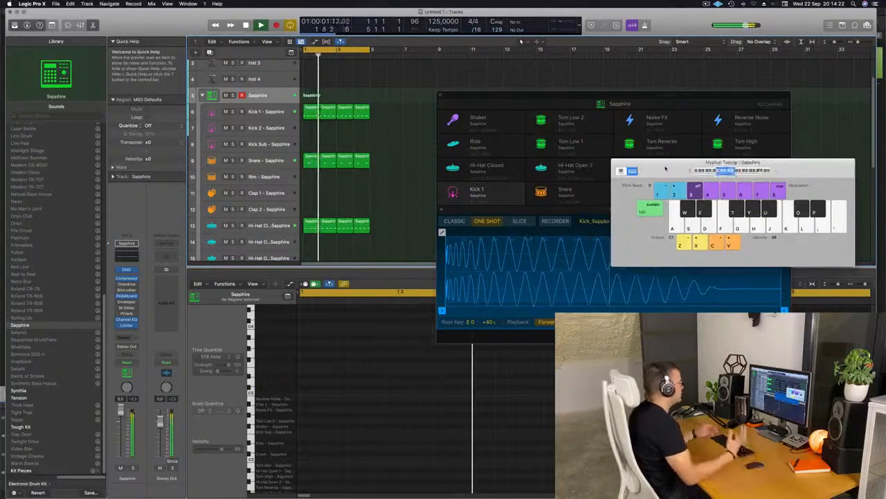
drag(549, 98, 616, 89)
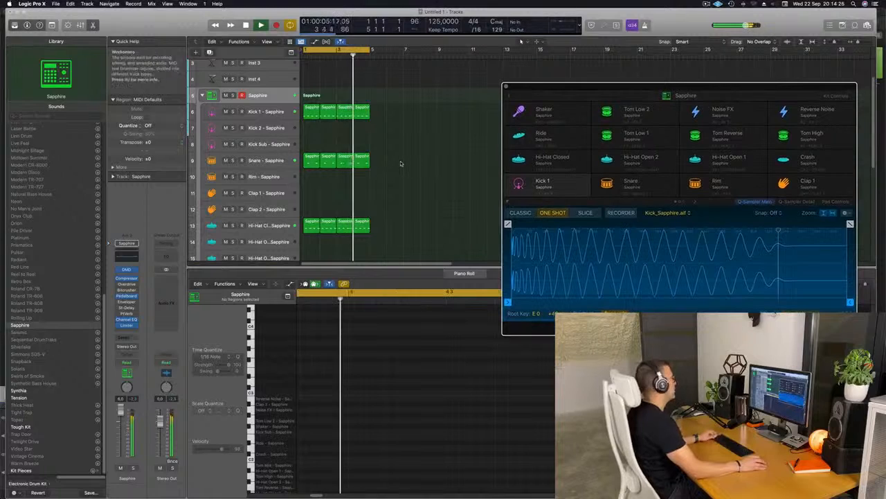
- Copy the first Hi-Hat Closed region to the Ride track and nudge its four notes back onto the beats
scroll(447, 169, down, 3)
scroll(444, 166, down, 2)
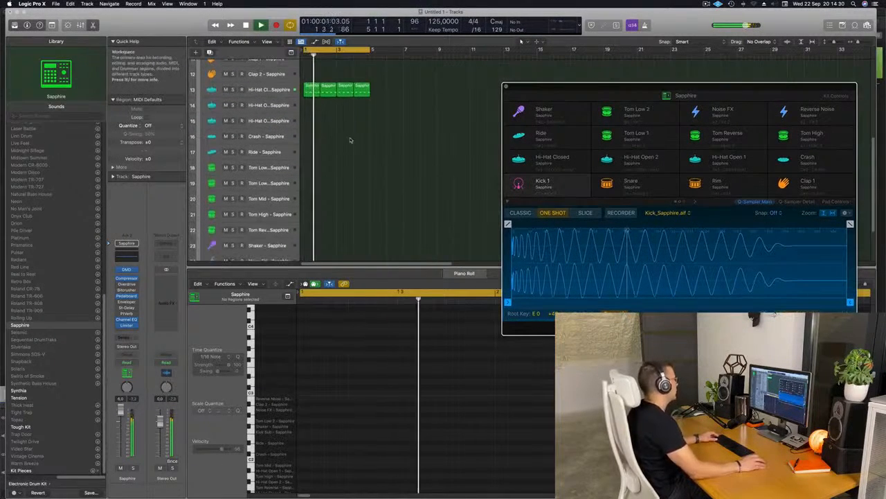
click(311, 88)
drag(311, 88, 313, 154)
drag(321, 376, 509, 421)
key(alt+Left)
key(alt+Left)
key(space)
- Repeat the ride region until it fills bars 1 to 4
drag(345, 140, 297, 167)
key(super+r)
key(super+r)
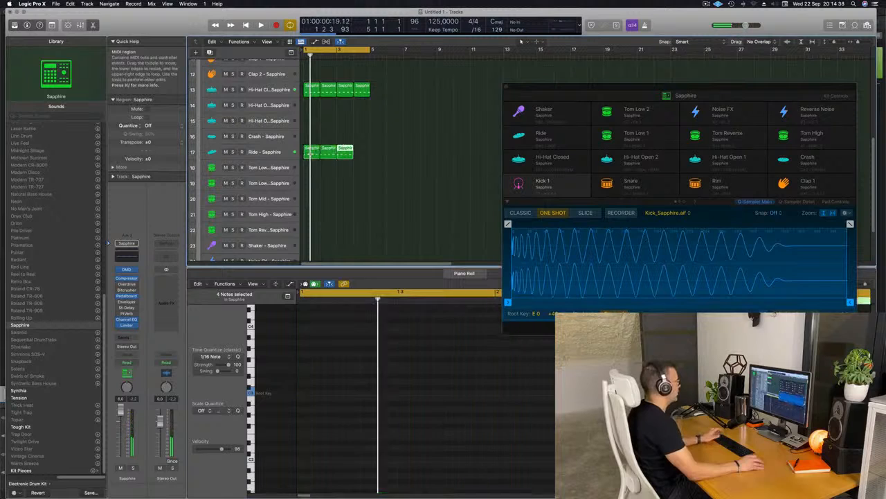
- Give the ride sample a long fade-out and set its sample end to about 1.831 s, closing the drum kit window when done
click(276, 152)
key(space)
drag(588, 88, 489, 91)
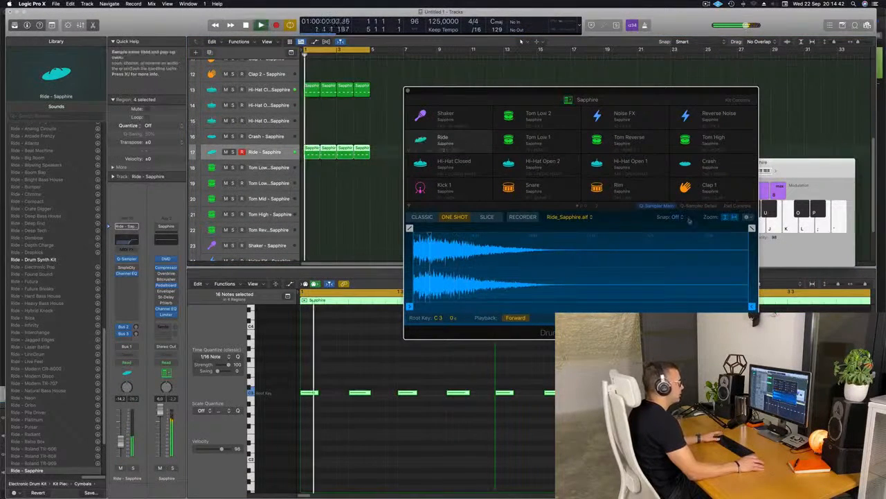
drag(752, 228, 474, 229)
drag(752, 306, 726, 307)
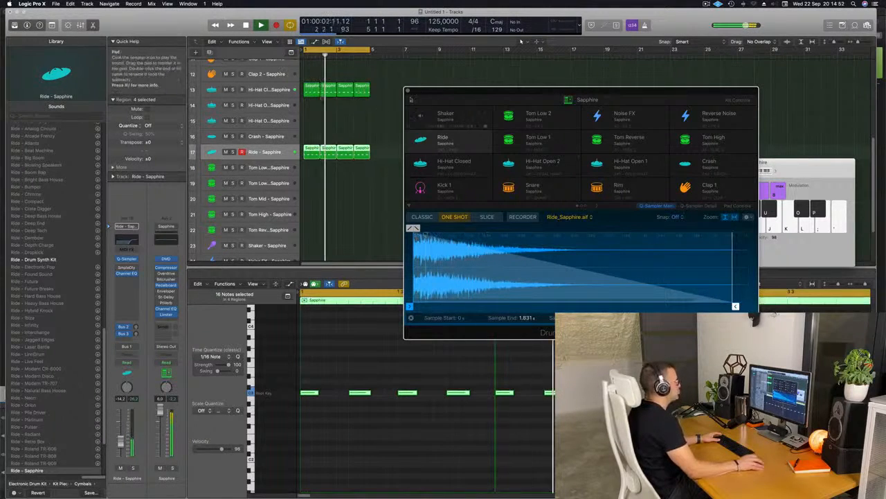
click(407, 93)
scroll(399, 221, up, 3)
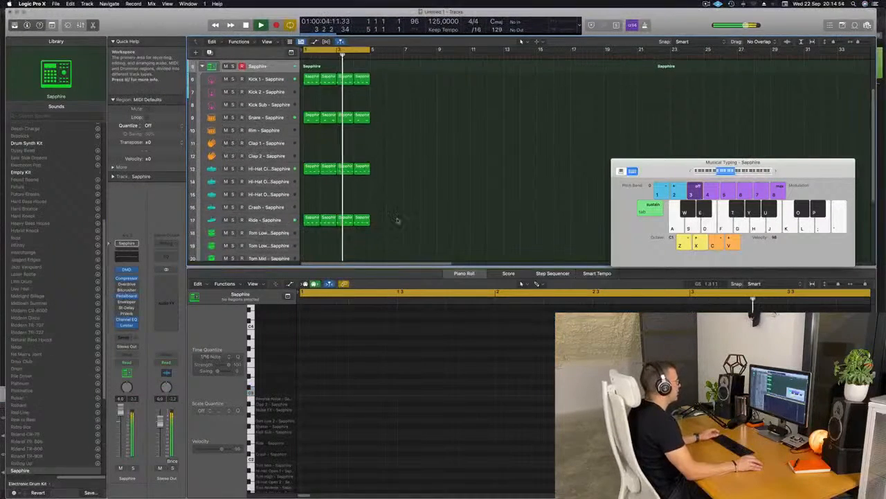
scroll(398, 221, down, 1)
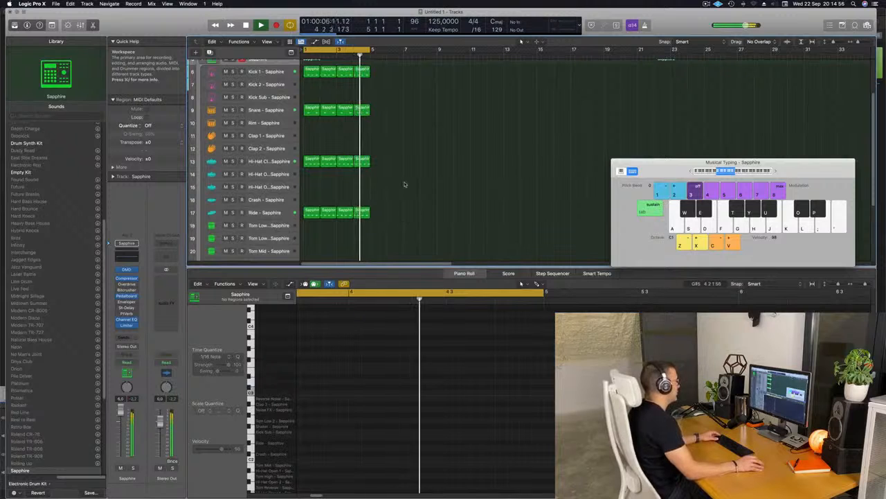
scroll(429, 214, down, 4)
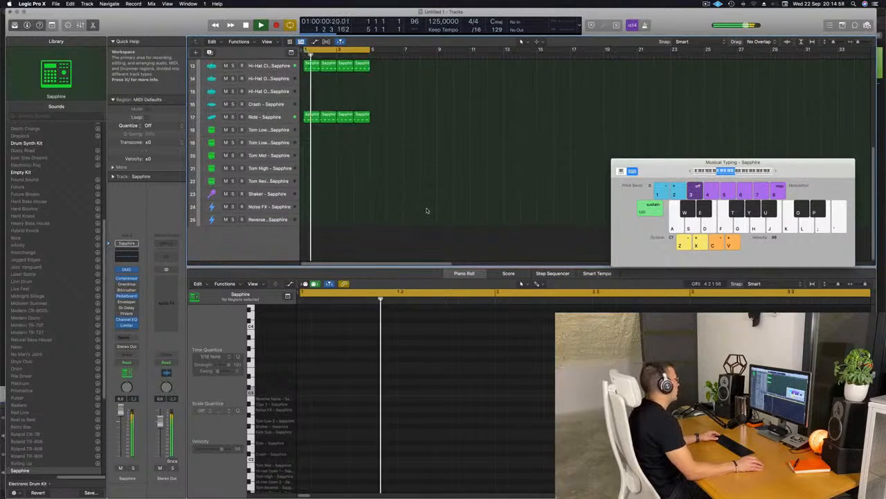
- Copy the first snare region to the Clap 1 track and shift its two notes to beats 1 and 3
scroll(428, 209, up, 9)
key(space)
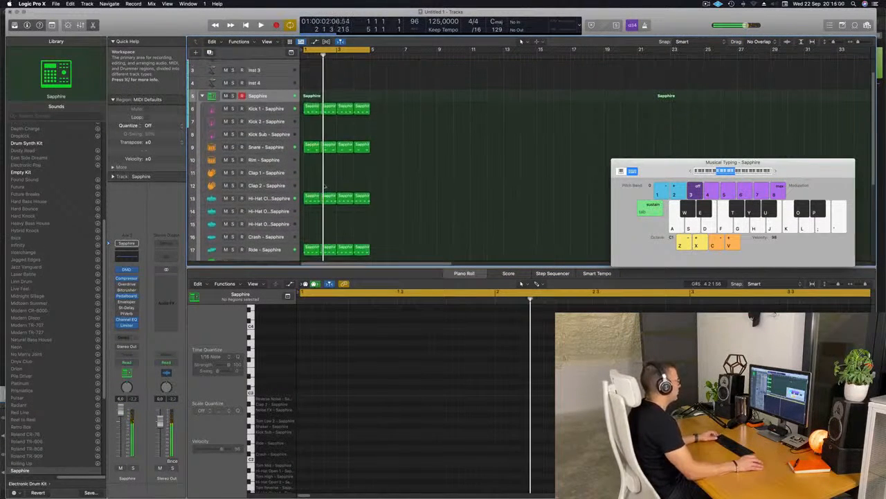
click(310, 201)
click(308, 147)
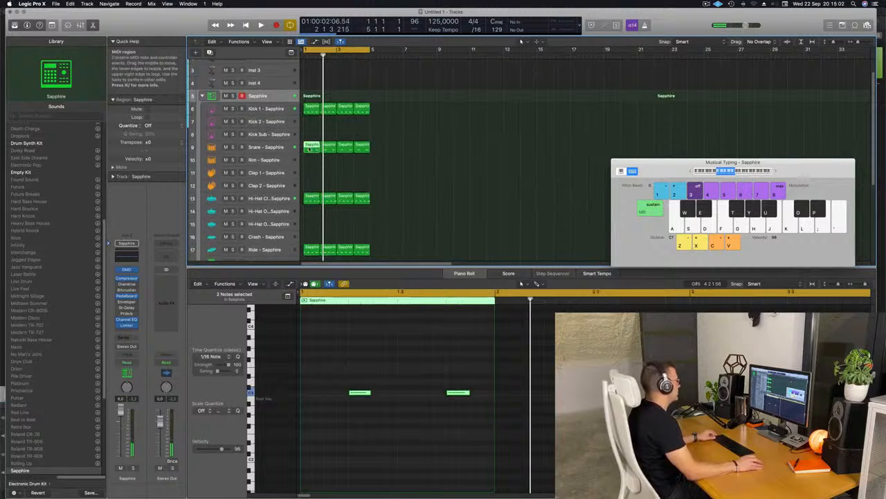
drag(310, 147, 312, 173)
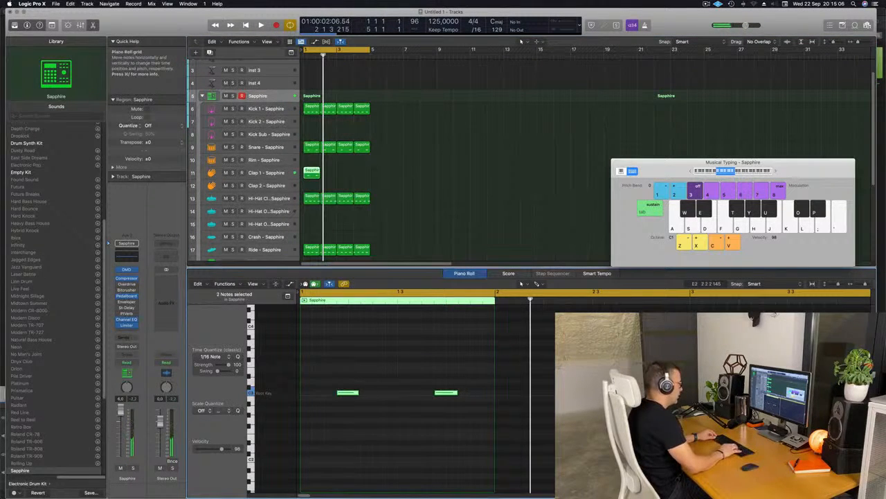
key(space)
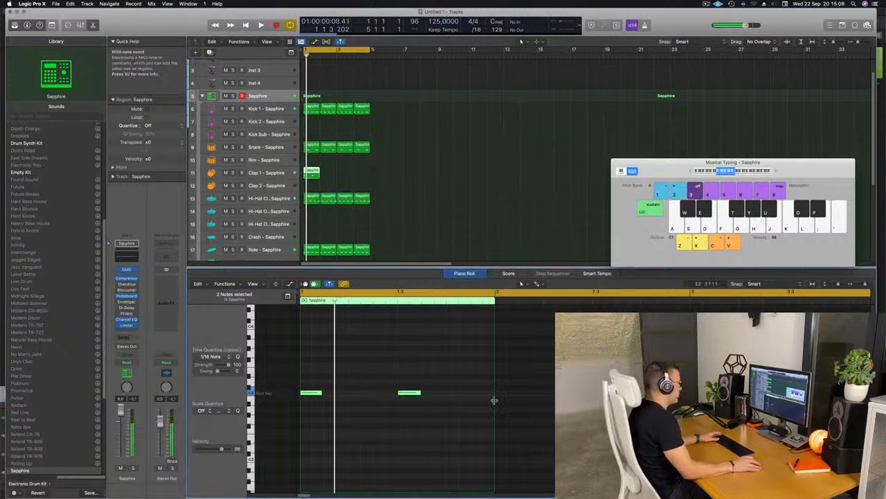
drag(445, 376, 307, 417)
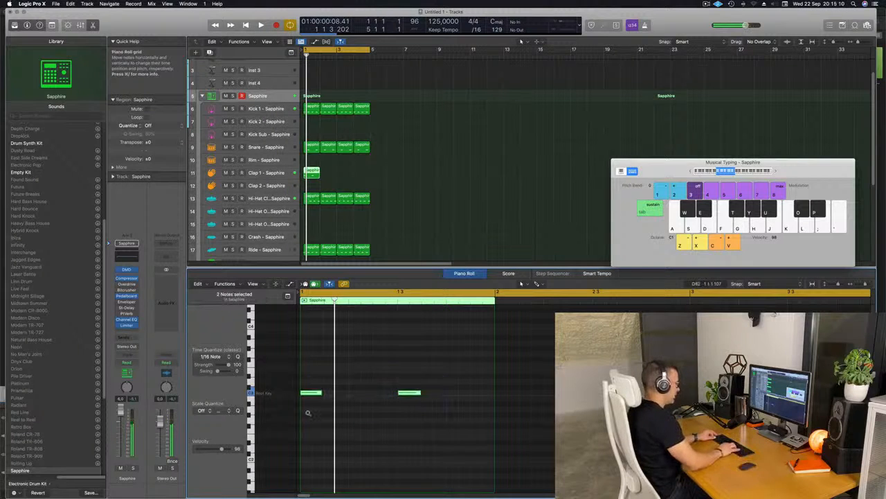
key(space)
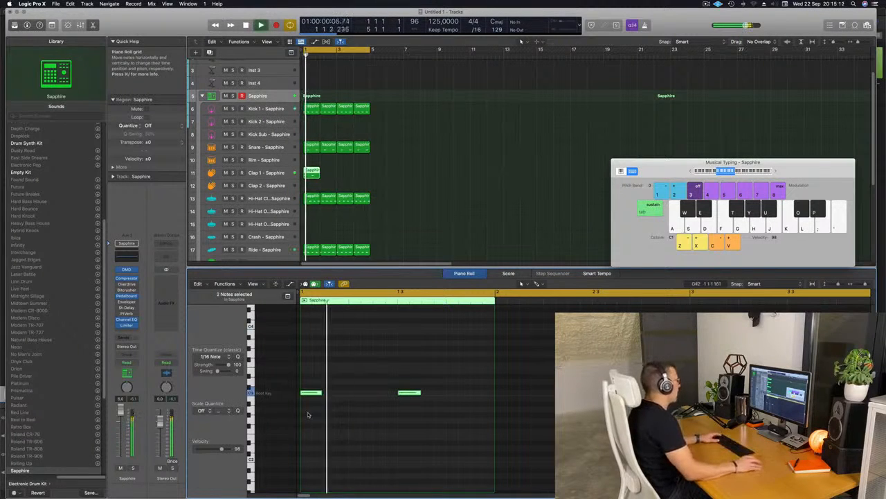
key(space)
key(space)
- Delete the Clap 1 region's second note and play the loop with only the beat 1 clap
click(419, 394)
key(space)
key(space)
key(Delete)
key(space)
key(space)
key(space)
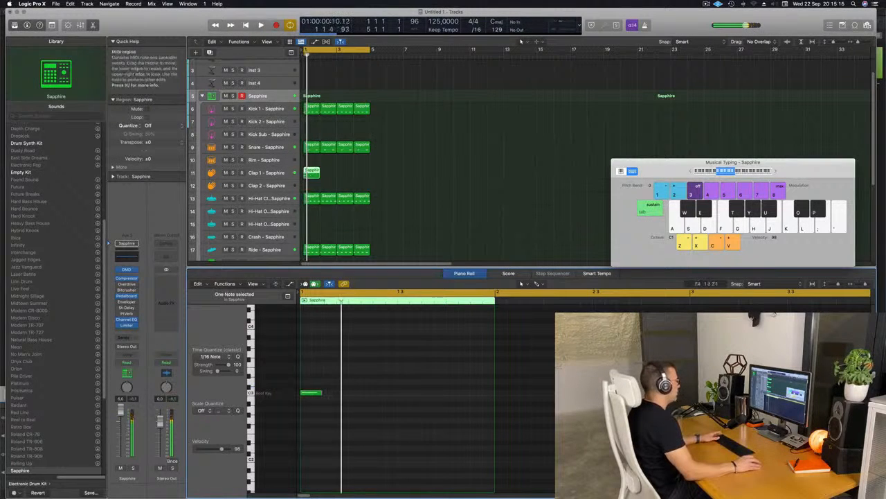
- Move the clap region down to the Clap 2 track and repeat it until it fills bars 1 to 4
drag(315, 172, 317, 186)
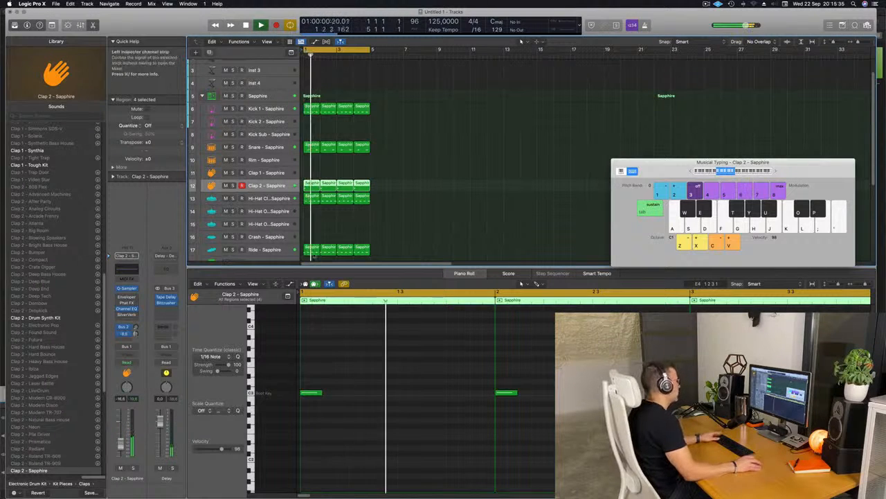
click(372, 223)
scroll(325, 146, down, 2)
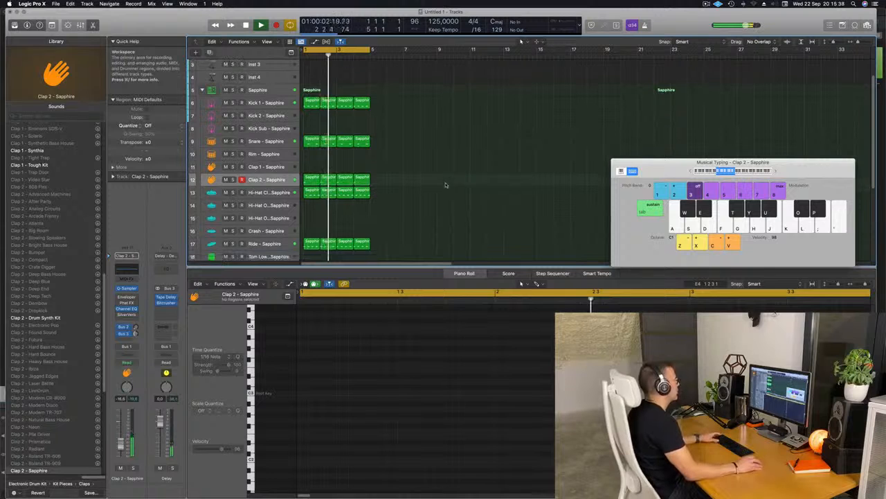
- Delete the Clap 2 regions in bars 2 and 4 and listen to the loop
click(329, 160)
key(Delete)
key(space)
click(363, 160)
key(Delete)
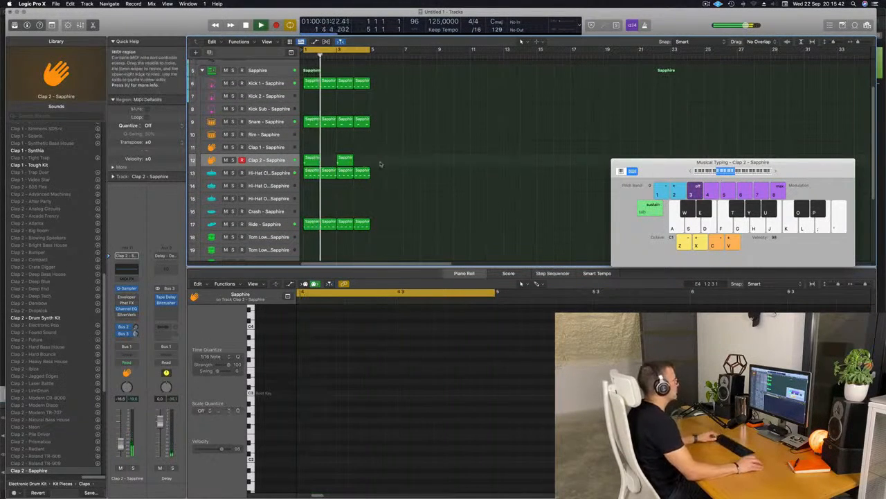
scroll(414, 168, down, 4)
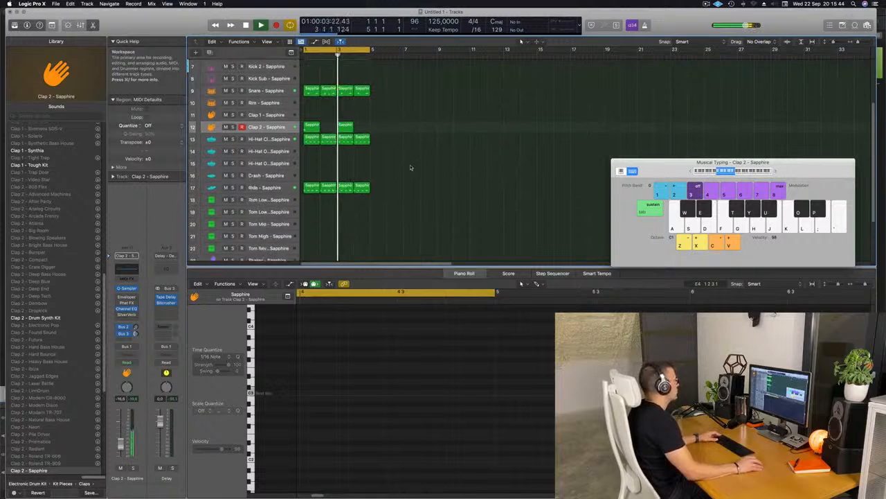
scroll(412, 167, up, 3)
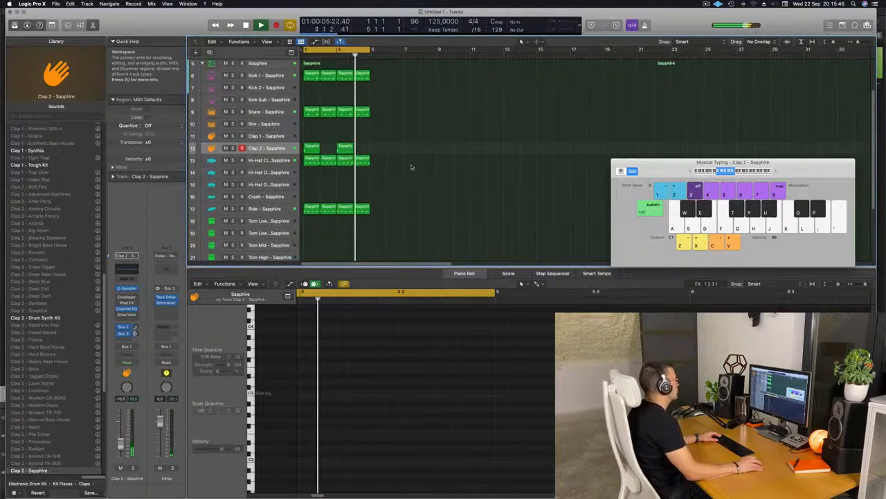
key(space)
- Copy the first Clap 2 region to bar 1 of the Crash track and audition it
click(311, 143)
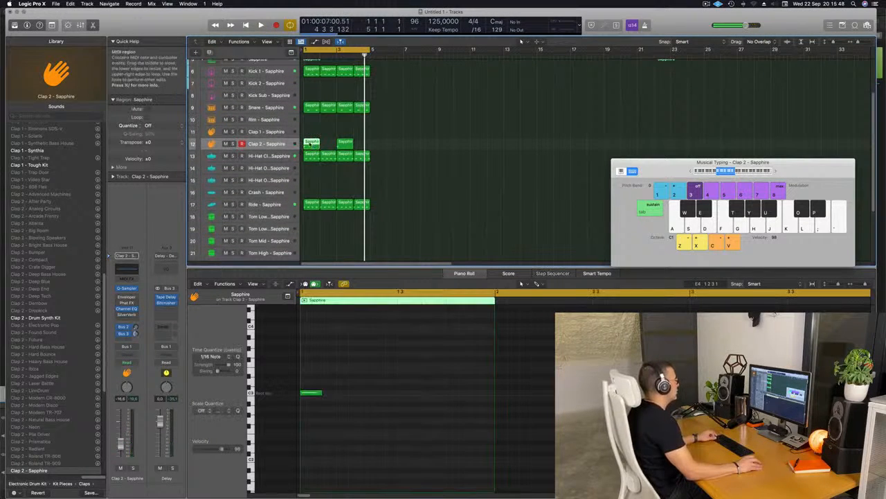
drag(311, 143, 317, 194)
key(space)
key(space)
key(space)
- Try the crash note one octave higher during playback
drag(314, 375, 331, 411)
key(Return)
key(alt+shift+Up)
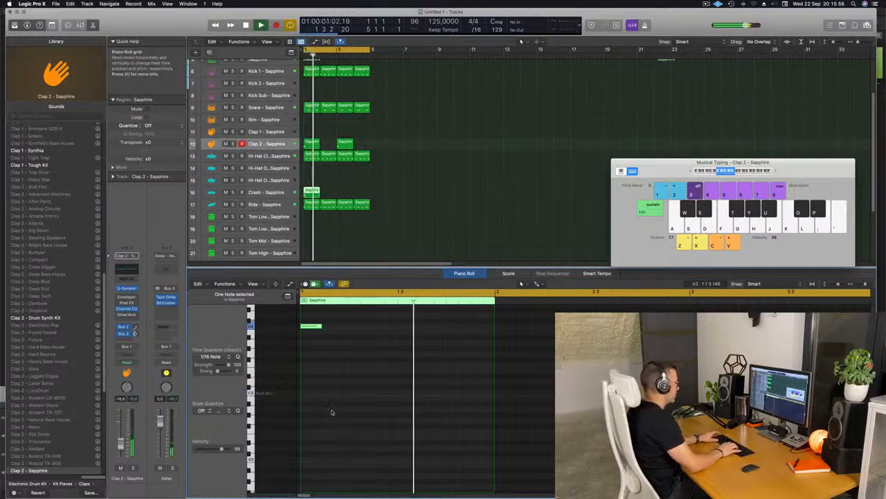
key(space)
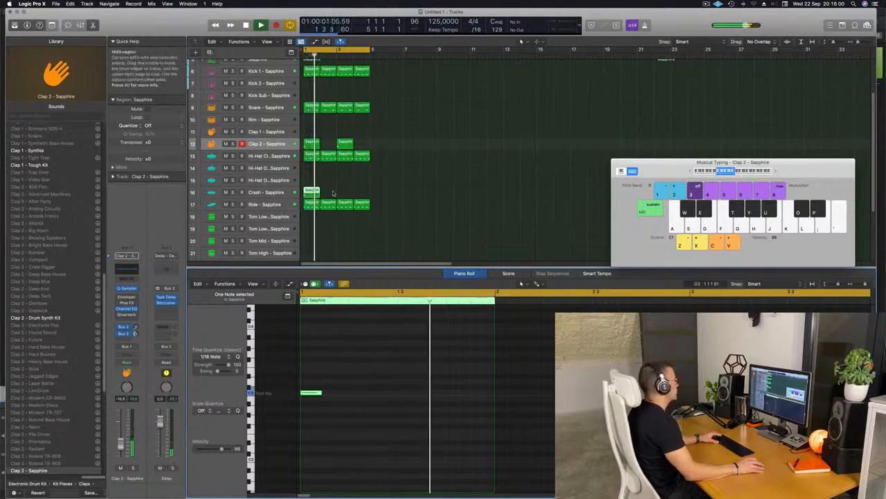
- Copy the first ride region to the Tom Low 1 track and delete its first three notes
scroll(346, 187, down, 3)
scroll(308, 182, down, 1)
click(312, 169)
drag(311, 172, 312, 187)
key(space)
drag(305, 373, 429, 419)
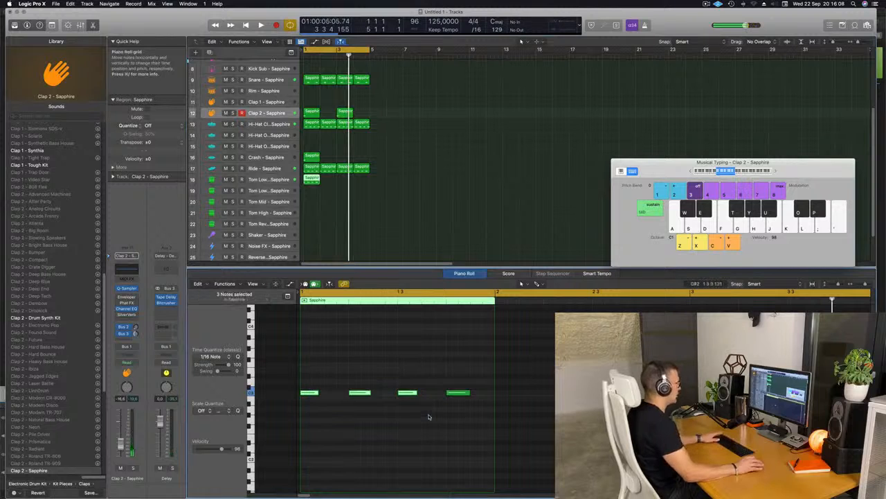
key(super+Right)
key(super+Left)
key(super+Left)
key(Return)
- Shift the remaining tom note to the last eighth of bar 1 and audition it in different octaves
drag(416, 376, 444, 401)
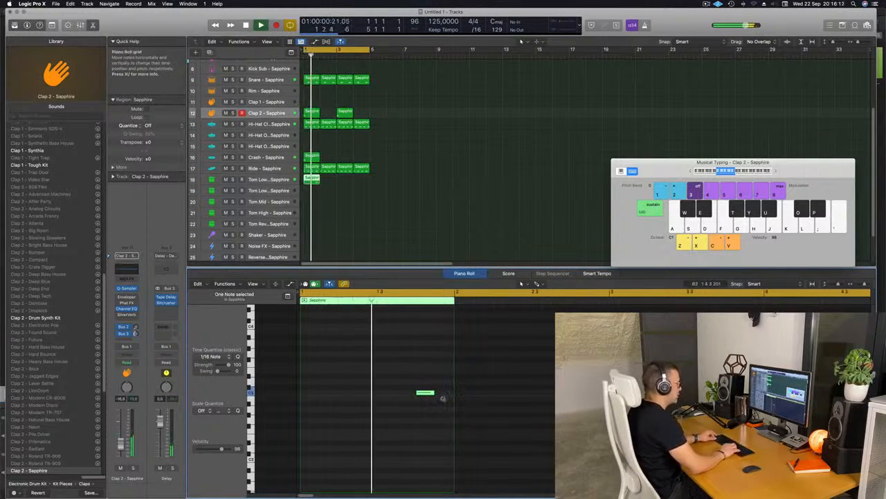
key(super+Down)
key(super+Up)
key(super+Up)
key(super+Up)
drag(410, 341, 454, 369)
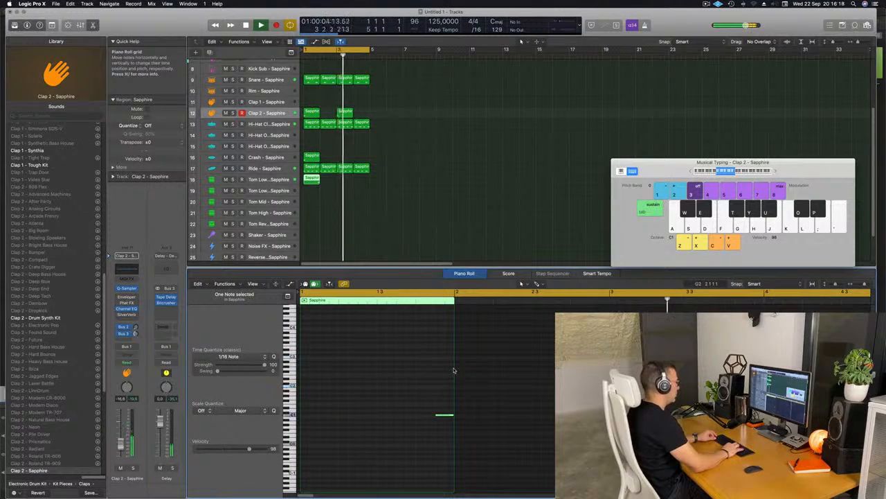
key(space)
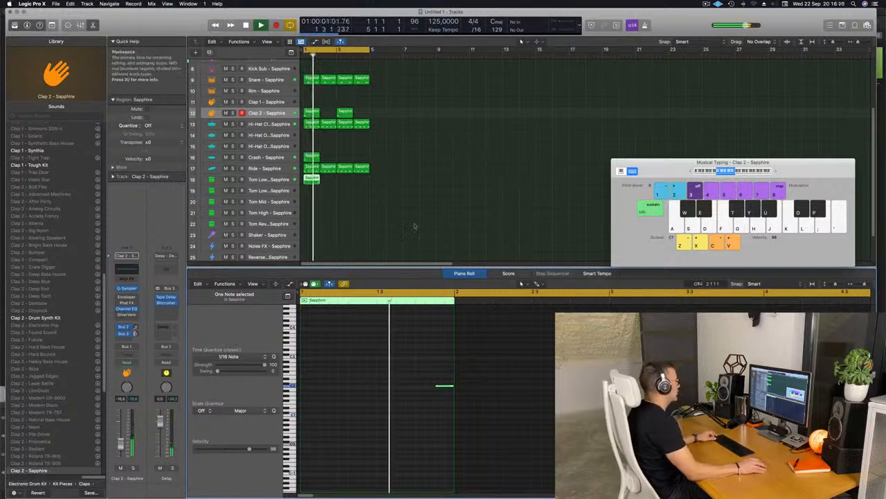
- Repeat the Tom Low 1 region to fill bars 1 to 4 and set the track's volume to about -11 dB
scroll(390, 216, up, 2)
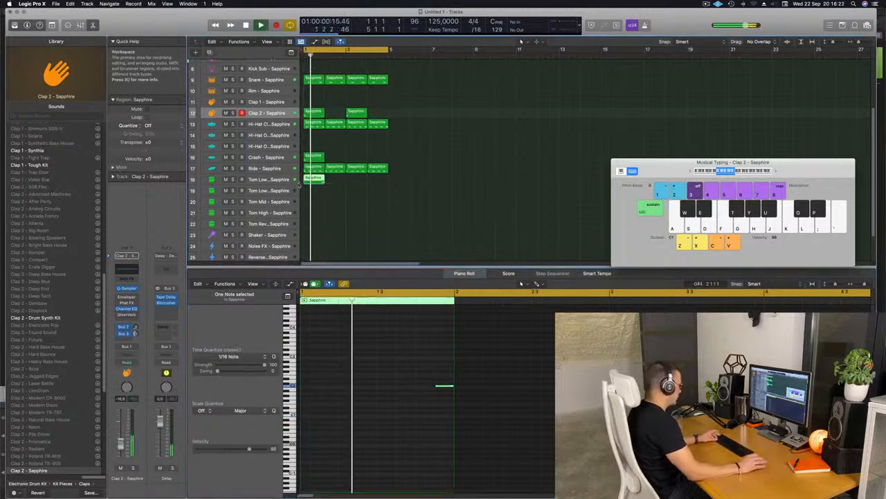
key(super+r)
key(super+r)
key(super+r)
key(super+r)
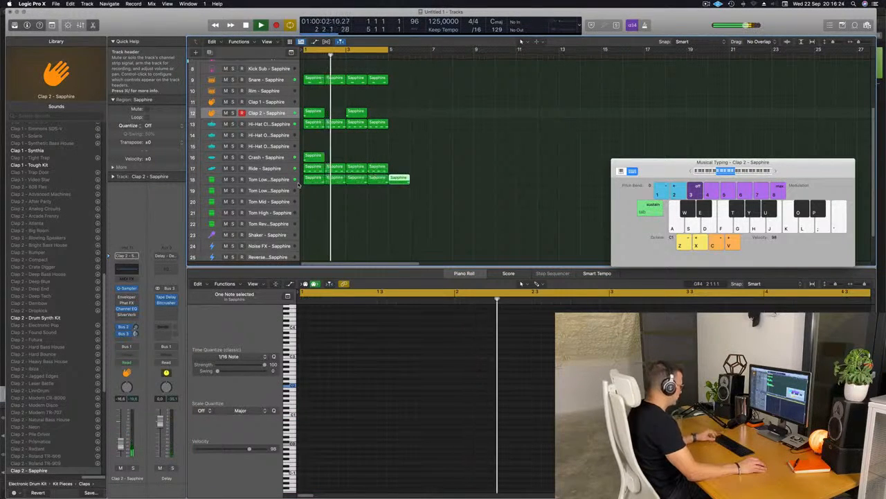
click(299, 185)
scroll(296, 194, down, 2)
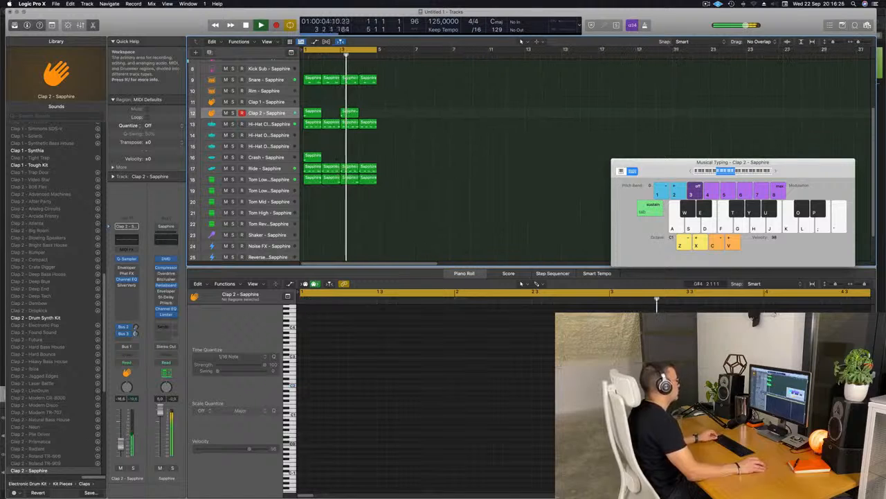
click(269, 180)
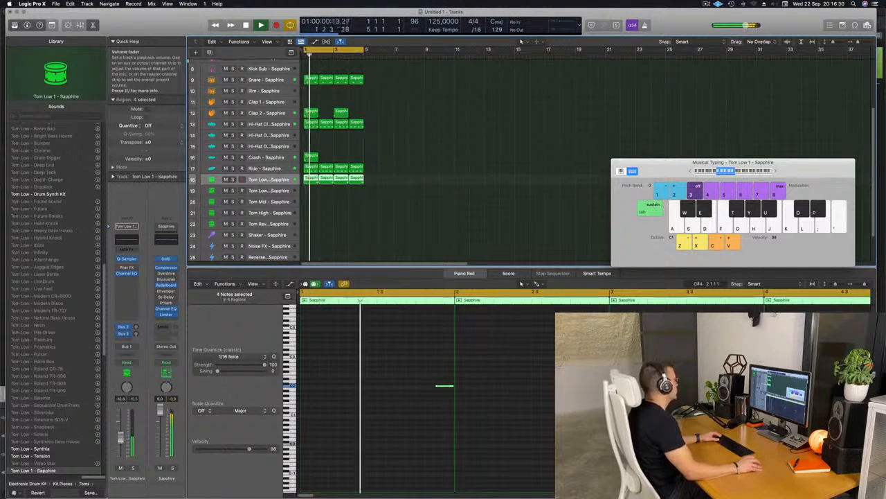
- Hide the sound library and enlarge the height of the Inst 1 track
key(y)
scroll(351, 157, up, 2)
scroll(351, 156, up, 2)
scroll(348, 127, up, 5)
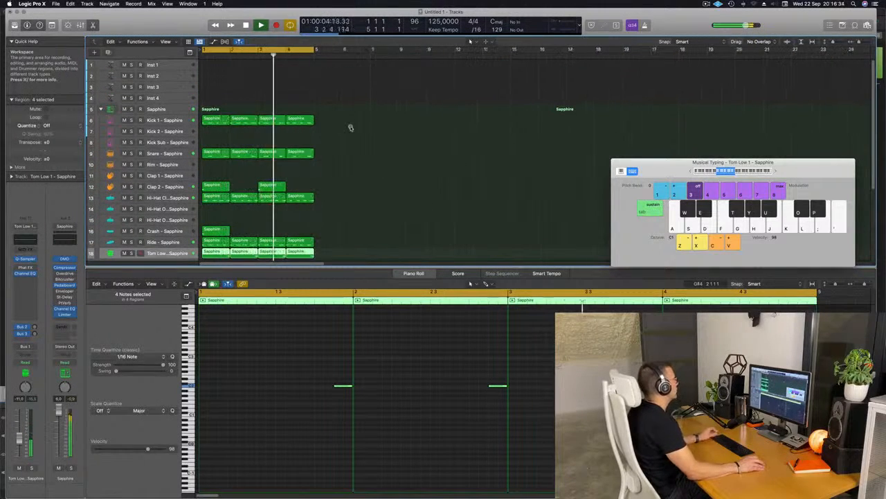
click(172, 67)
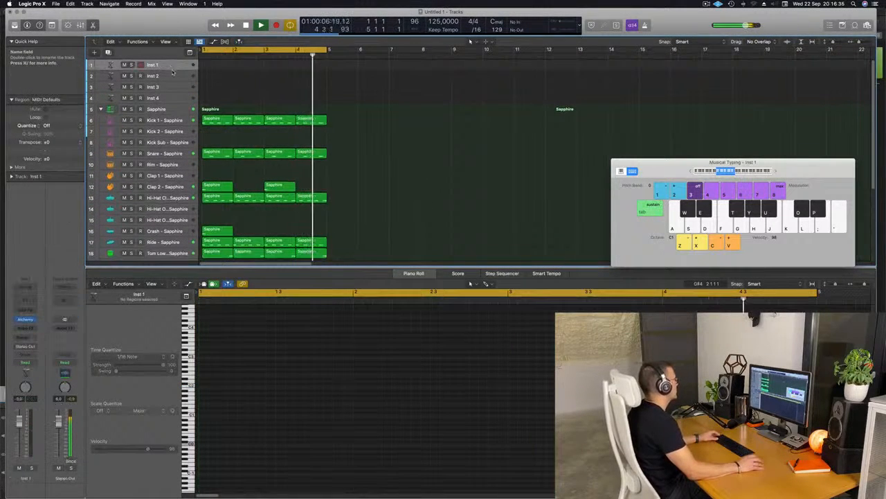
drag(173, 72, 174, 106)
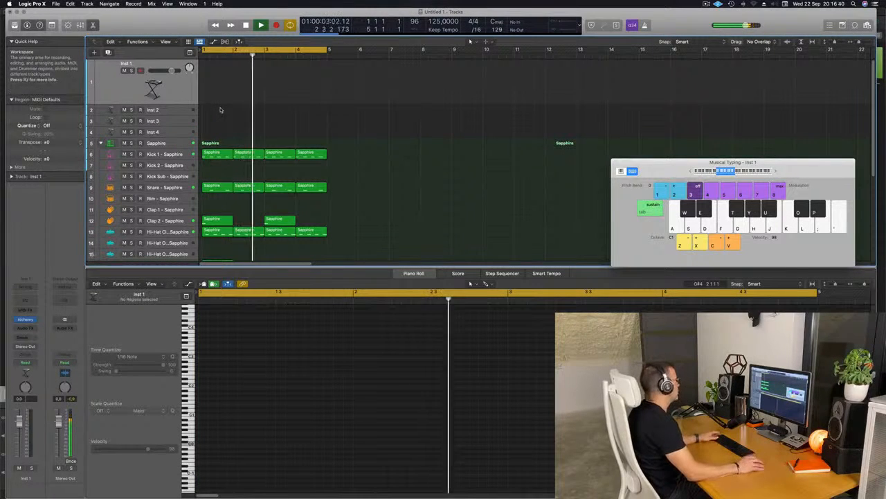
- Open the Alchemy synth on Inst 1 and search its Bass presets for "acid"
click(26, 320)
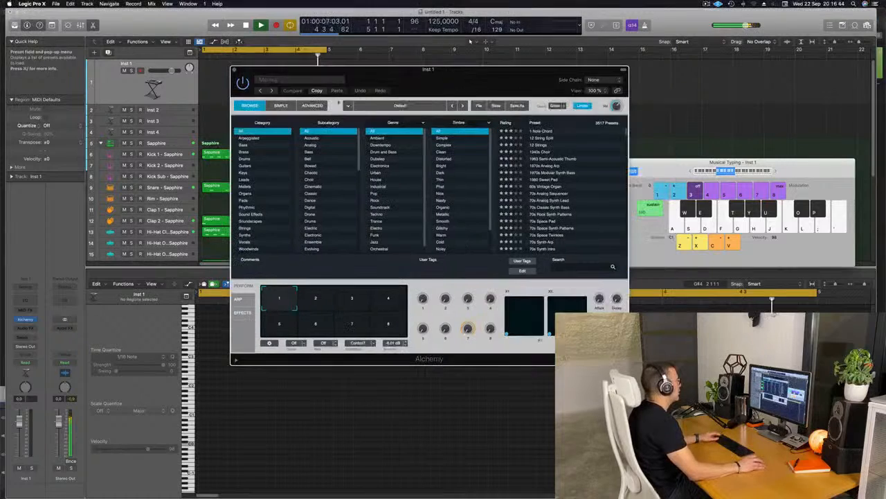
click(244, 145)
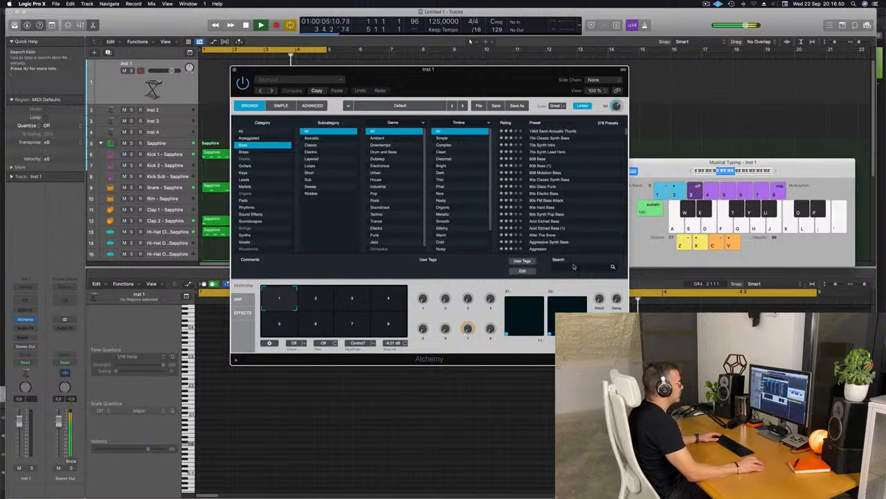
text(cid)
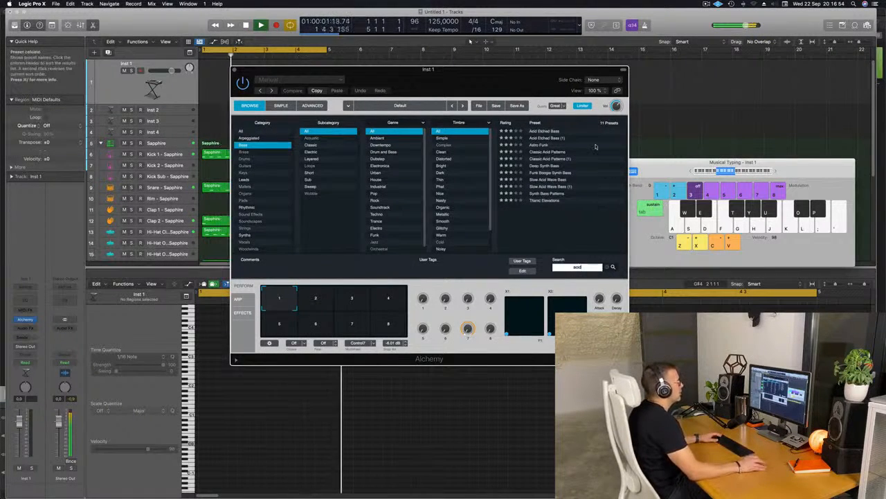
- Load the Classic Acid Patterns preset, rescanning the presets so that it can be located
click(555, 151)
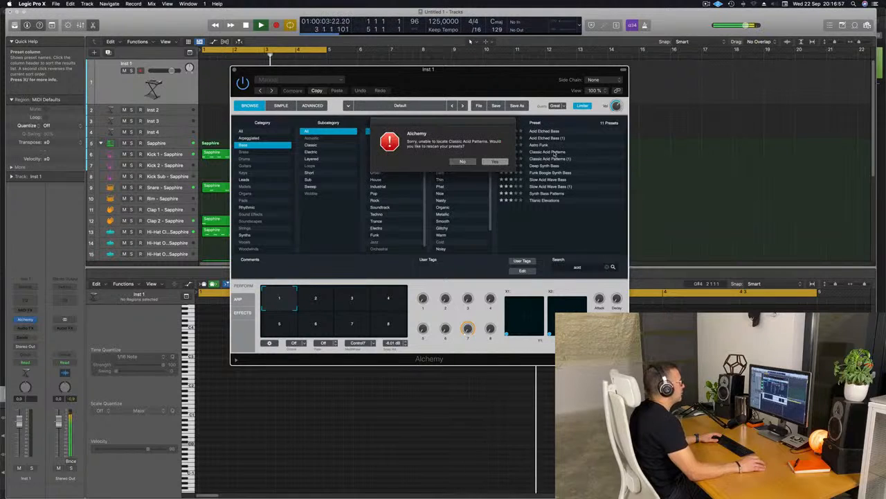
click(495, 162)
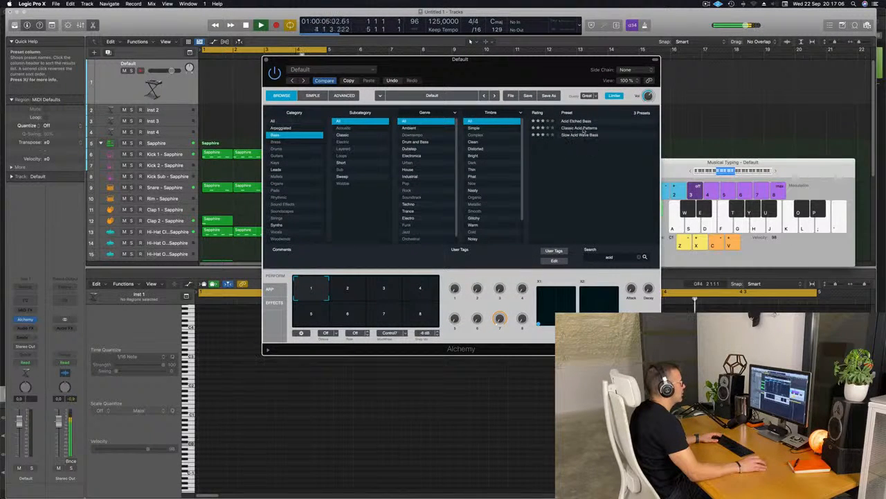
click(582, 128)
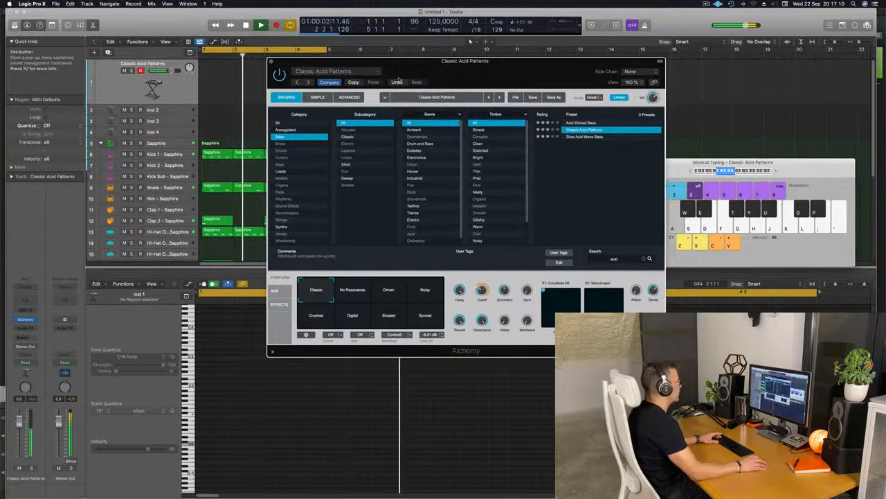
- Move the Alchemy window clear of the drum regions and switch the preset to its Driven variation
drag(467, 76, 531, 137)
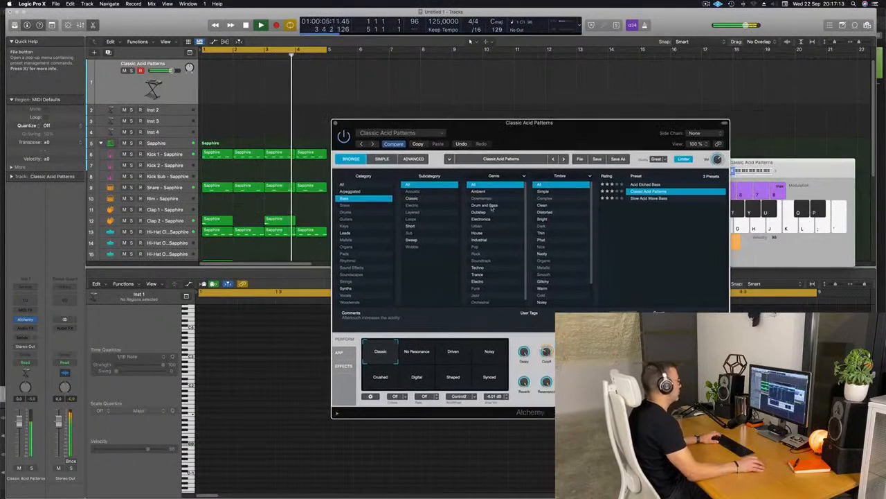
click(454, 353)
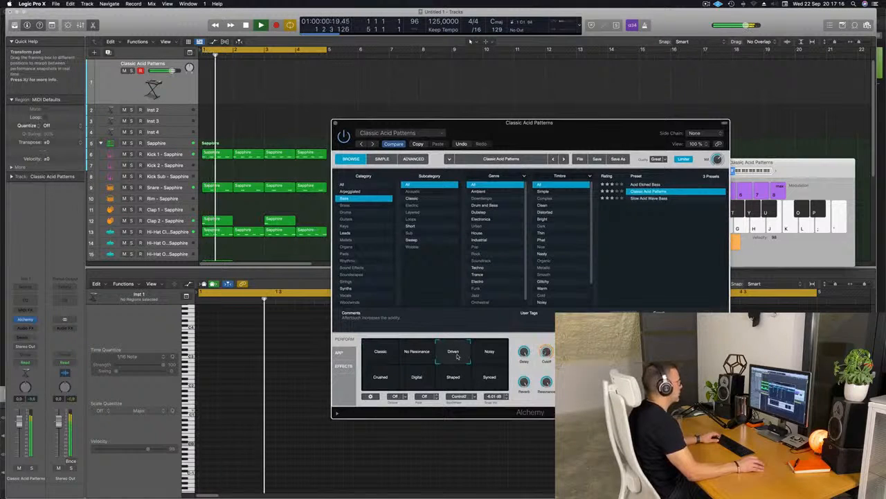
click(172, 93)
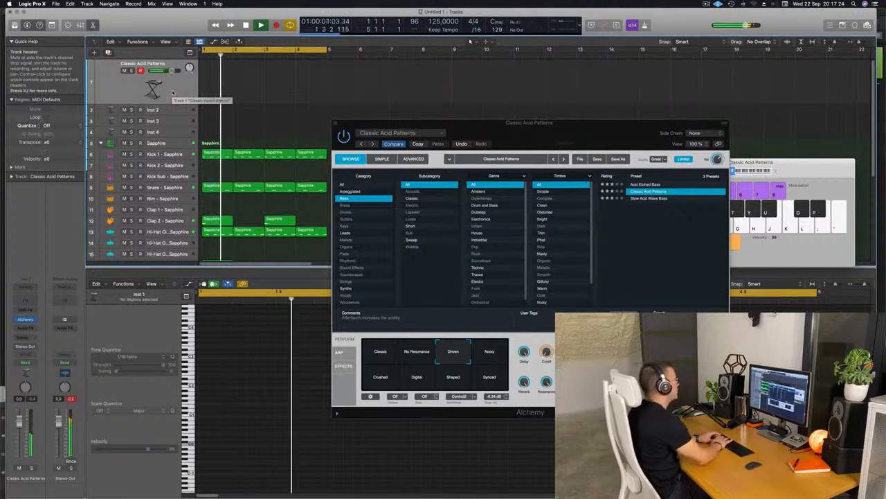
- Record a one-bar acid bass phrase on the Classic Acid Patterns track, move it to bar 1 and show its notes in the Piano Roll
key(r)
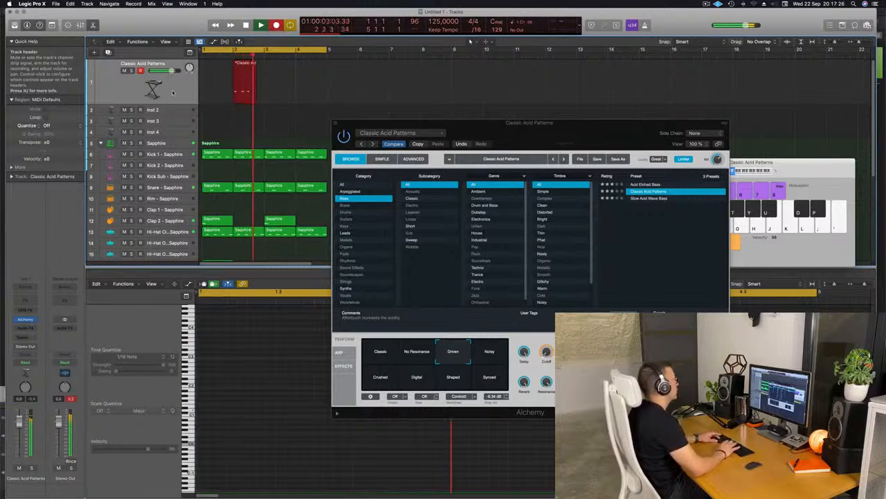
key(space)
drag(257, 63, 217, 64)
key(e)
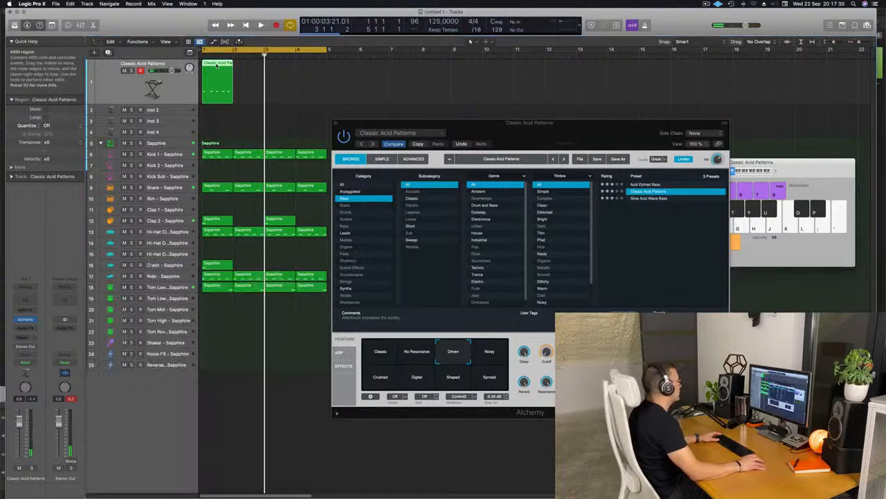
key(e)
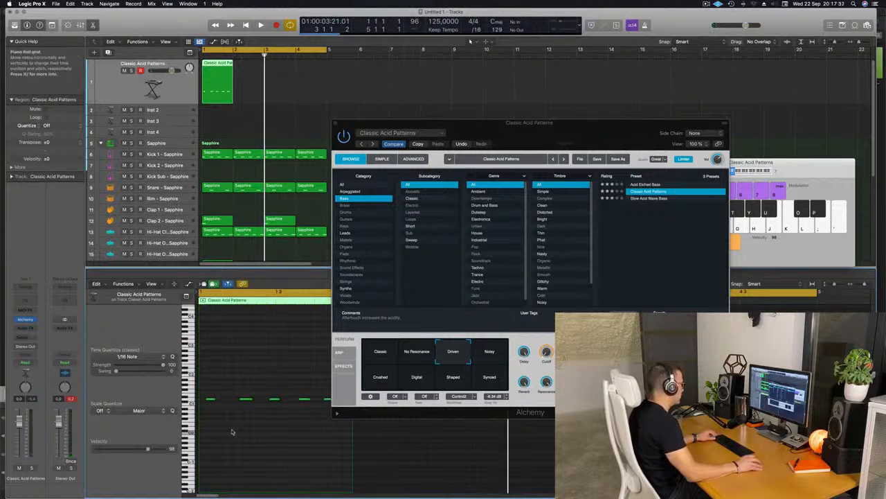
- Play back the recorded bass phrase, then select all its notes and quantize them to 1/16 notes
key(space)
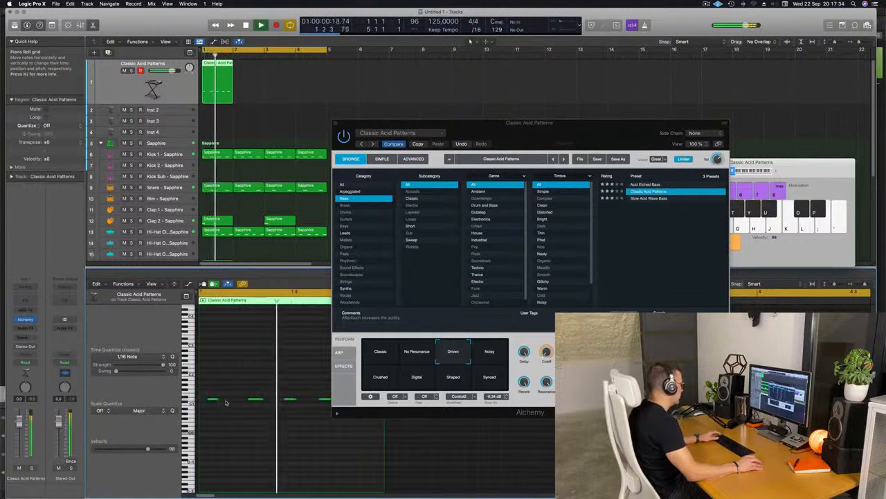
key(space)
click(216, 400)
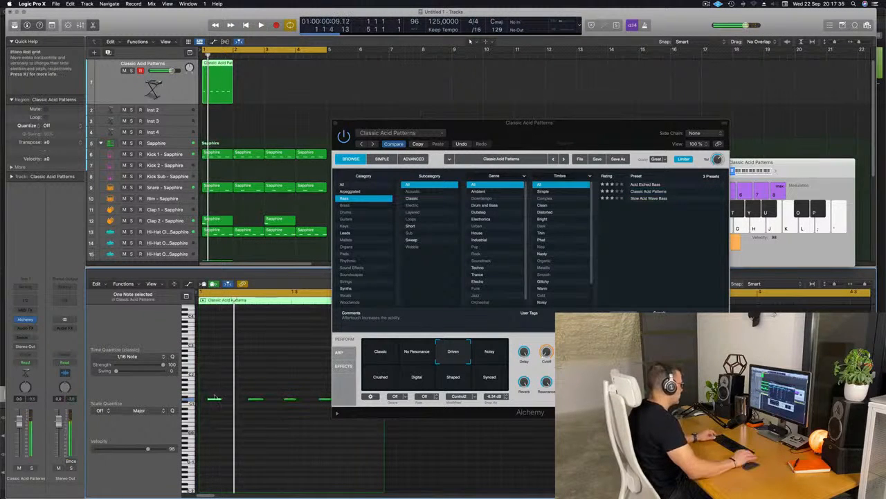
key(space)
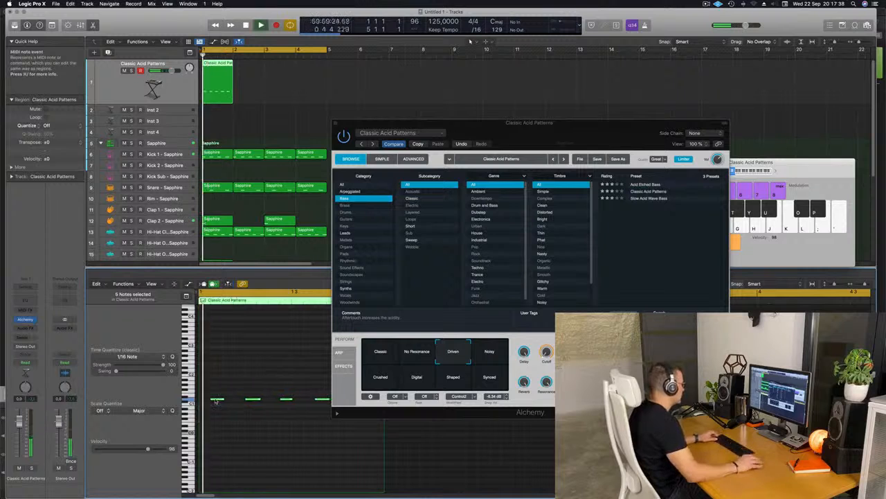
- Uncover the bass region from the Alchemy window and repeat it three times to fill bars 1 to 4
drag(491, 124, 698, 75)
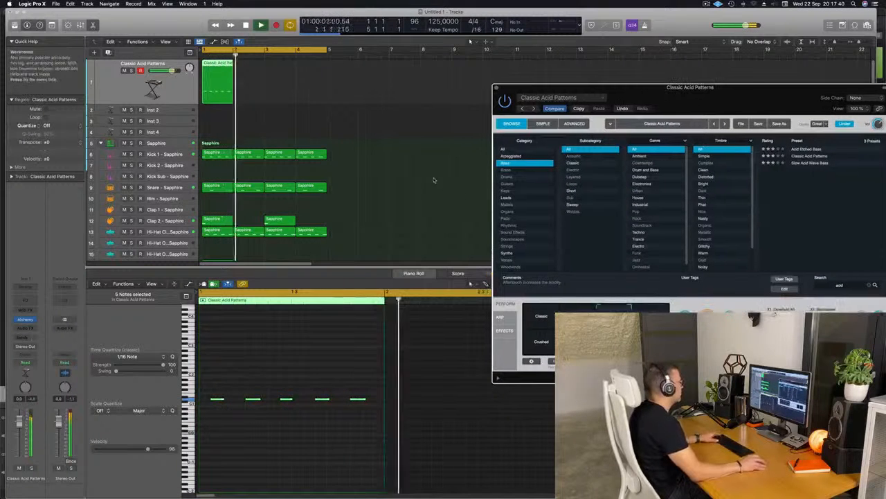
drag(302, 88, 207, 93)
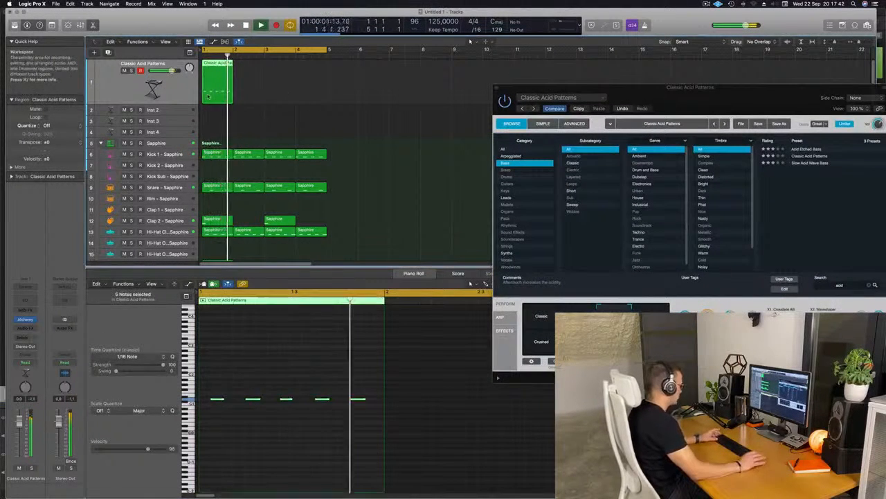
key(super+r)
key(super+r)
key(super+r)
drag(651, 89, 505, 95)
key(space)
key(space)
- Extend the last note of the first bass region to the end of bar 1 and play the result
click(223, 83)
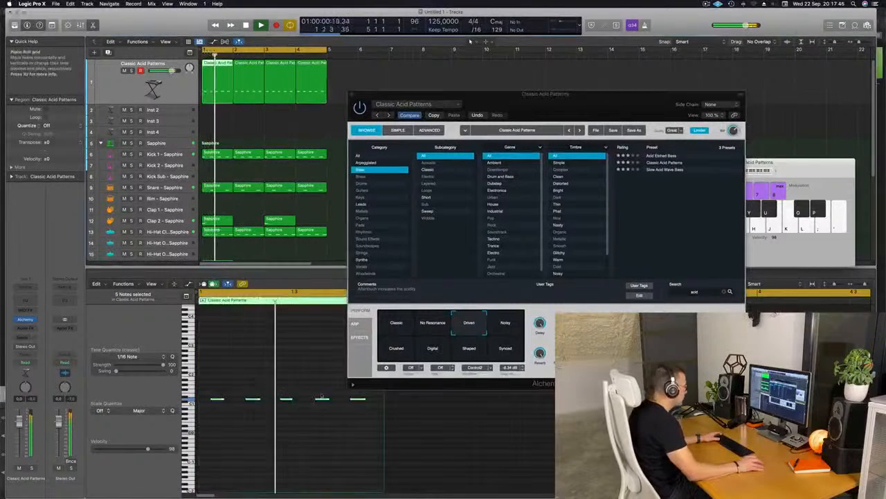
click(370, 400)
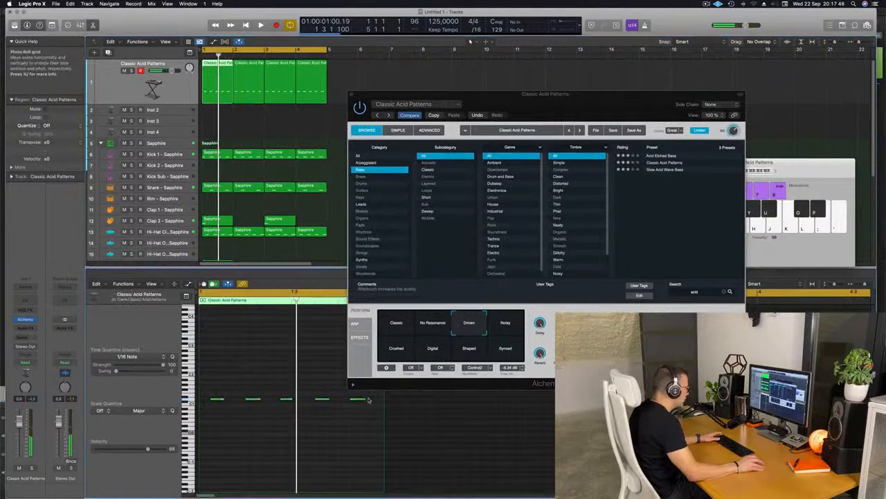
click(360, 399)
drag(373, 399, 372, 400)
key(space)
key(super+Left)
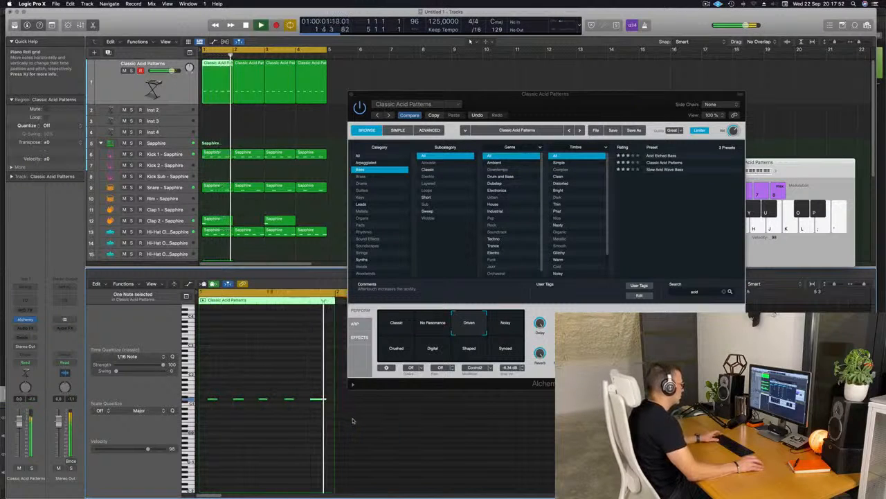
drag(326, 401, 334, 402)
key(space)
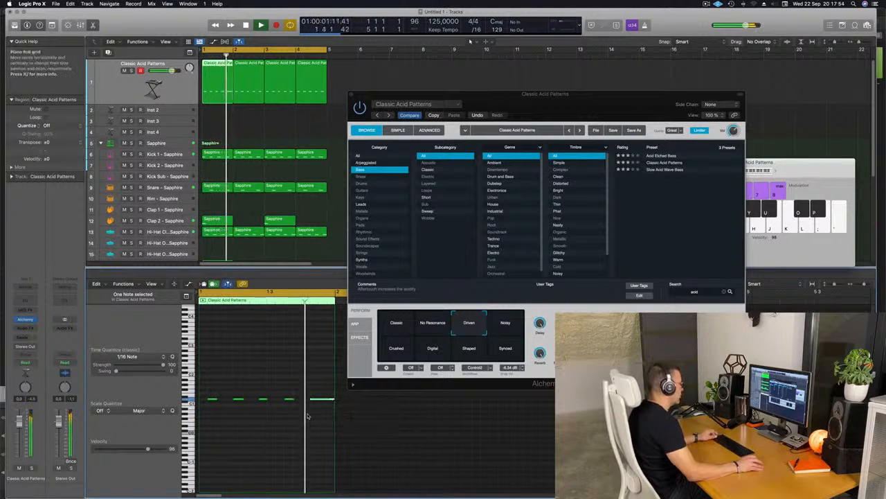
- Close Alchemy and replace the old bass copies with three repeats of the edited first region, filling bars 1 to 4
drag(518, 96, 537, 92)
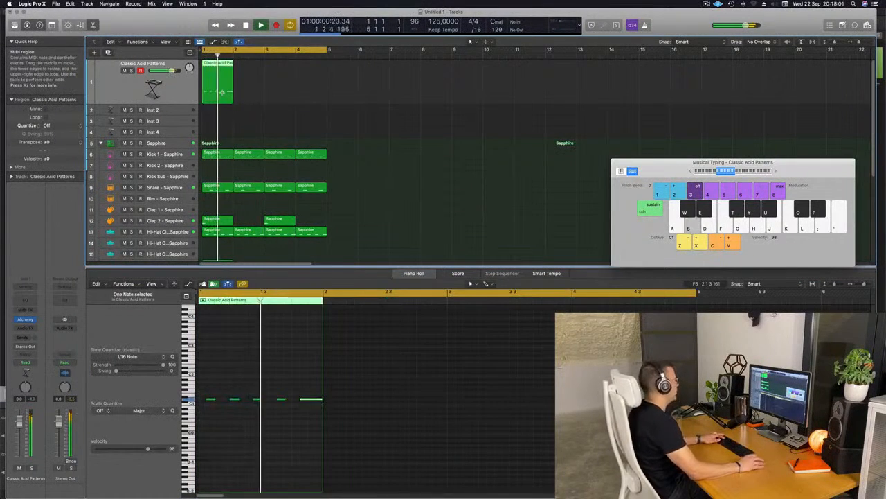
key(super+r)
key(super+r)
key(super+r)
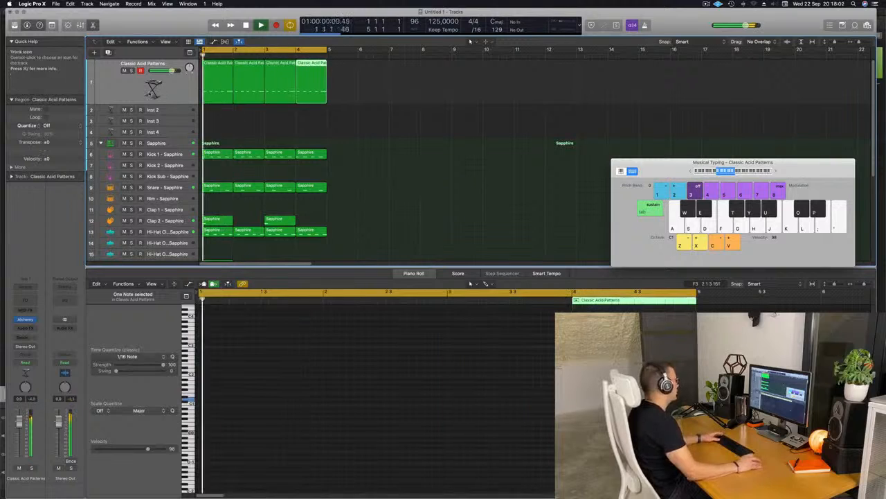
- Lower the Classic Acid Patterns track volume to about -6.2 dB while the loop plays
click(170, 80)
key(Return)
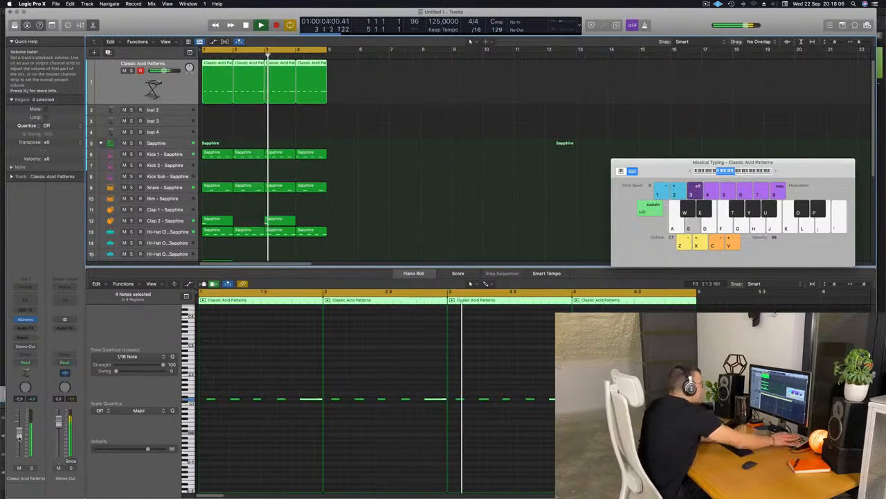
key(space)
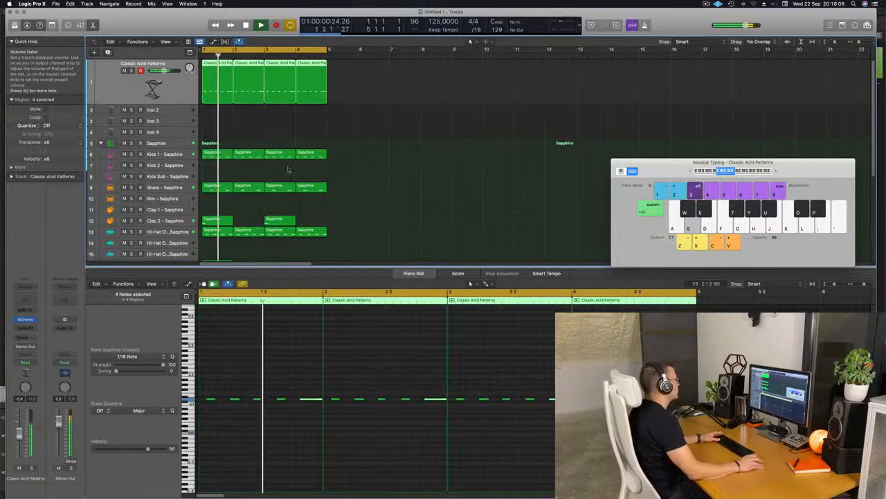
- Balance the Snare, Clap 2 and closed Hi-Hat tracks against the bass, with the Snare at about -10.2 dB
scroll(276, 201, down, 3)
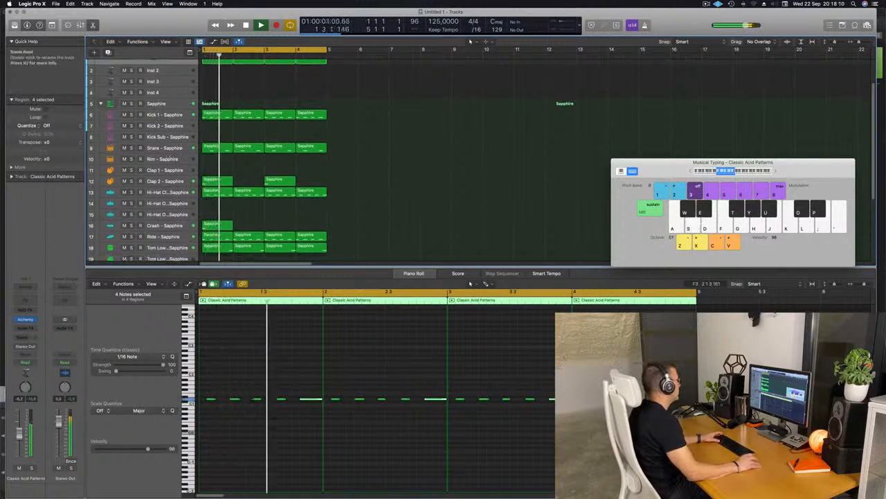
click(179, 150)
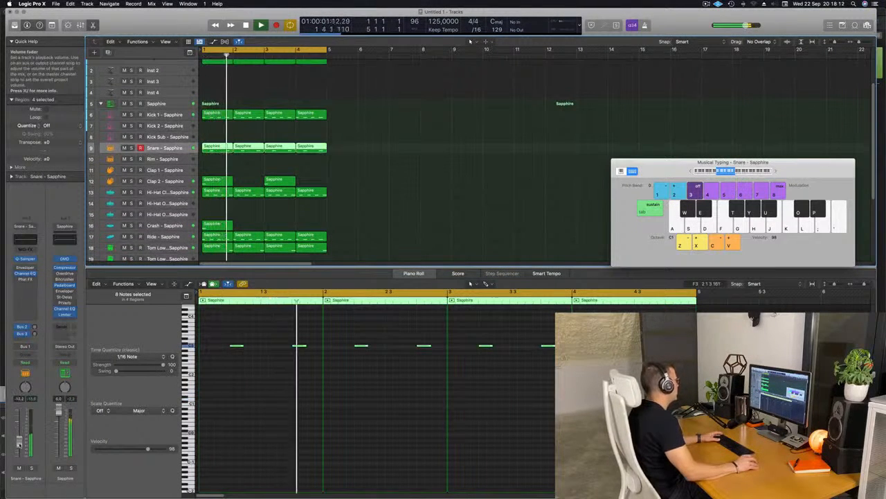
click(169, 181)
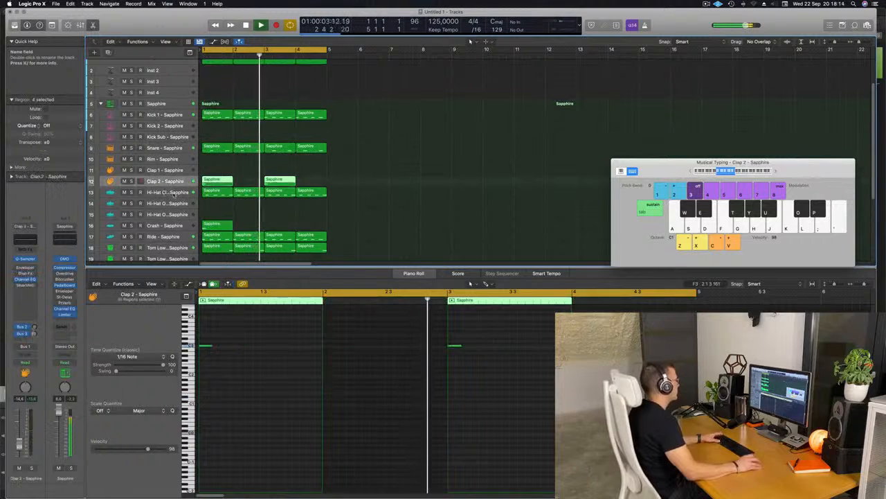
click(173, 194)
- Adjust the Ride track's Bus 2 reverb send and lower its volume to about -21 dB
click(180, 237)
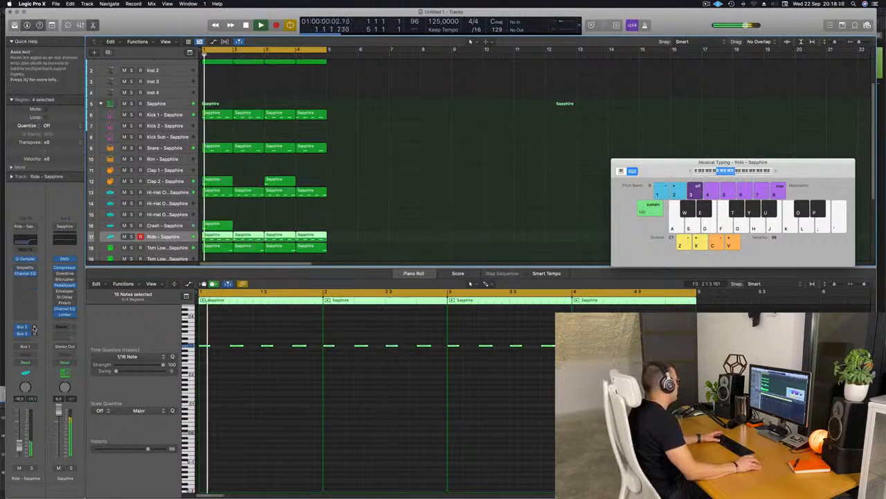
drag(34, 328, 35, 326)
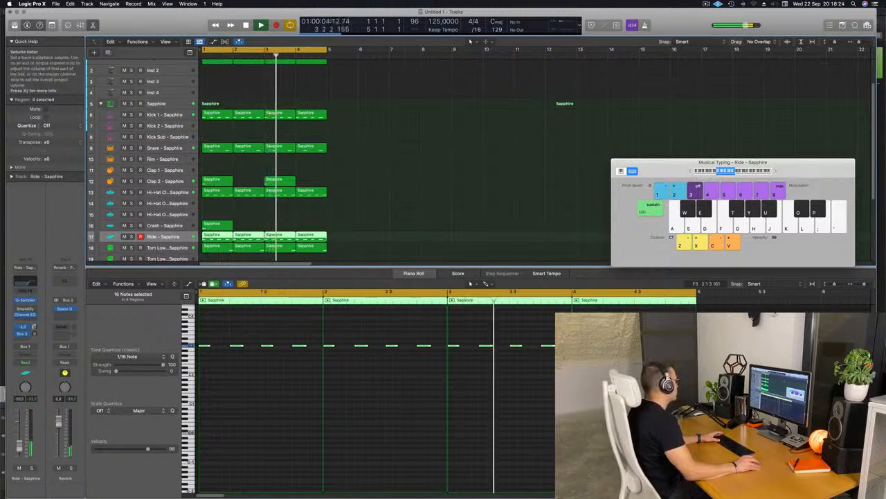
scroll(173, 85, up, 2)
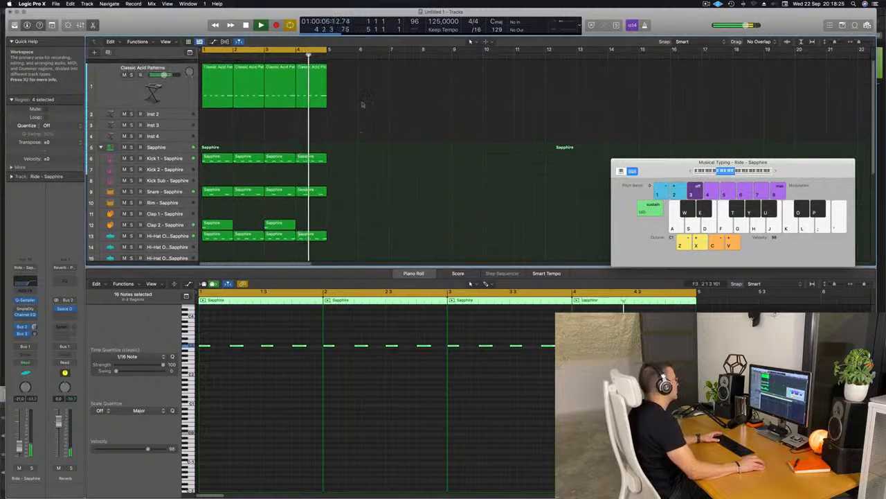
- Reopen Alchemy on the Classic Acid Patterns track, place its window clear and adjust the Cutoff
click(173, 86)
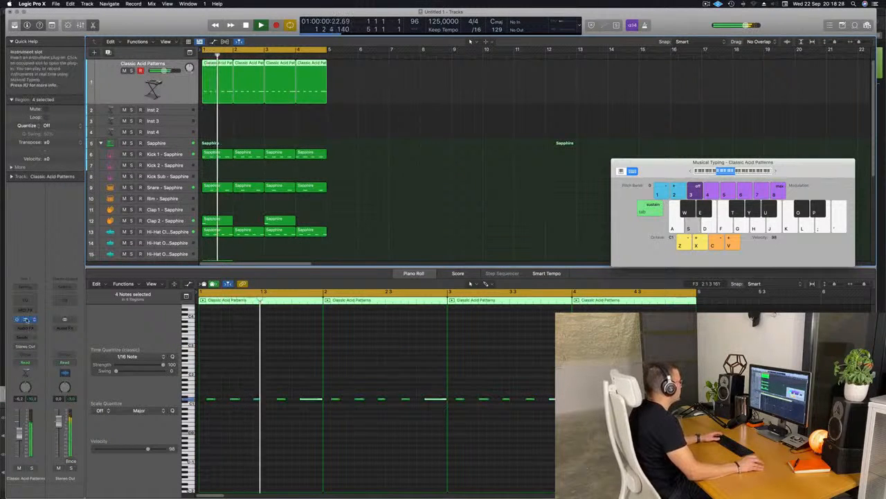
click(24, 319)
drag(592, 112, 474, 111)
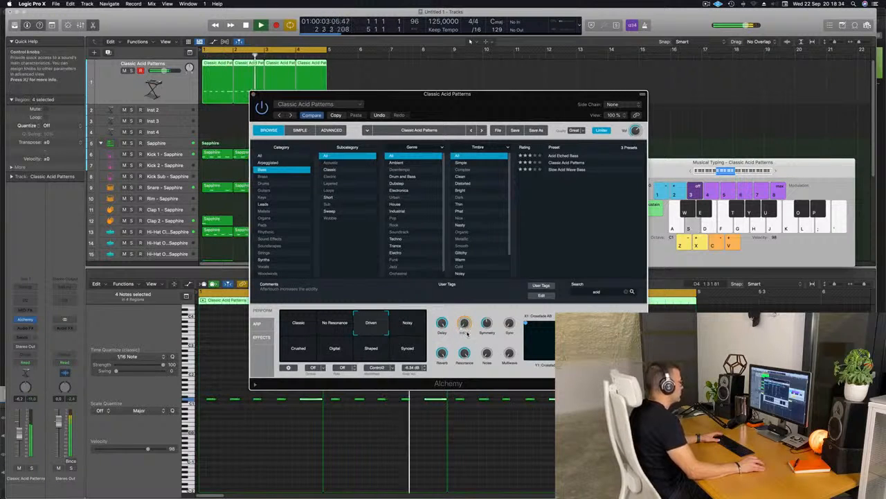
- Audition variations such as Noisy and Classic on the transform pad, and settle the morph between Driven, Noisy, Shaped and Synced
click(408, 337)
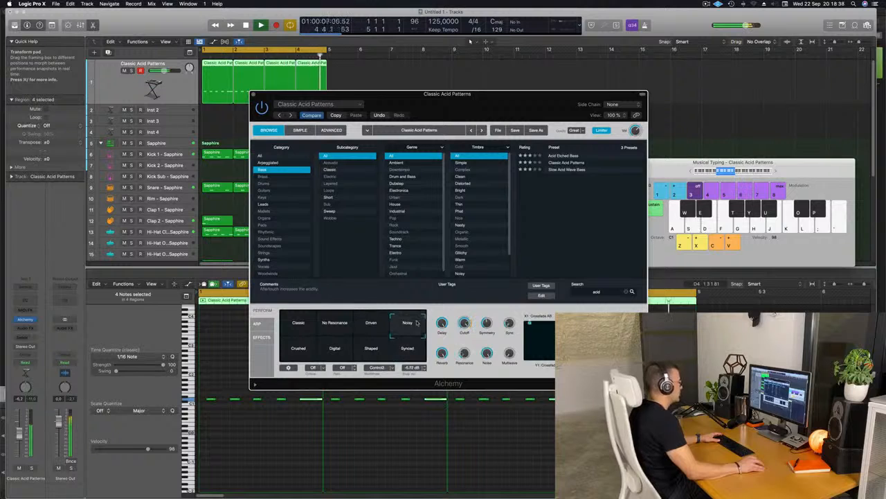
click(300, 335)
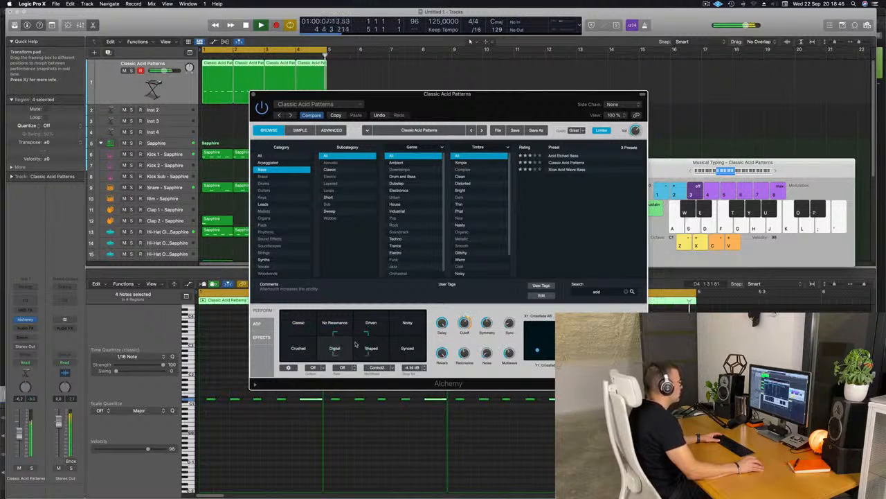
click(293, 316)
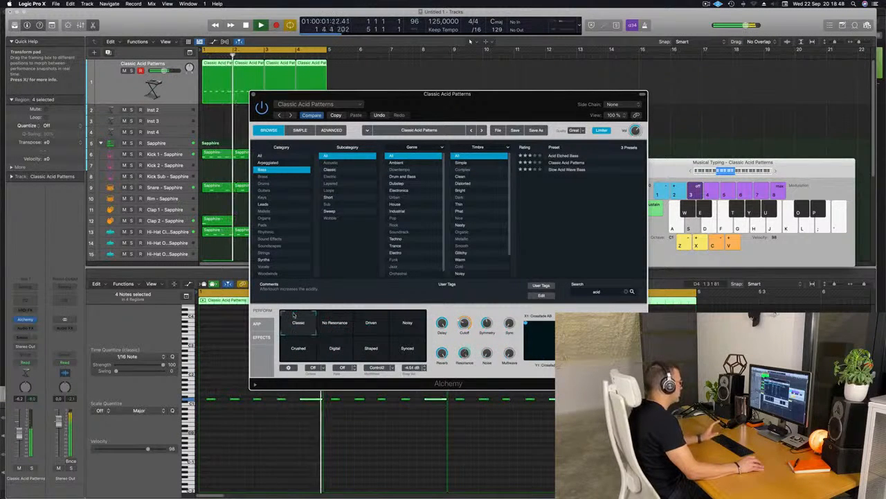
click(316, 334)
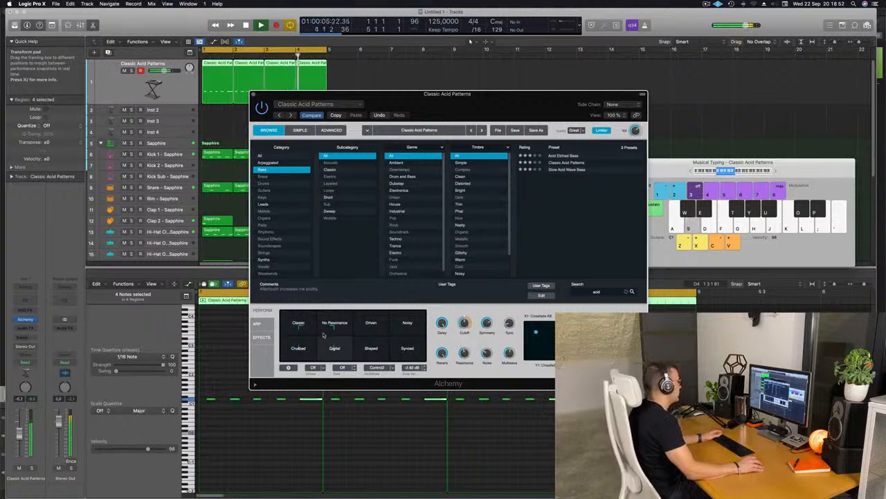
drag(321, 339, 392, 336)
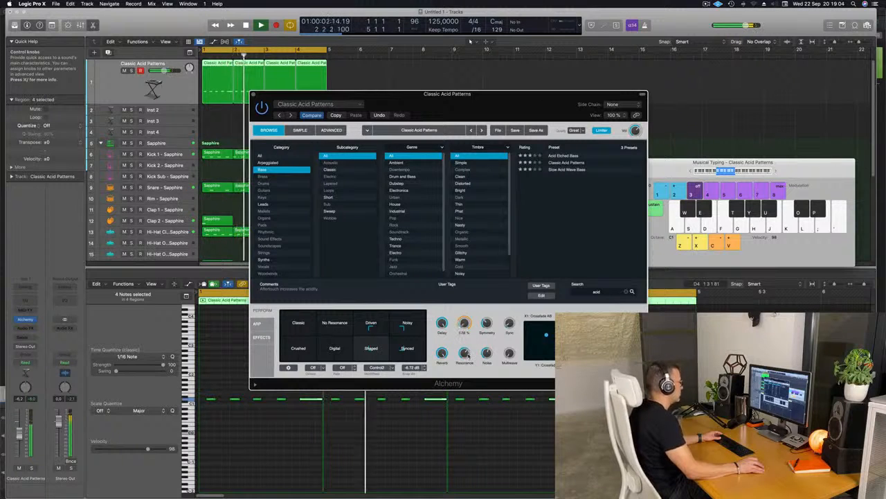
- Move Alchemy aside and insert a stereo Compressor as an audio effect on the Classic Acid Patterns track
drag(474, 95, 570, 143)
key(space)
key(space)
key(space)
key(space)
click(19, 337)
key(space)
key(space)
click(21, 335)
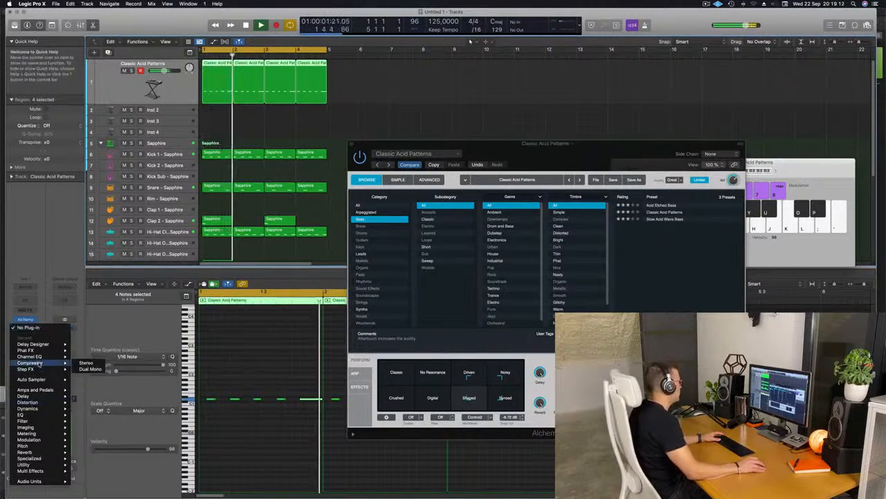
click(87, 362)
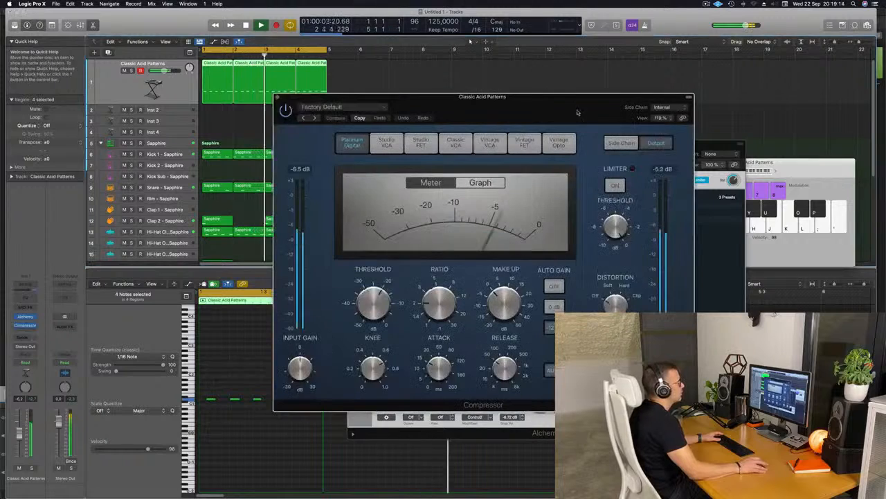
- Set the Compressor's side chain source to Kick 1 - Sapphire (Inst 5)
drag(565, 108, 538, 103)
click(643, 101)
mouse_move(646, 119)
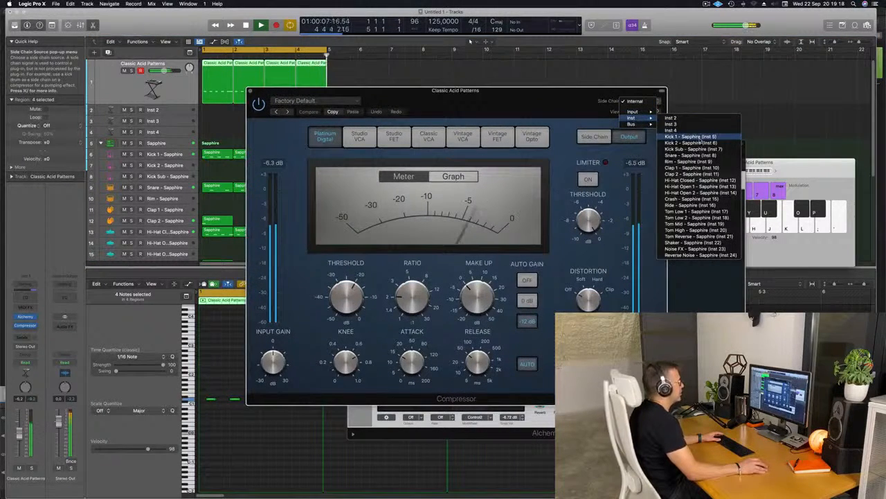
click(700, 138)
- Tune the side-chained Compressor's attack, ratio and threshold with automatic release turned off, and close its window
drag(533, 101, 546, 119)
drag(426, 379, 425, 403)
click(541, 382)
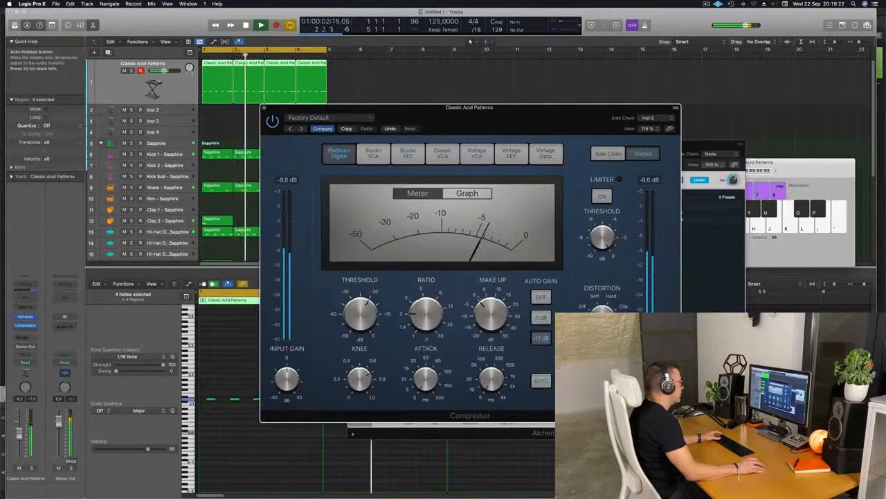
drag(433, 312, 435, 284)
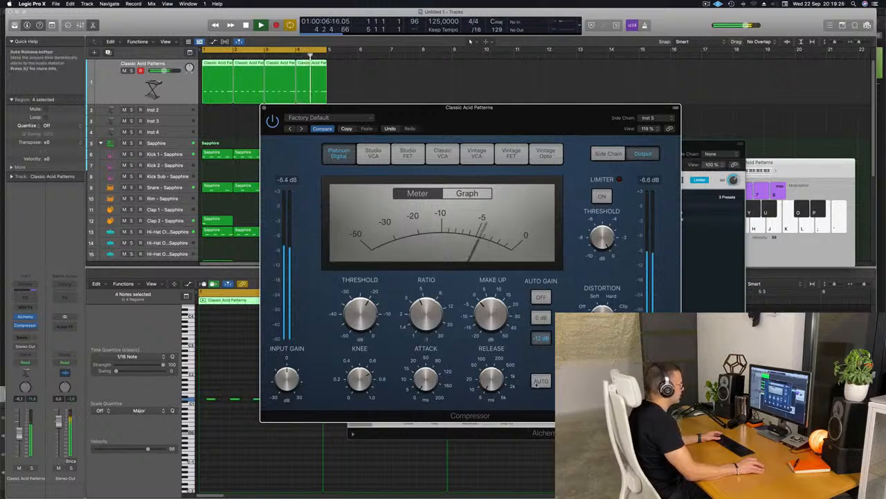
drag(356, 305, 367, 305)
drag(514, 105, 484, 123)
click(234, 125)
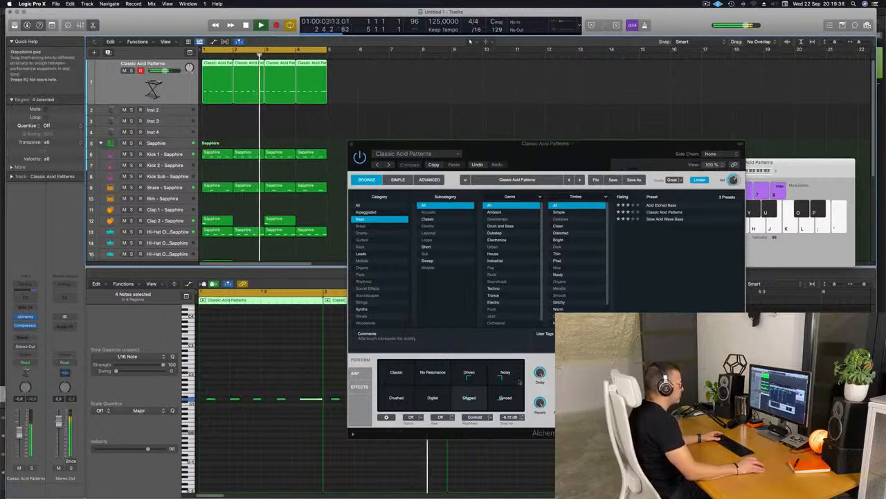
- Adjust the Delay control and fine-tune the Driven, Noisy, Shaped and Synced morph in Alchemy, and close its window
drag(540, 373, 540, 372)
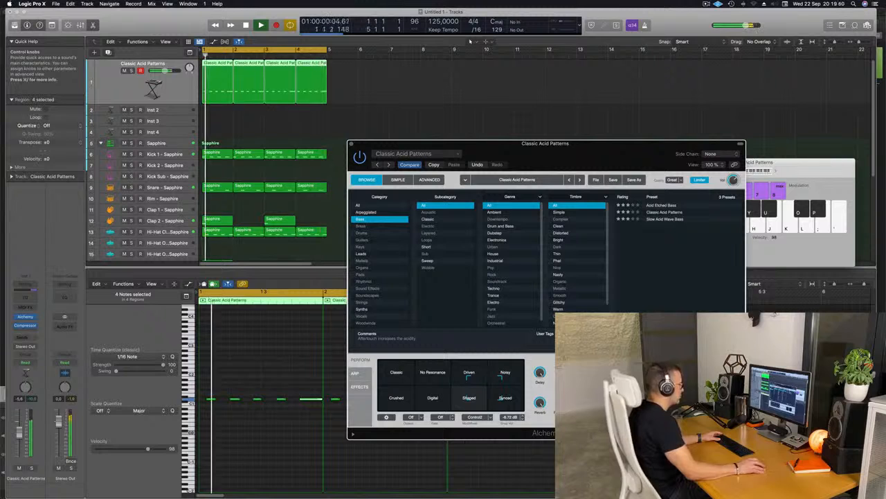
mouse_move(484, 387)
mouse_down()
mouse_move(376, 367)
mouse_move(394, 398)
mouse_move(425, 405)
mouse_move(478, 401)
mouse_move(479, 385)
mouse_up()
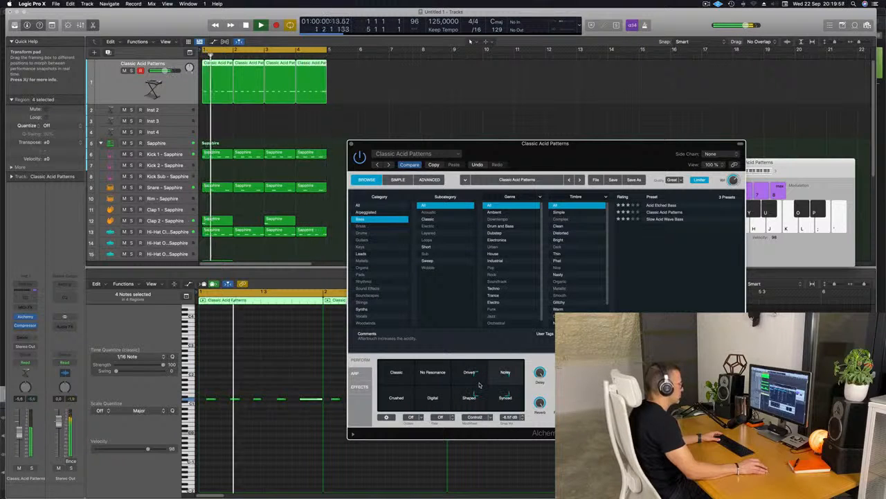
mouse_move(478, 385)
mouse_down()
mouse_move(476, 403)
mouse_move(477, 393)
mouse_move(485, 400)
mouse_move(475, 392)
mouse_up()
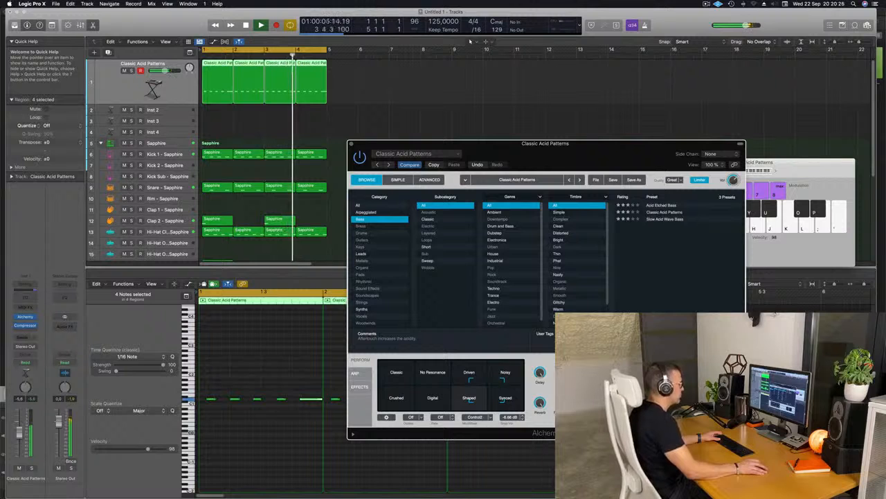
drag(605, 160, 600, 166)
click(348, 150)
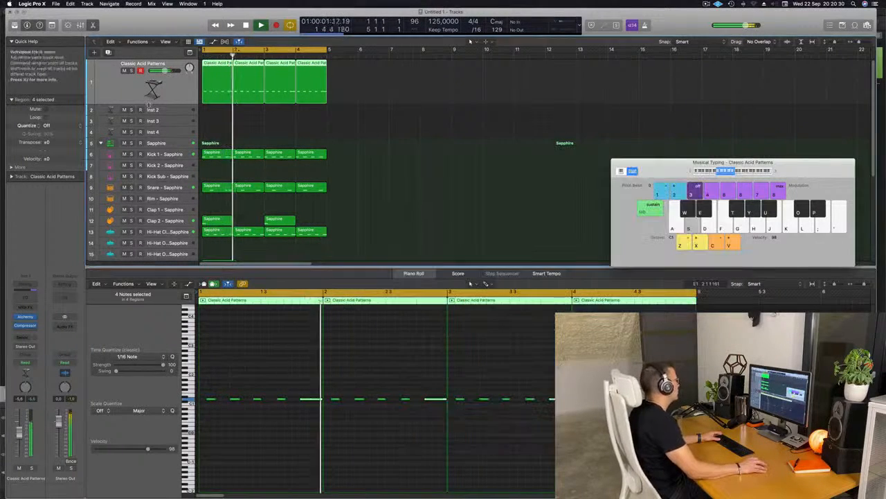
- Select all regions in the arrangement and repeat them three times so the four-bar loop fills 16 bars
click(171, 111)
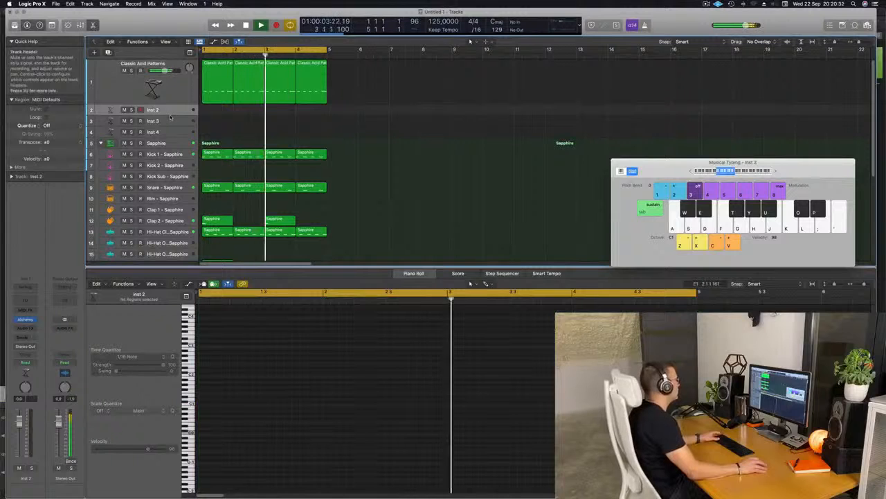
key(super+a)
key(super+r)
key(super+r)
key(super+r)
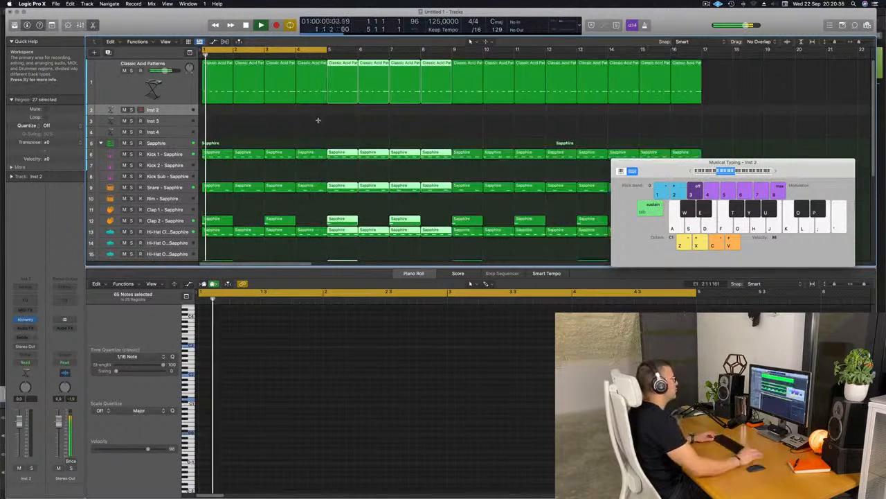
key(super+Left)
key(super+Left)
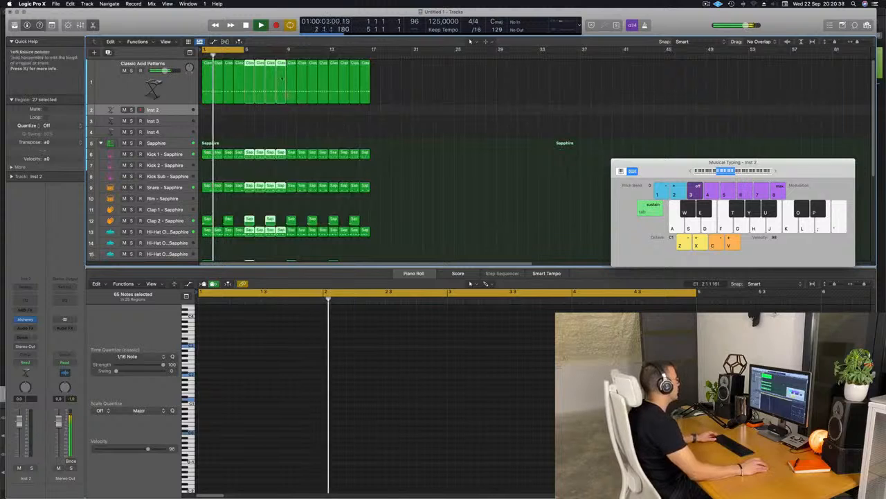
- Extend the cycle range to bar 17, show the secondary ruler above the tracks, and deselect the regions
drag(244, 50, 369, 50)
click(166, 41)
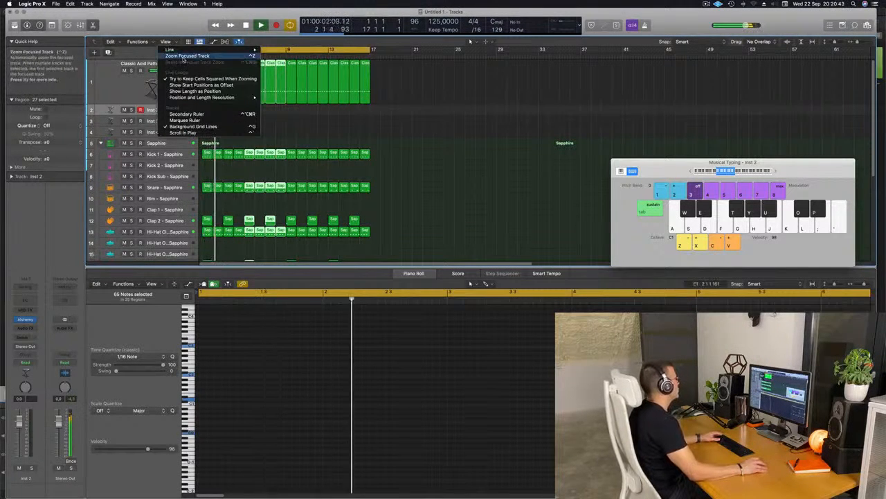
click(185, 114)
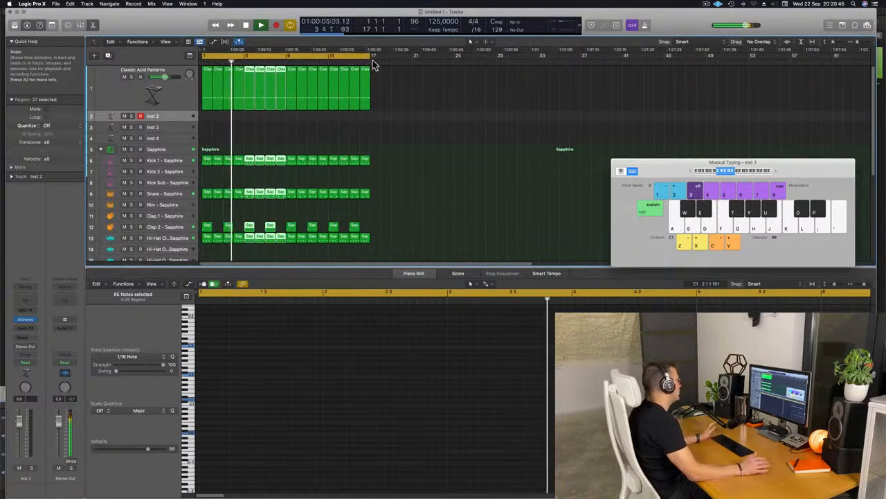
click(429, 125)
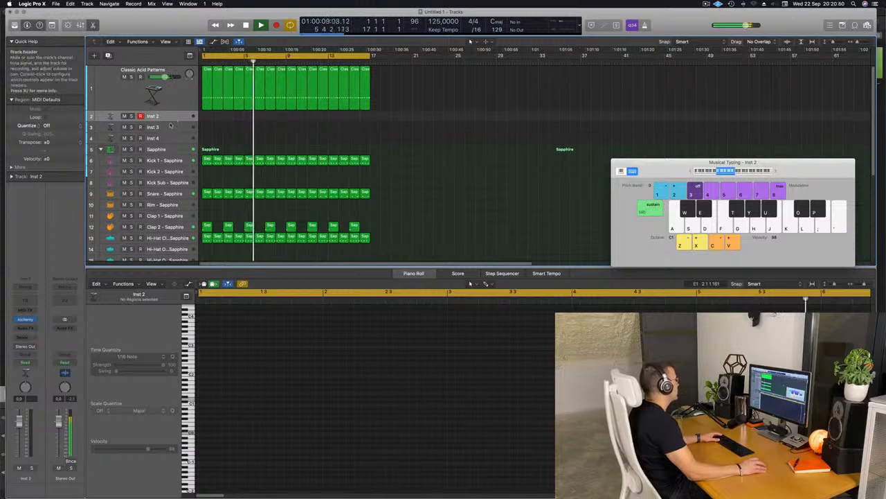
- Increase the height of the Inst 2 track and restart playback from the start of the arrangement
drag(168, 122, 169, 142)
key(space)
key(space)
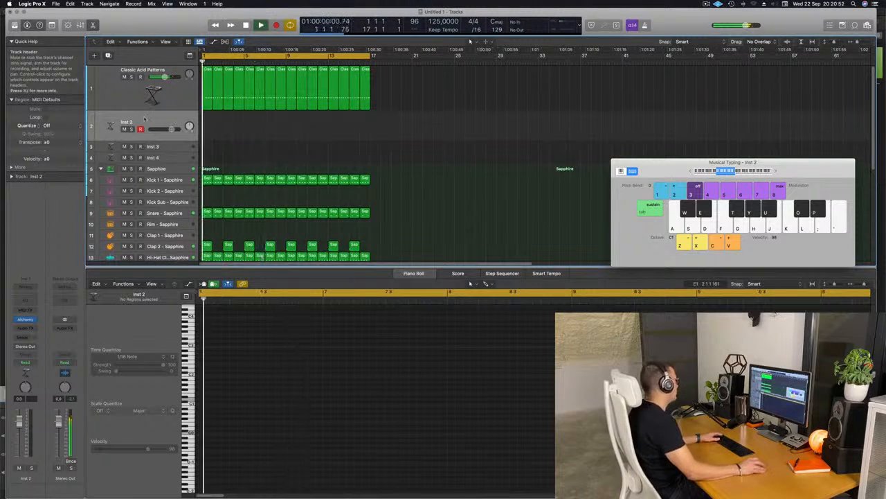
- Open Alchemy on the Inst 2 track and load the Good Boy preset
click(25, 320)
drag(474, 117, 426, 113)
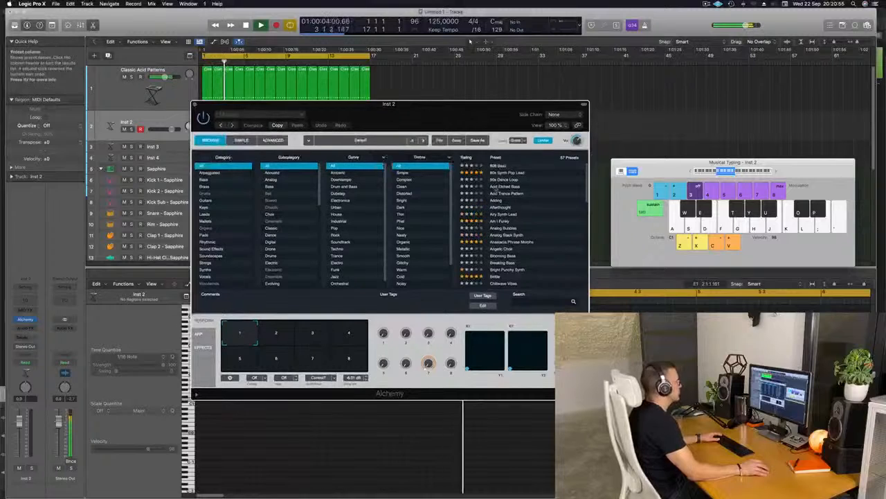
scroll(542, 210, down, 3)
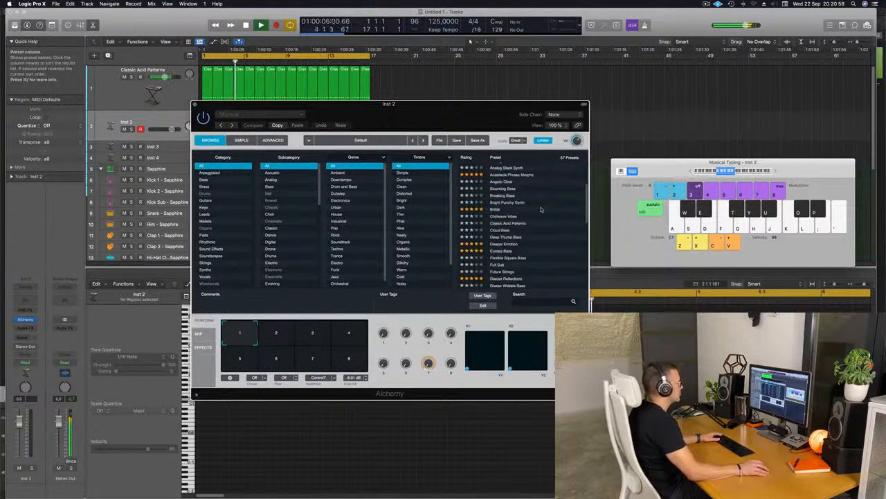
scroll(541, 210, down, 1)
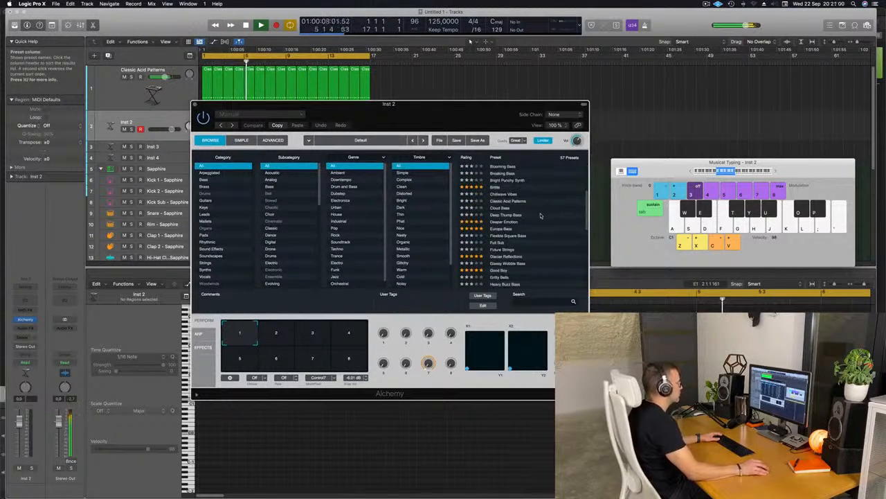
scroll(544, 222, down, 1)
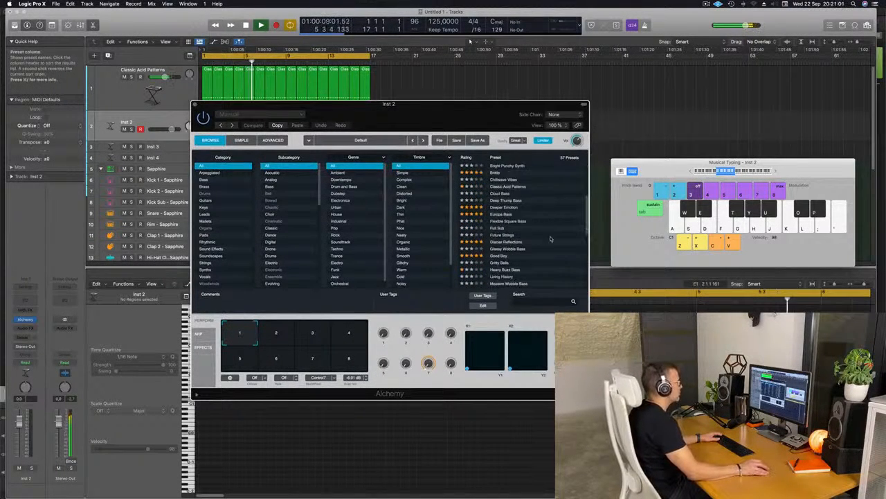
click(500, 256)
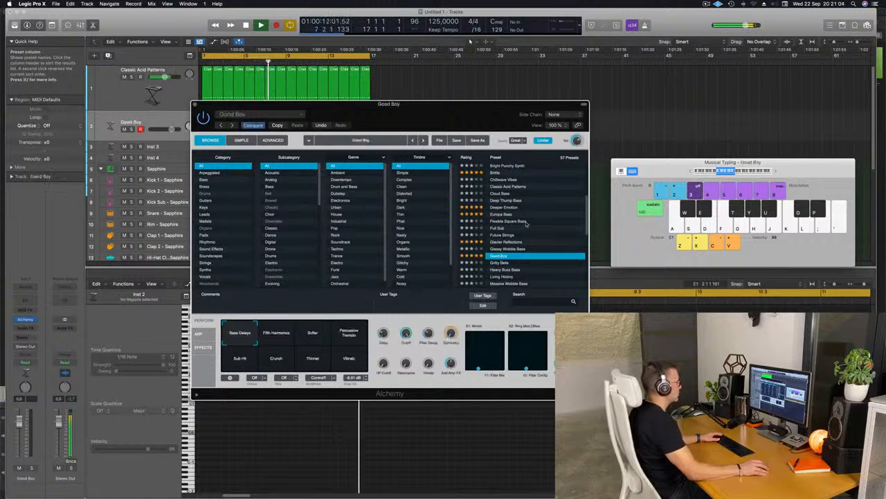
- Lower the Good Boy track's volume to about -10.8 dB and reposition the Musical Typing keyboard
drag(652, 163, 545, 147)
scroll(481, 168, up, 5)
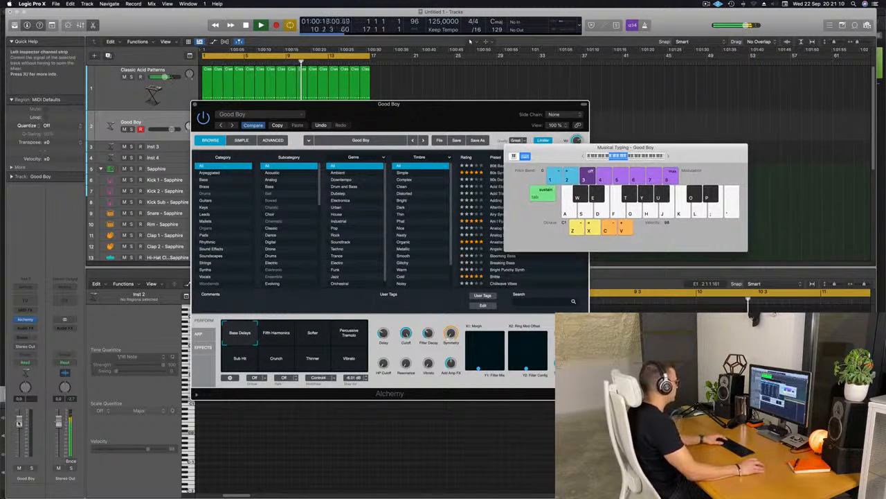
drag(19, 422, 19, 432)
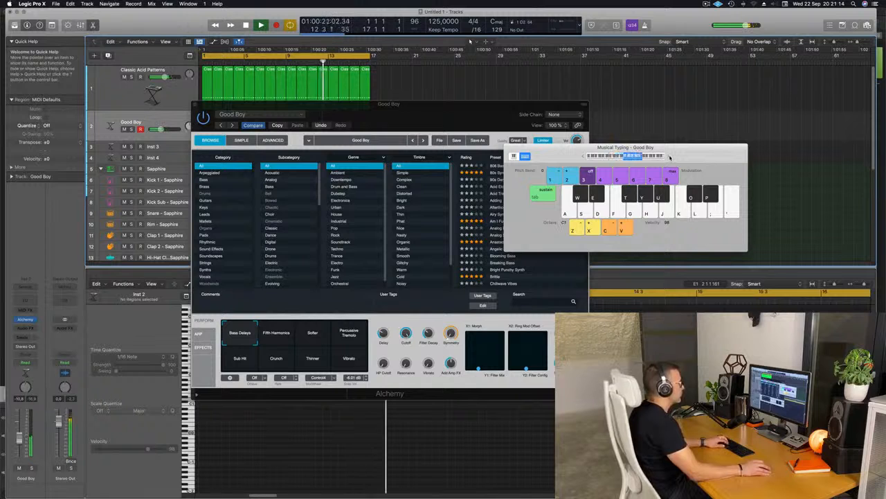
drag(573, 147, 680, 164)
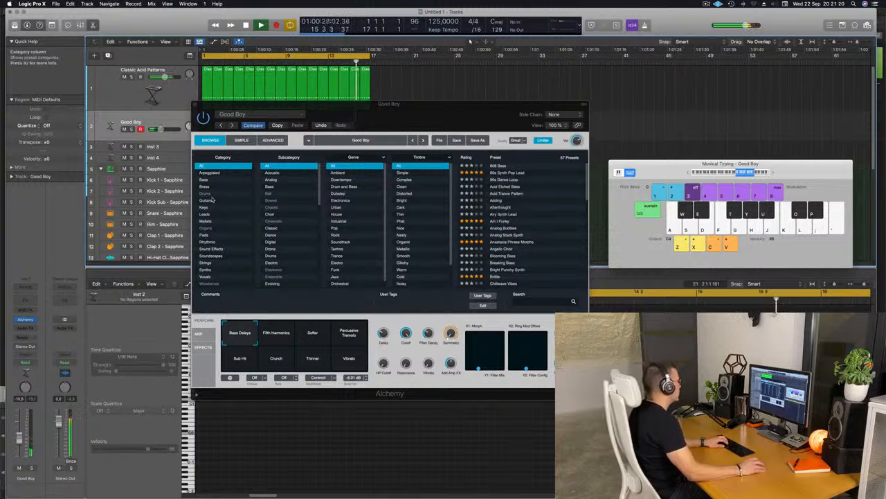
- Load the Deeper Emotion preset from the Pads category and set its track volume to about -0.8 dB
click(208, 235)
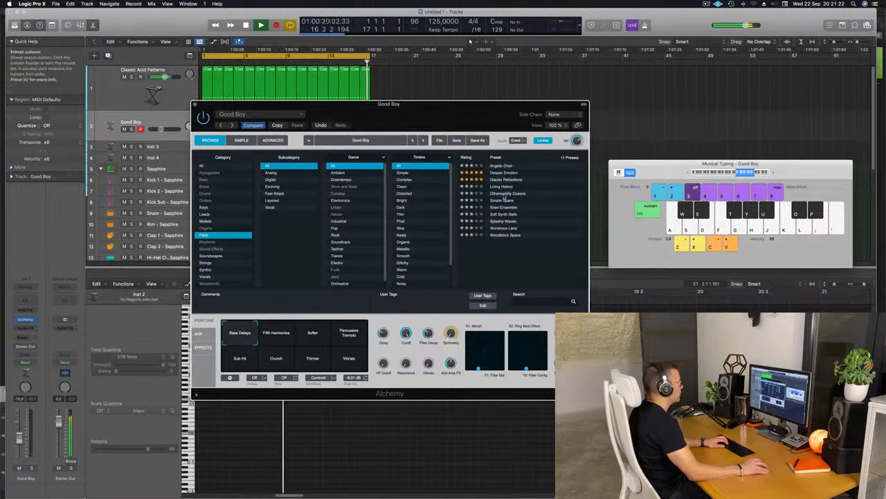
click(503, 172)
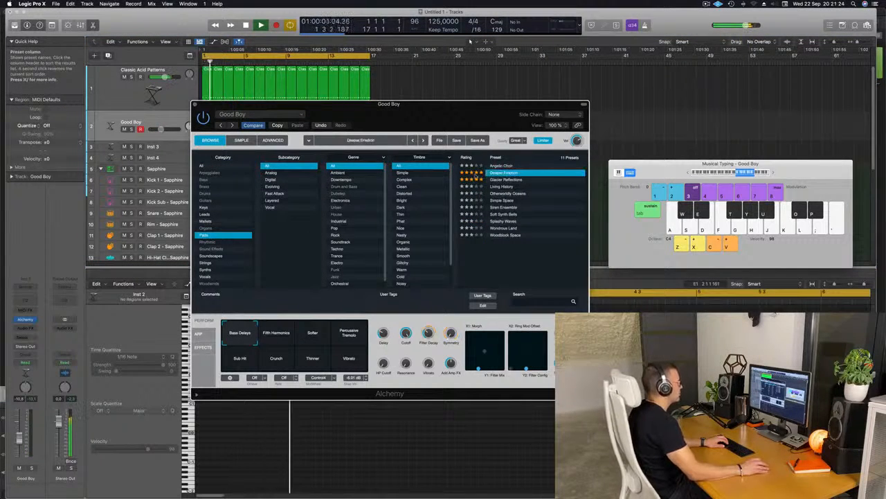
drag(457, 118, 557, 189)
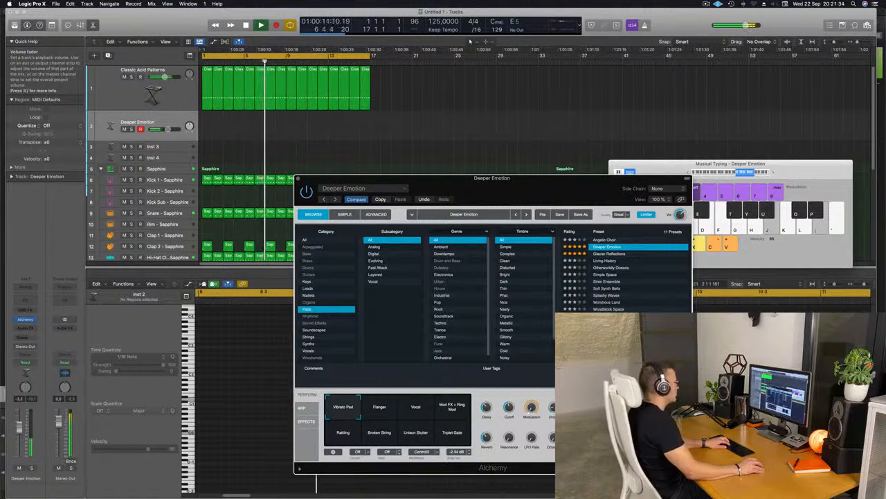
drag(20, 426, 20, 423)
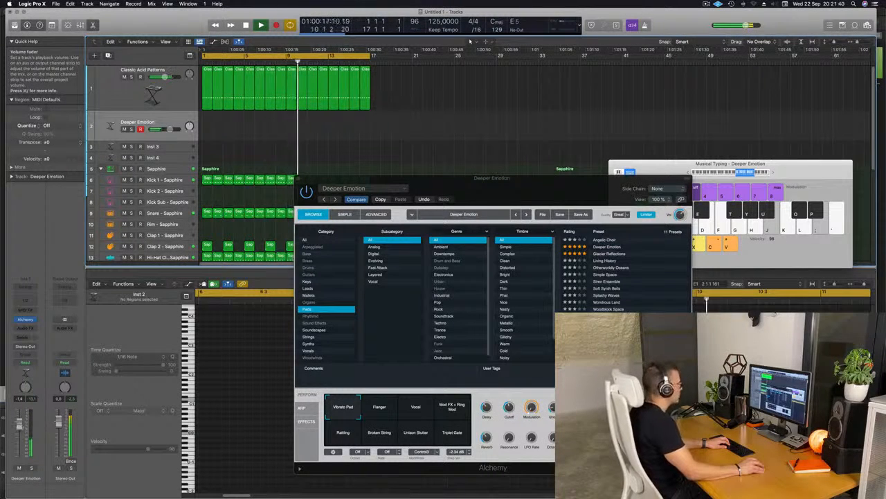
drag(19, 422, 20, 424)
key(k)
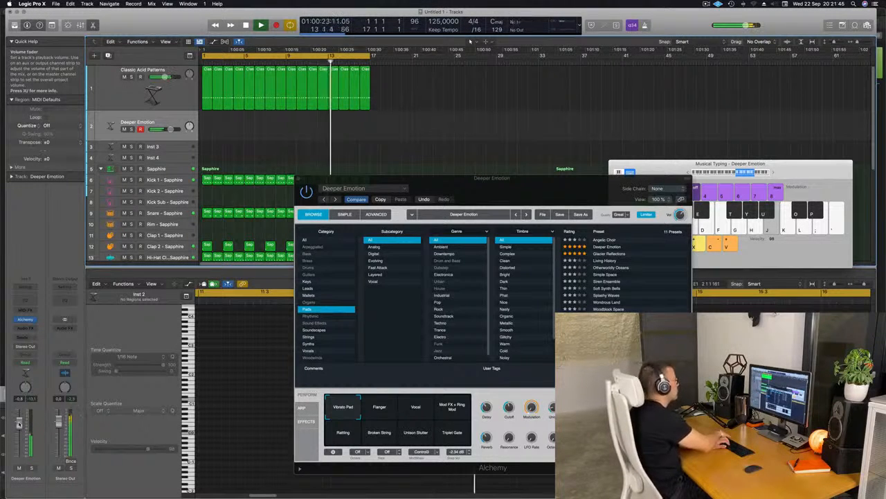
- Record a pad melody take on the Deeper Emotion track over the looping drums and bass
key(r)
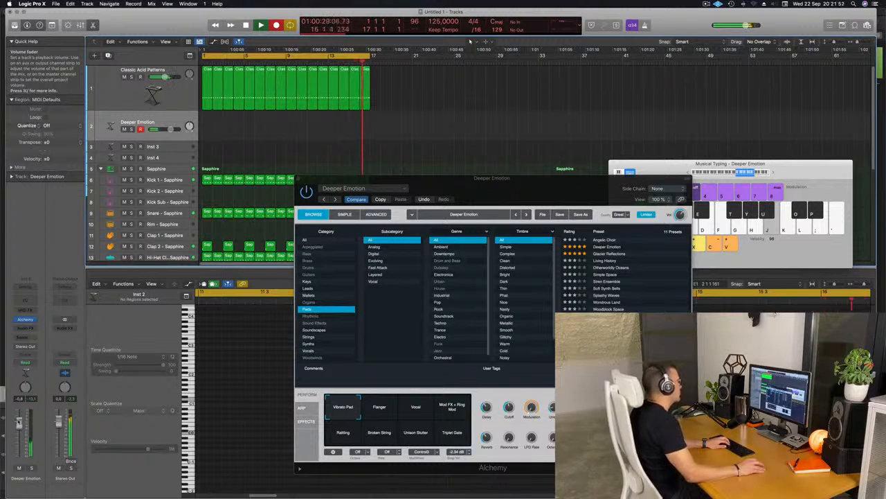
key(space)
key(r)
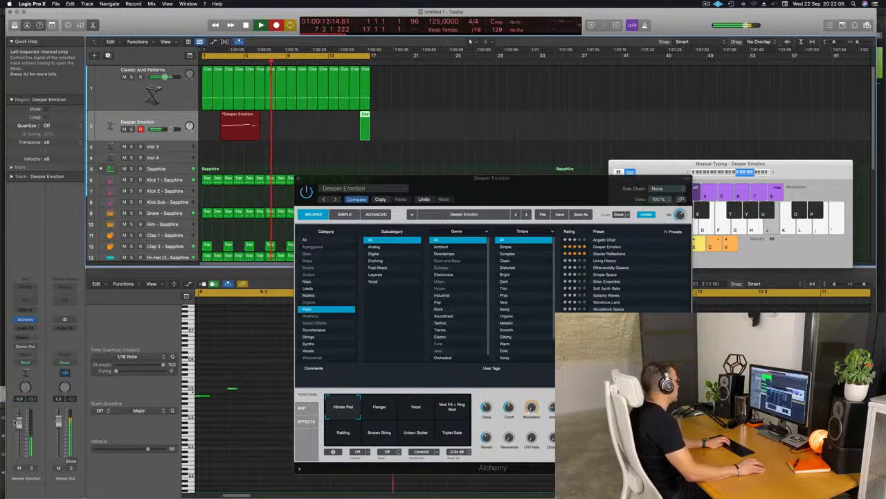
key(space)
key(space)
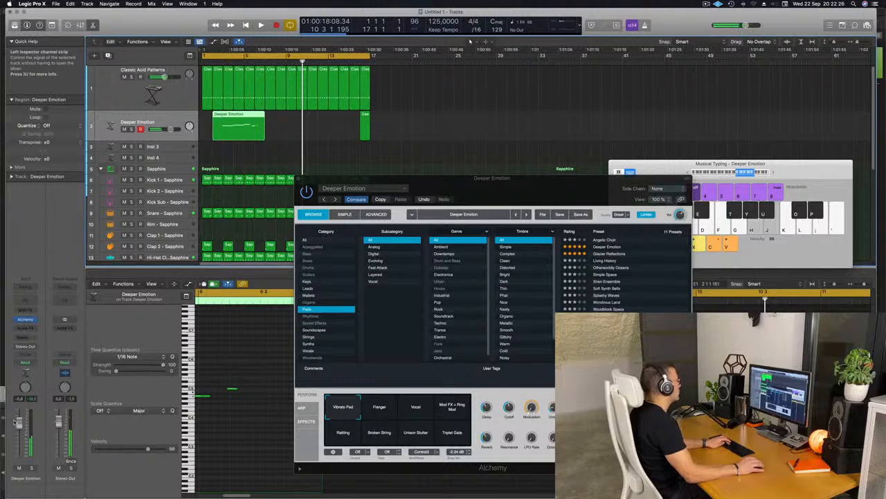
- Play the recorded take from the start and audition notes in the C5 and C4 octaves on the Musical Typing keyboard
key(Return)
key(space)
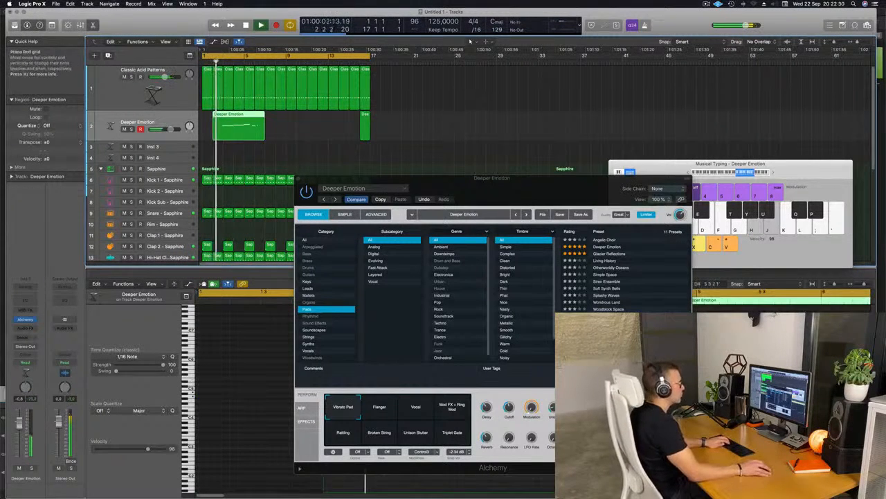
click(773, 175)
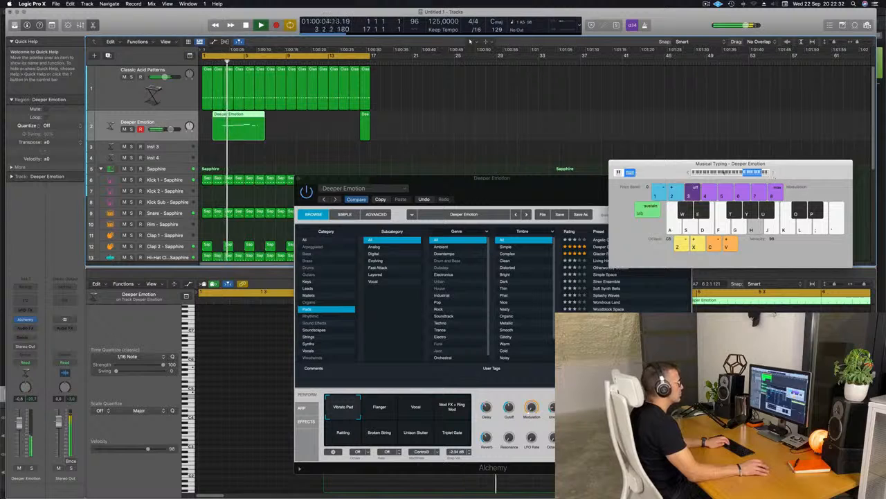
key(k)
key(a)
key(l)
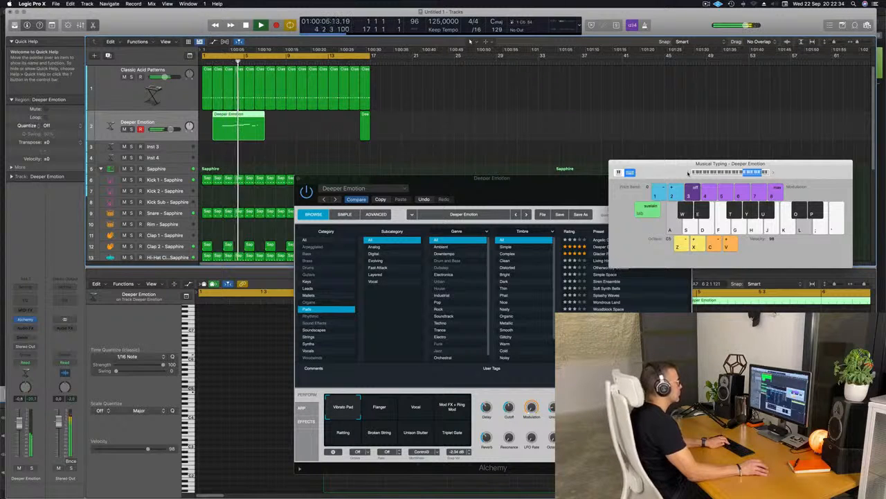
key(k)
key(k)
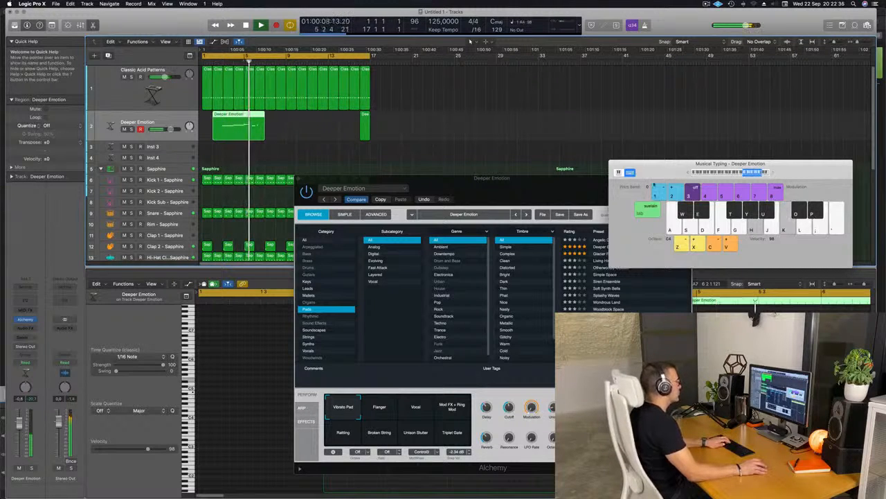
- Move the Alchemy window aside and delete the long Deeper Emotion region near the start of the track
drag(516, 189, 573, 125)
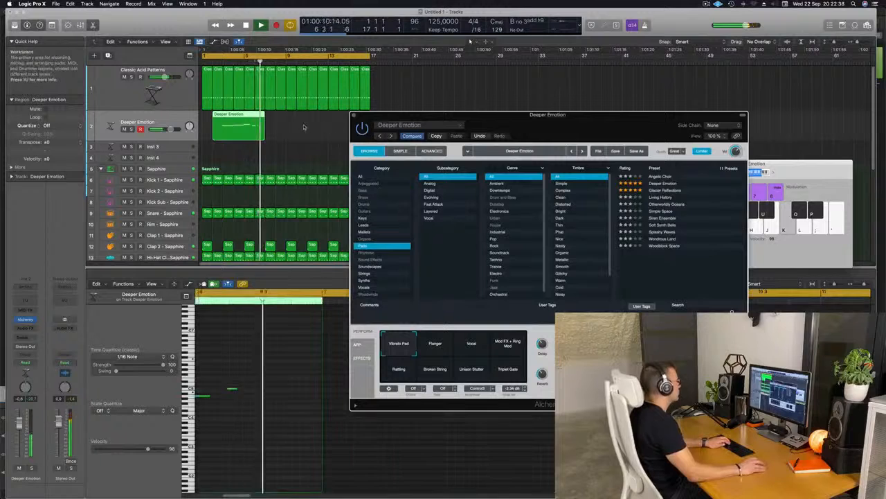
click(236, 130)
key(Delete)
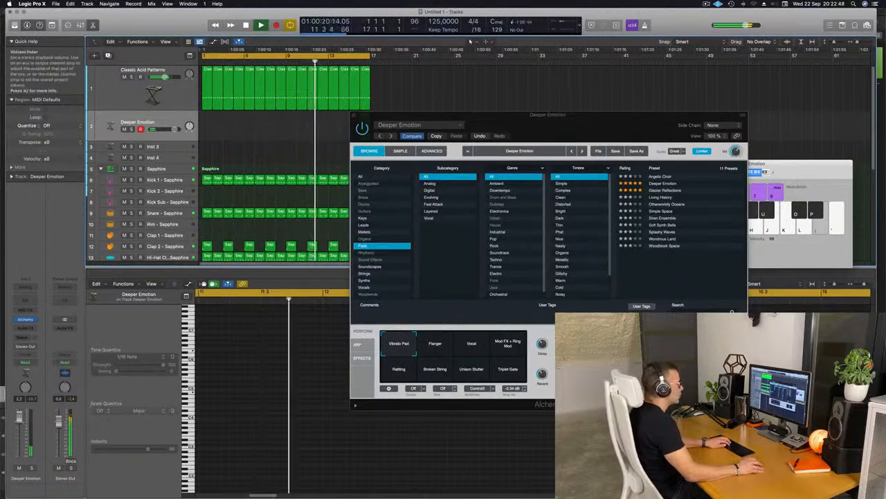
- Adjust the Deeper Emotion preset's overall volume in Alchemy and reposition the plug-in window
click(737, 151)
drag(737, 152, 737, 154)
drag(601, 121, 689, 136)
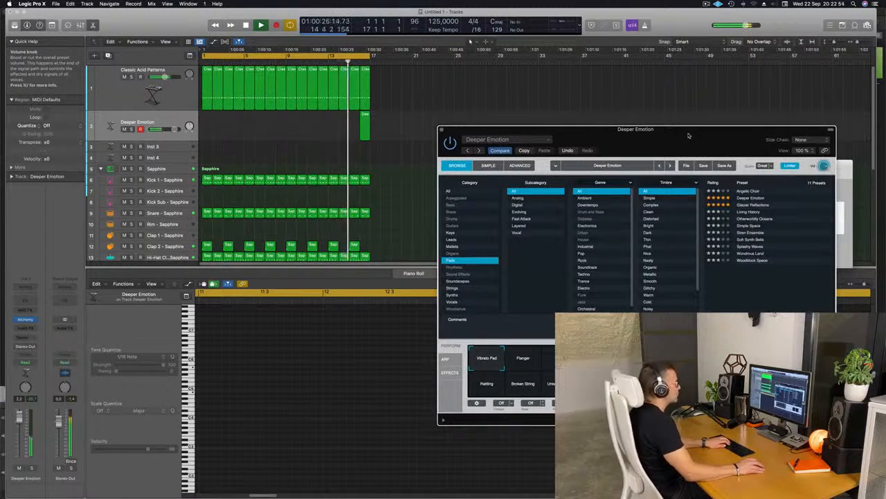
drag(684, 137, 624, 153)
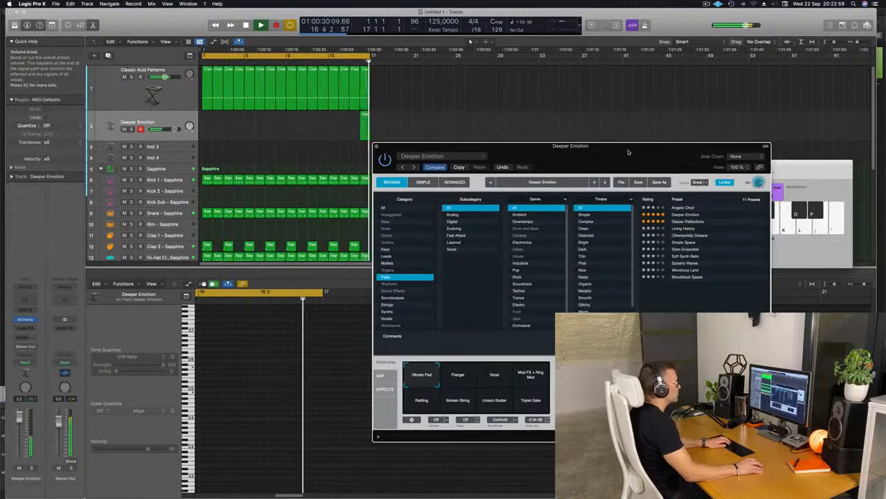
- Load Alchemy's Glacier Reflections pad preset and audition its Droplets and Calving snapshots on the transform pad
click(727, 221)
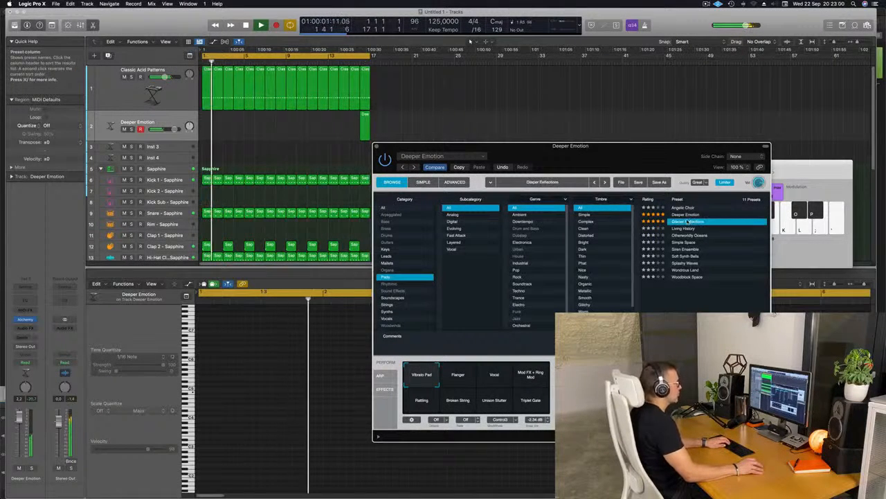
drag(649, 156, 700, 154)
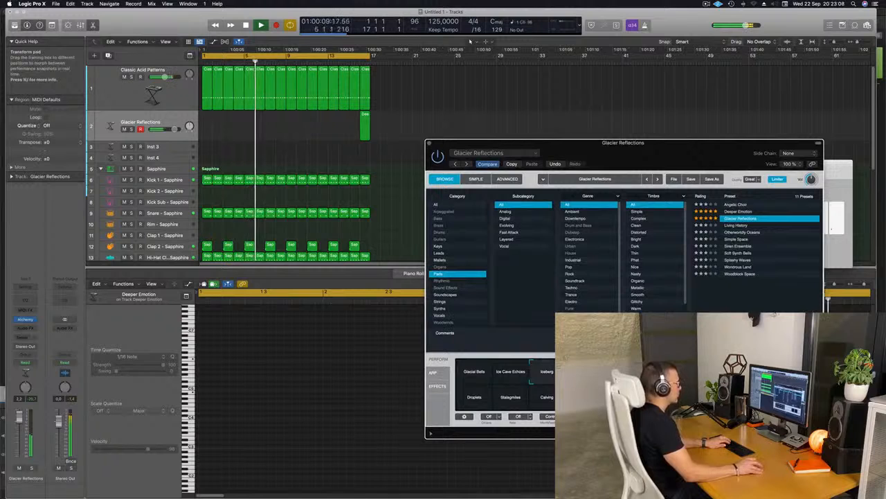
click(583, 372)
click(479, 400)
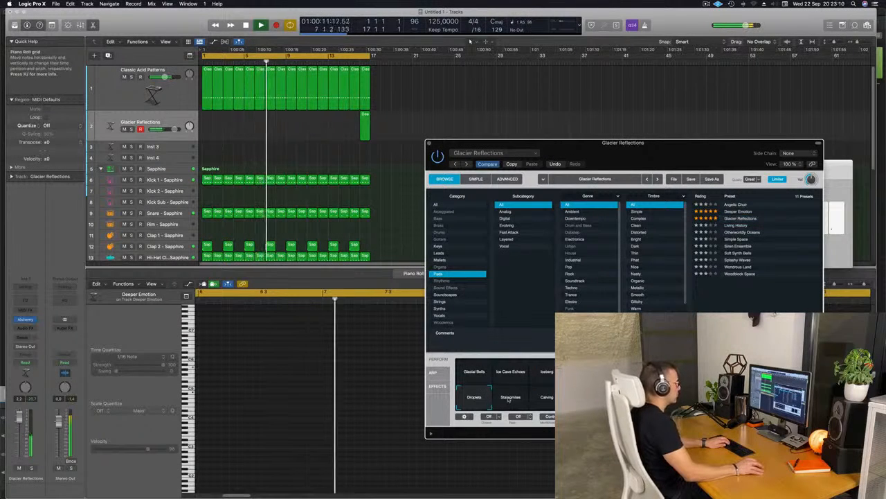
click(533, 394)
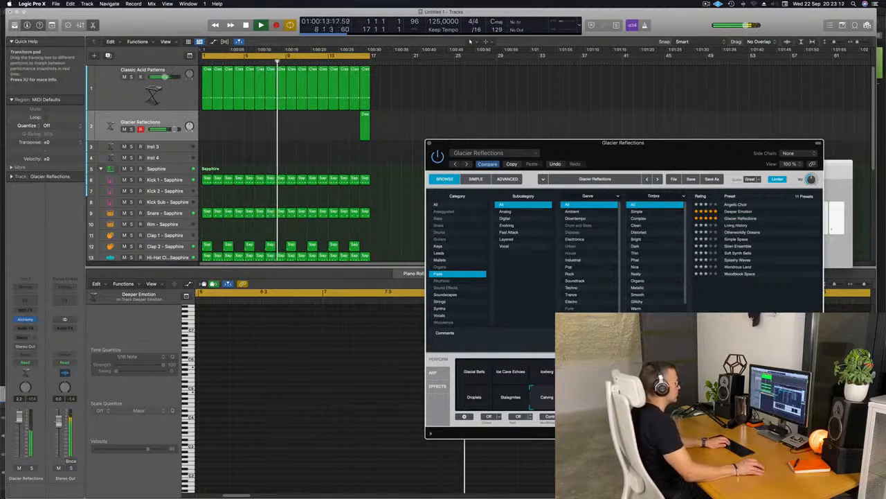
- Load the Living History pad preset and bring the Musical Typing keyboard in front of Alchemy to try the sound at octave C4
click(738, 225)
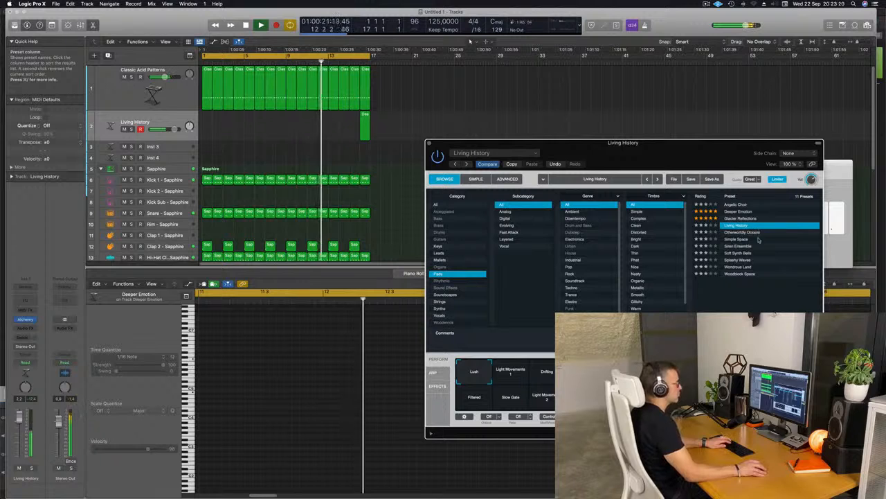
key(super+k)
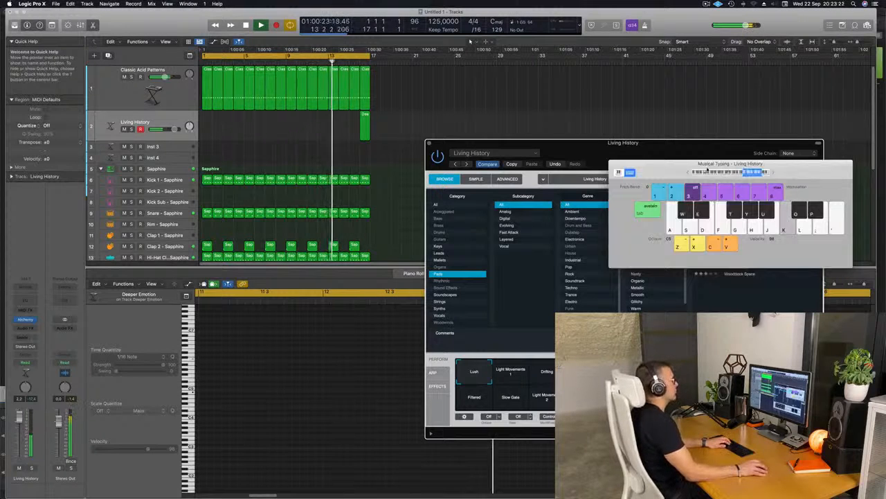
drag(671, 169, 585, 145)
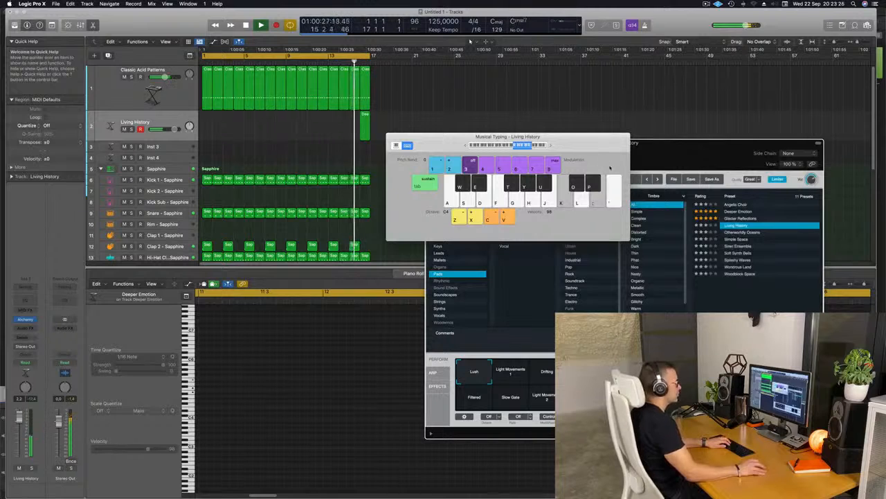
- Load the Simple Space pad preset and set the Musical Typing octave to C5, placing the keyboard in front of Alchemy
click(739, 240)
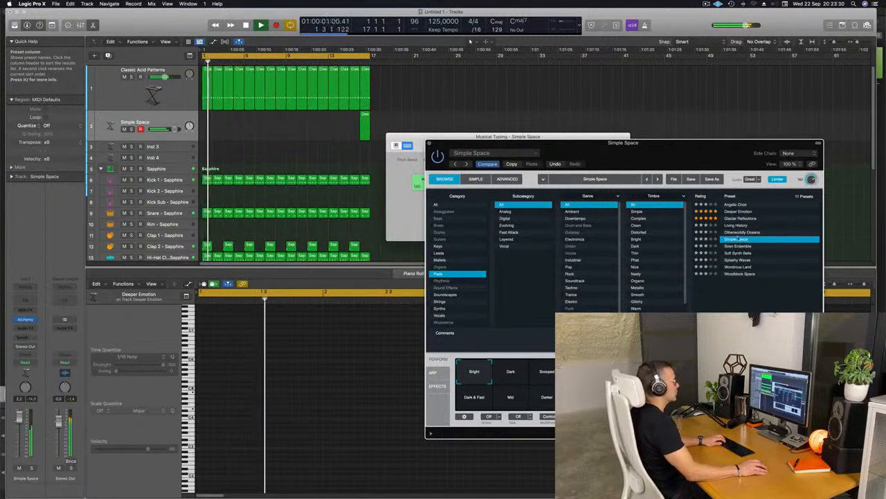
drag(647, 144, 748, 133)
click(429, 146)
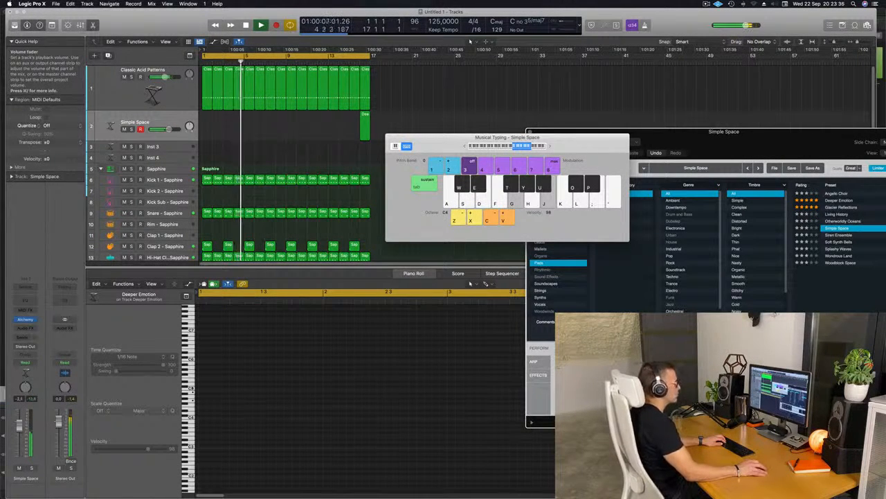
drag(773, 159, 662, 183)
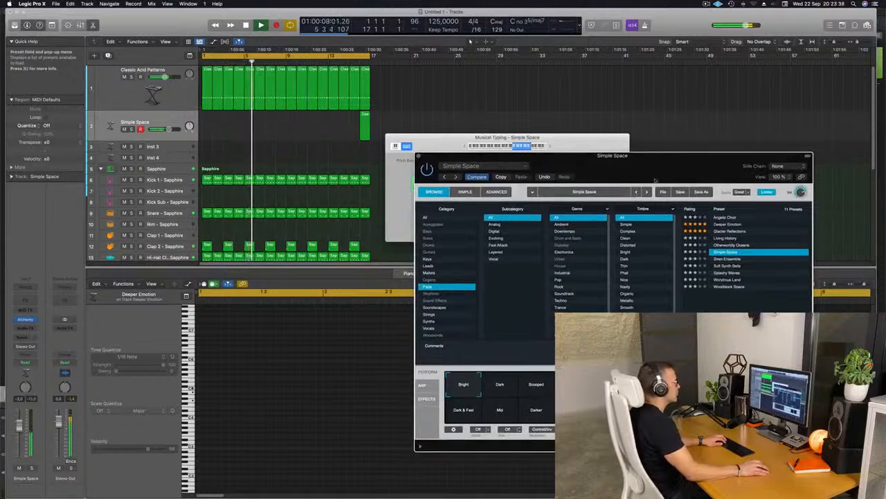
click(549, 146)
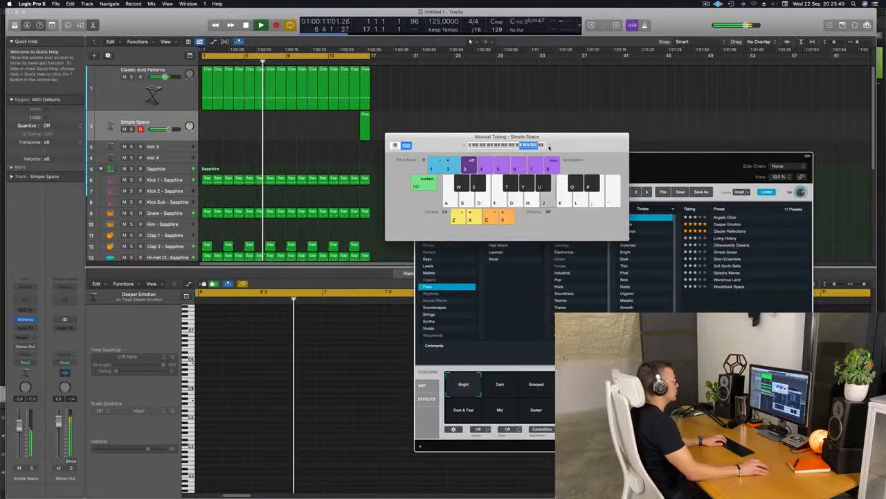
drag(549, 147, 660, 158)
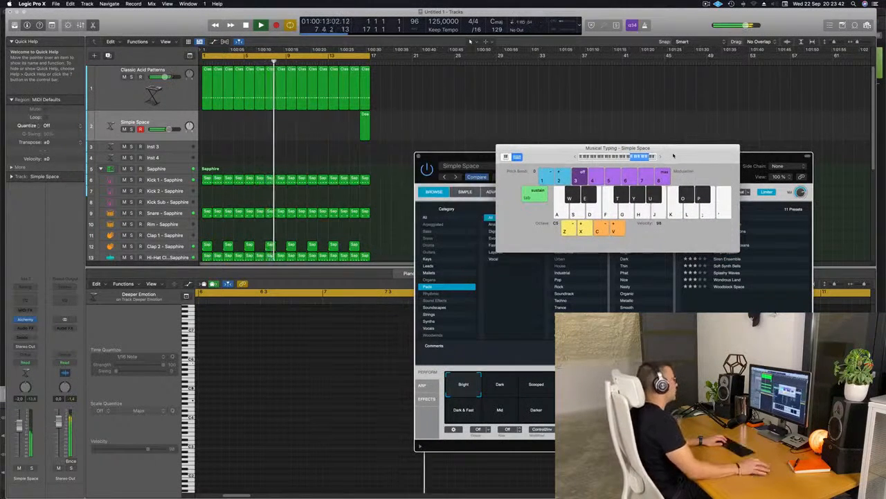
- Delete the leftover Deeper Emotion region at bar 16 and record one long held note on the Simple Space track from about bar 3
drag(396, 132, 326, 126)
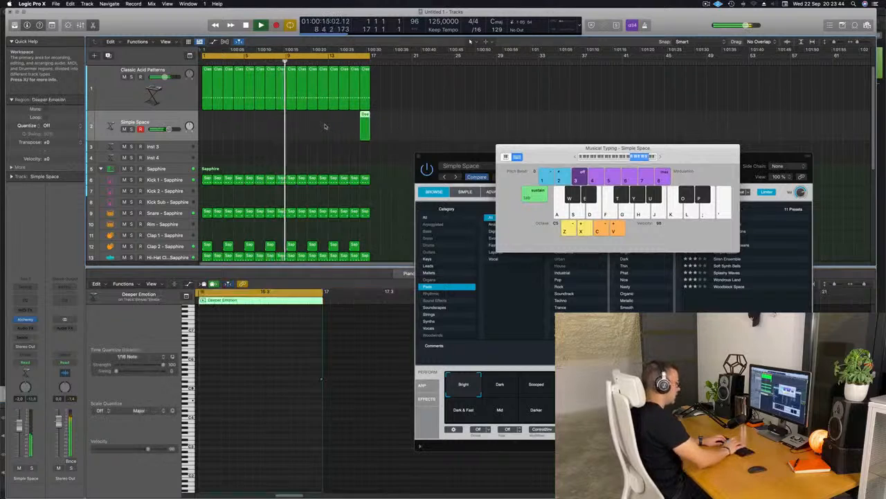
key(Delete)
key(r)
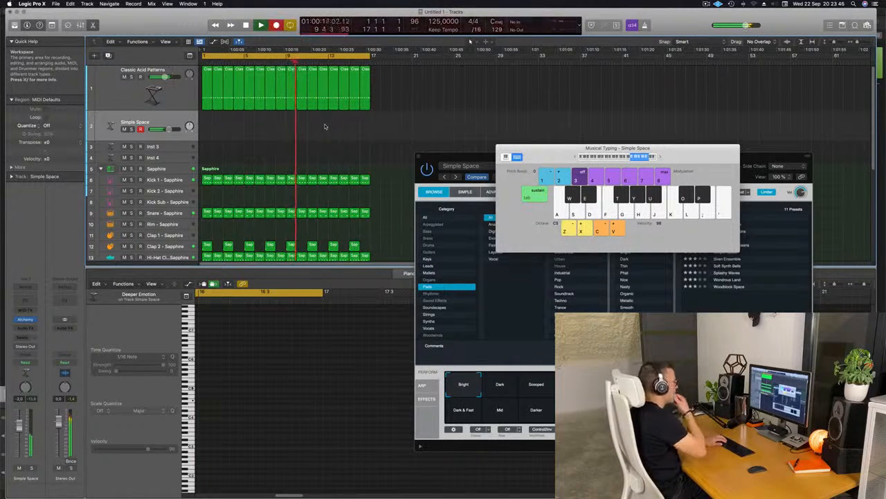
key(Return)
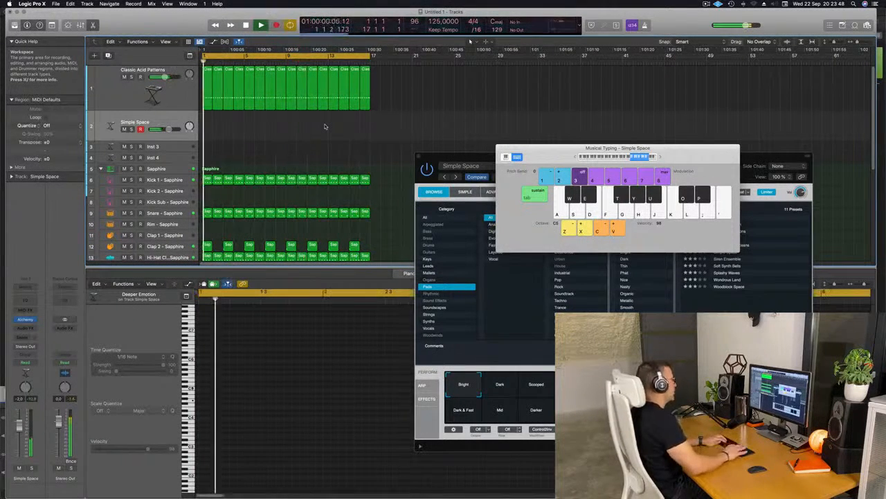
key(r)
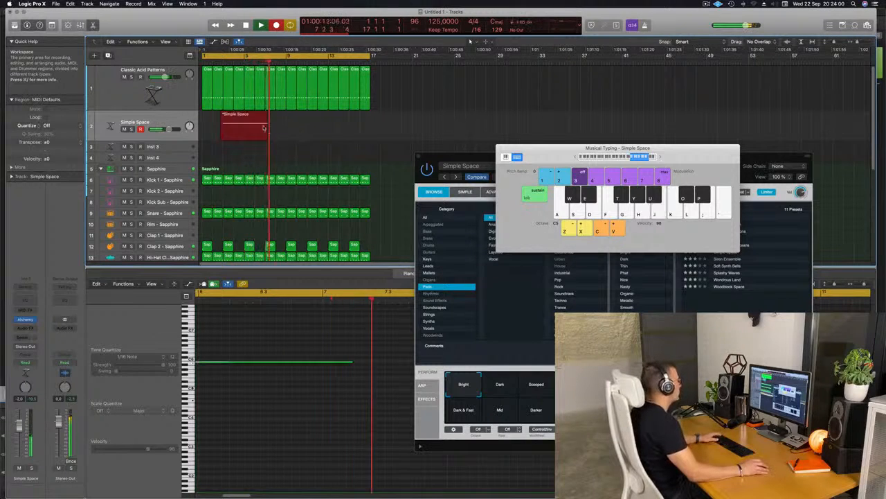
key(space)
- Trim the recorded Simple Space region to four bars by splitting it and its crossing note at bar 7, and move it to bar 1
scroll(290, 413, left, 5)
scroll(374, 391, right, 2)
scroll(372, 392, right, 3)
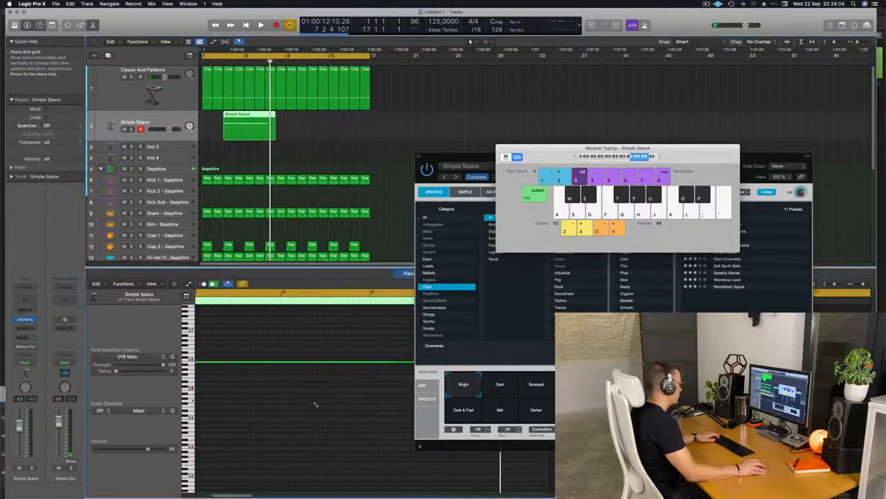
scroll(299, 381, left, 5)
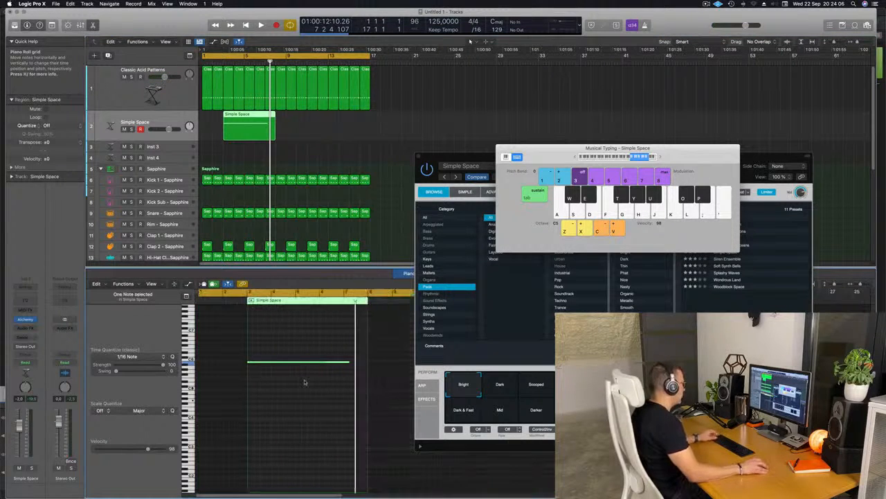
key(Return)
key(space)
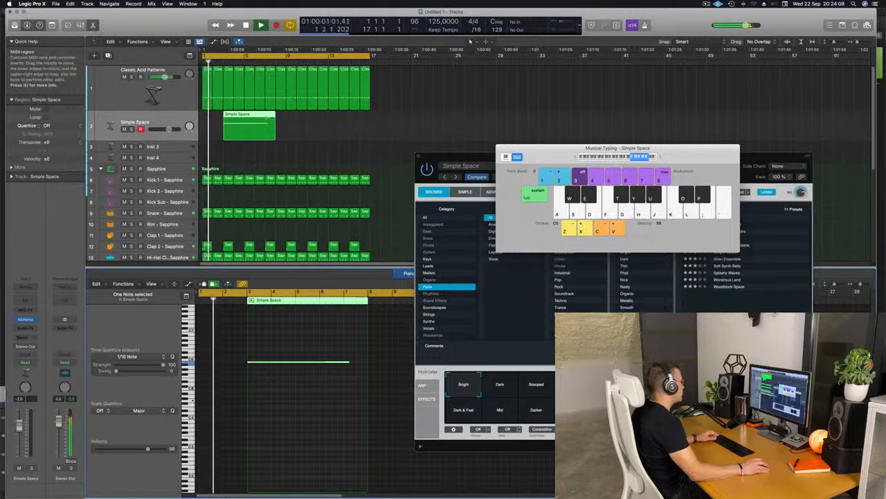
key(super+t)
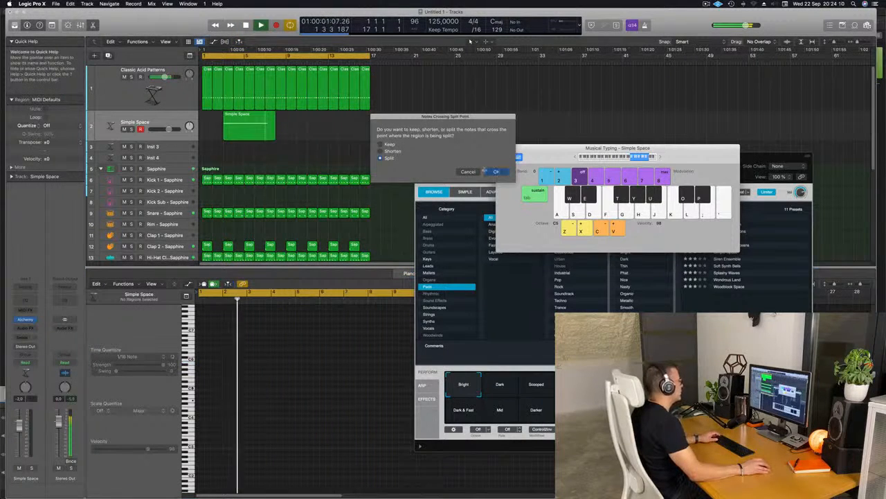
click(497, 173)
drag(235, 120, 213, 121)
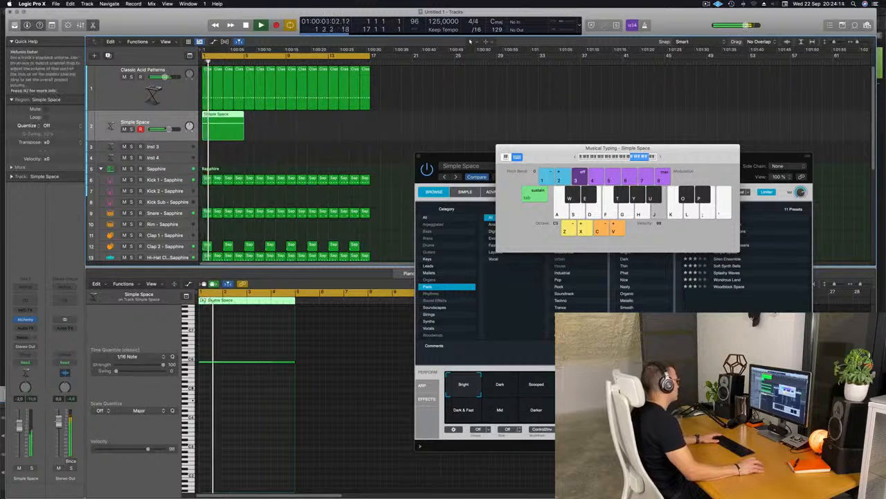
- Audition the Scooped, Dark, Resonant and Dark & Fast snapshots of Simple Space on Alchemy's transform pad during playback
drag(480, 157, 355, 100)
click(408, 331)
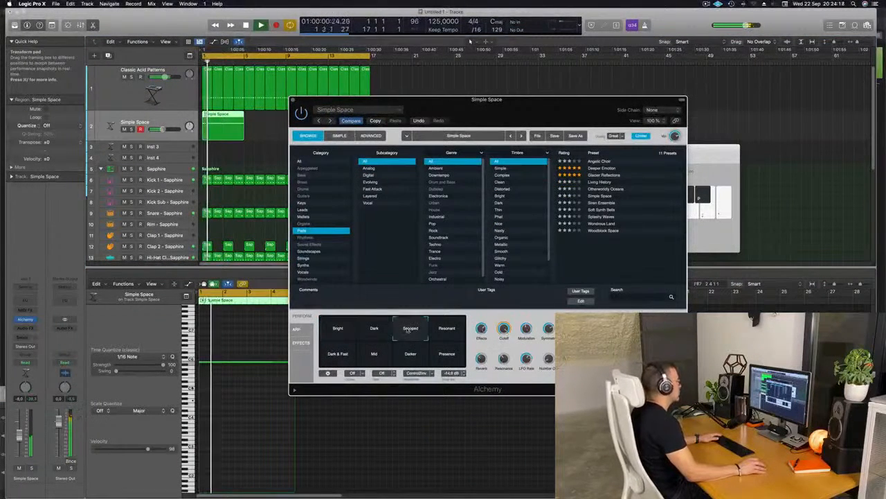
click(377, 331)
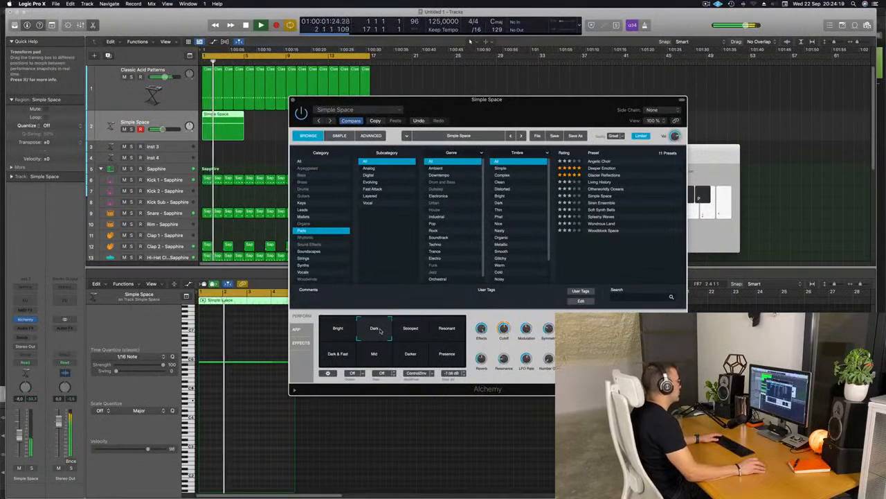
click(454, 331)
click(345, 355)
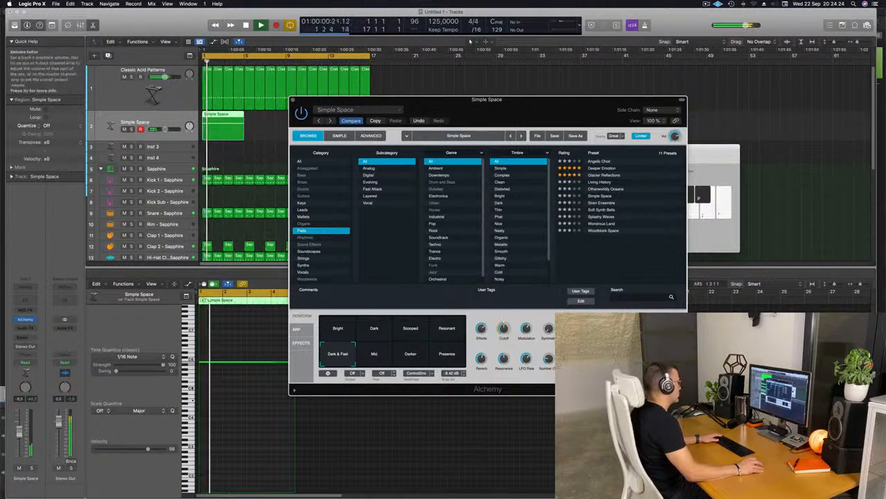
- Raise the Simple Space channel volume to -0.2 dB and choose the Darker snapshot after comparing it with Mid and Presence
drag(18, 436, 18, 429)
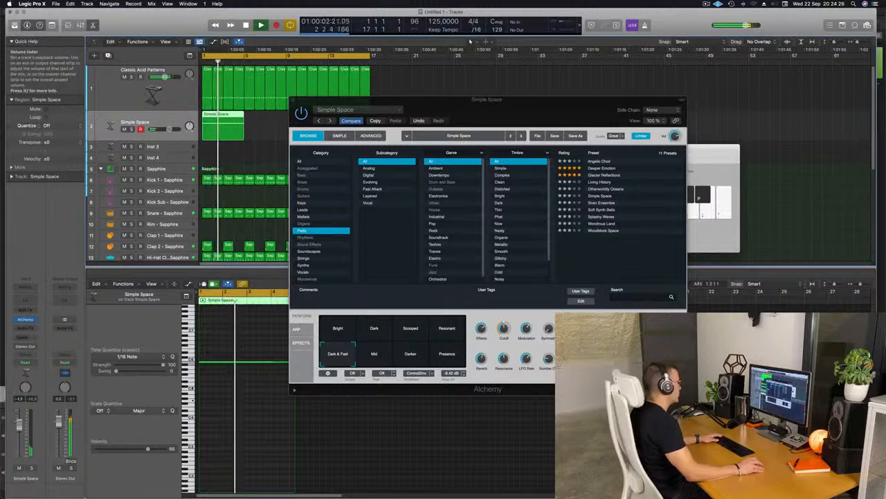
click(376, 357)
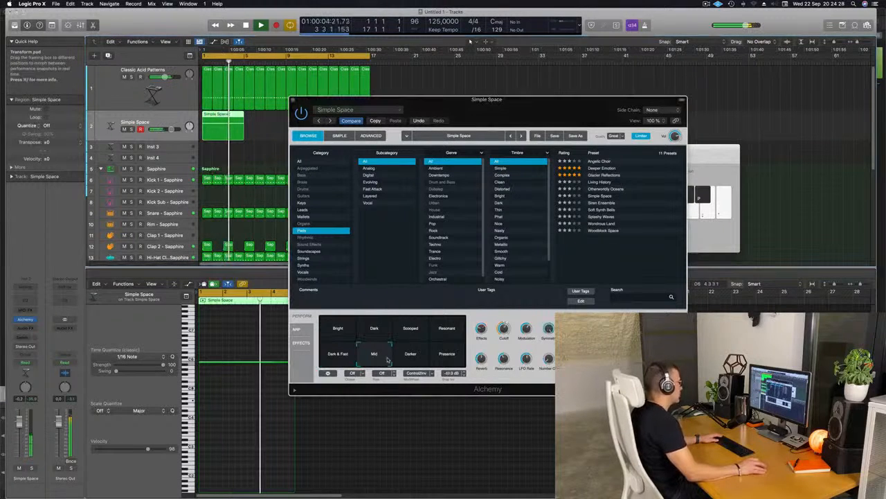
click(439, 356)
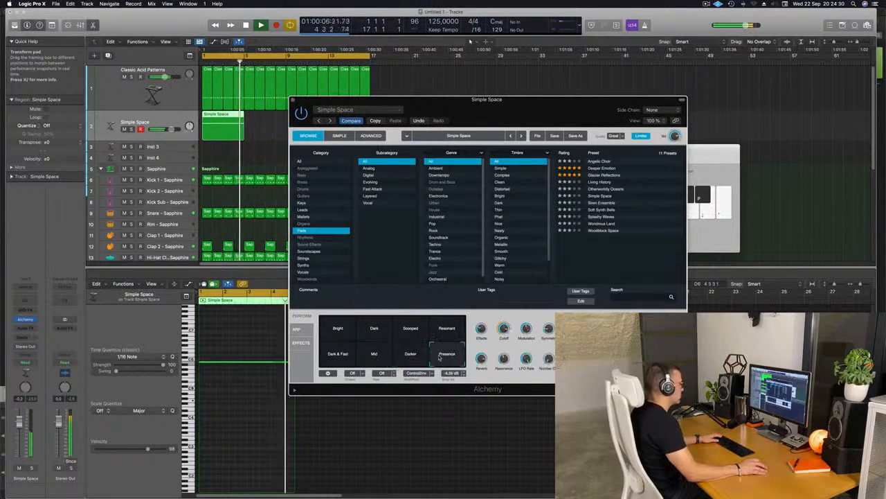
click(370, 357)
click(405, 355)
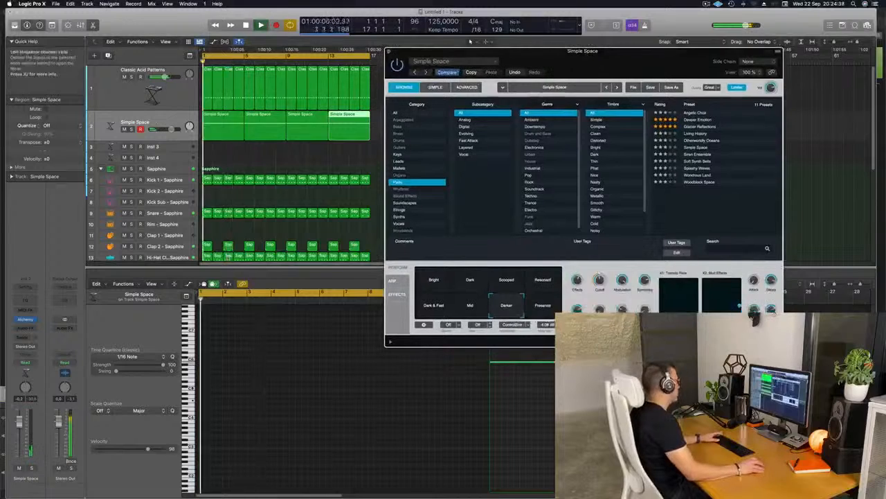
- Set the Simple Space channel volume to 0.3 dB, adjust the preset's overall volume in Alchemy, and close the plug-in window
click(43, 413)
key(Return)
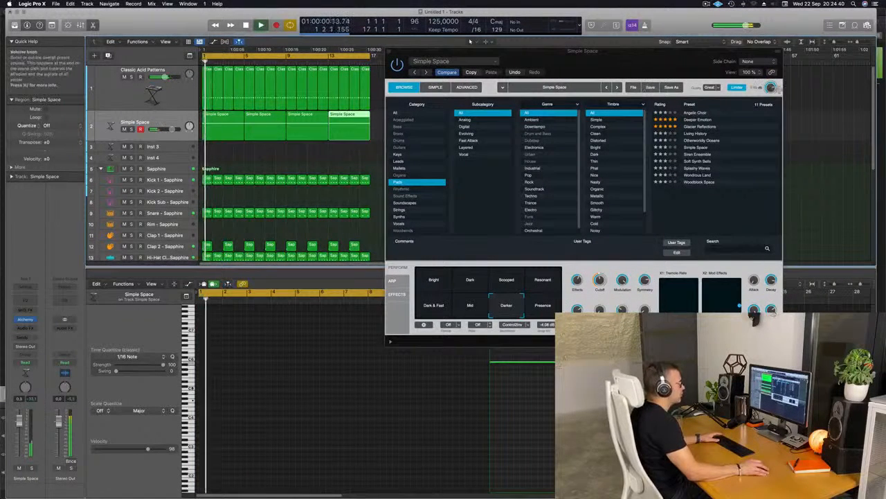
drag(773, 87, 773, 91)
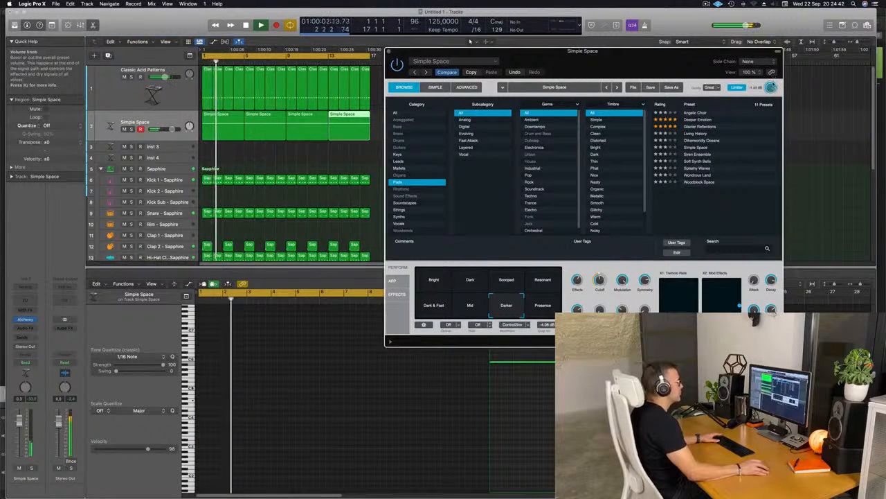
drag(584, 61, 600, 65)
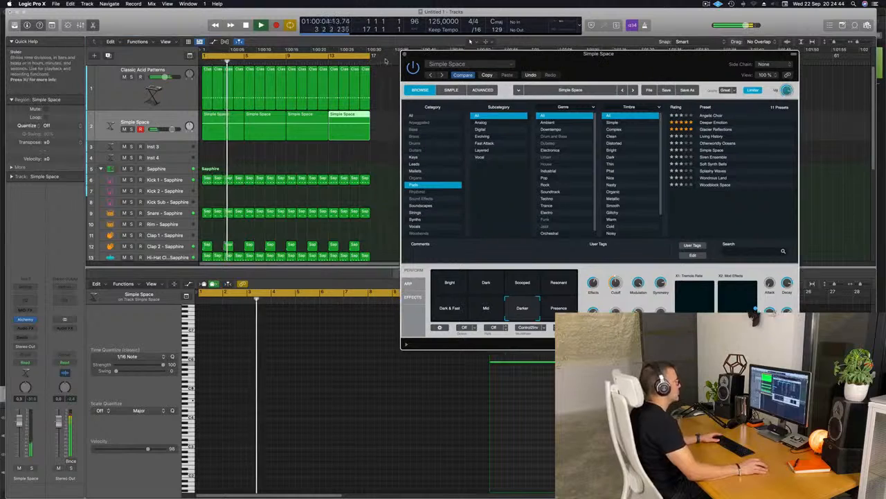
click(406, 54)
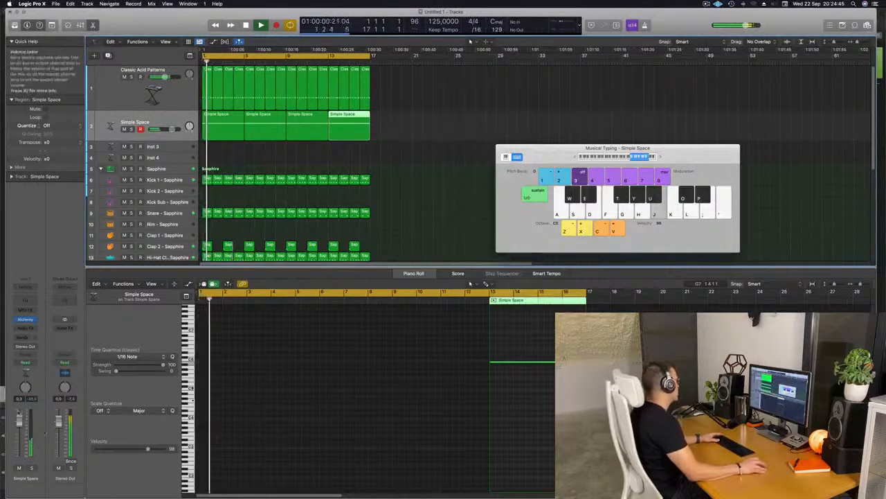
- Insert a stereo Step FX effect on the Simple Space channel, move its window aside, and select the Simple Space track
click(26, 328)
mouse_move(47, 470)
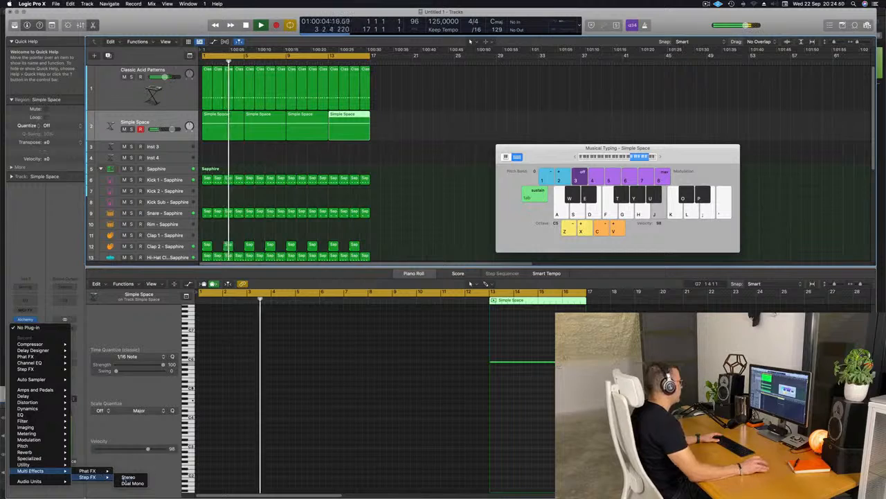
click(128, 477)
drag(466, 121, 569, 116)
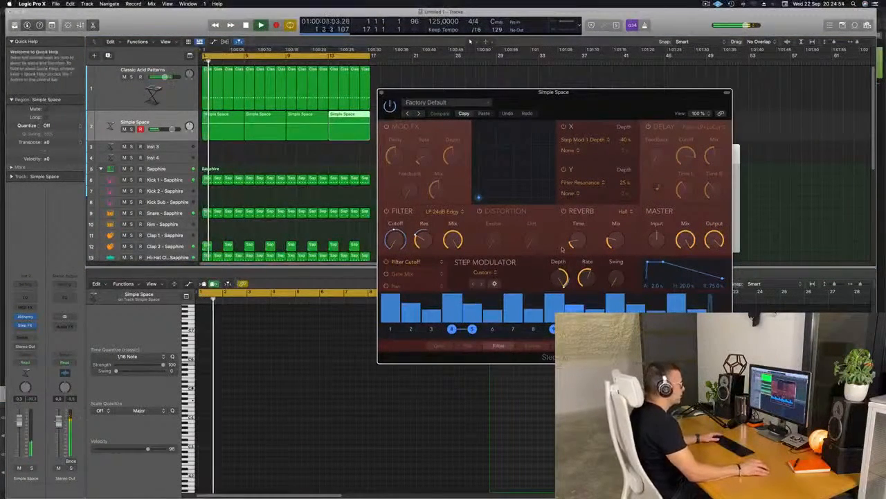
click(173, 131)
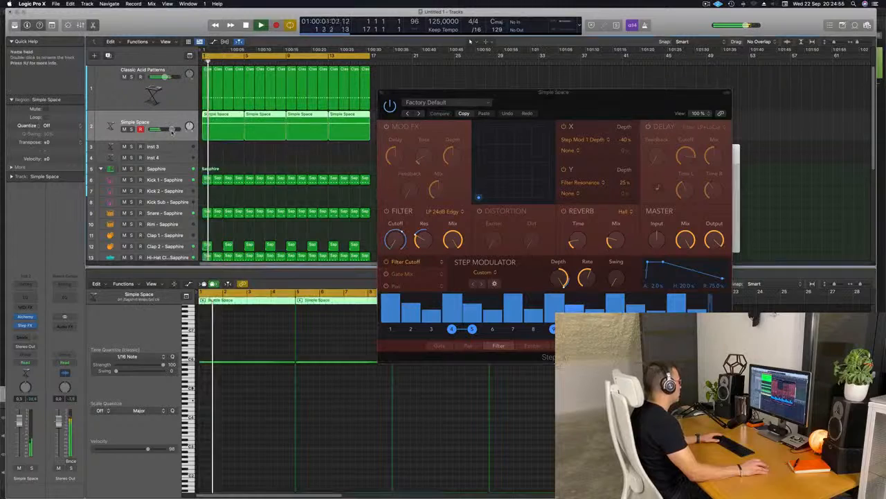
- Raise the Simple Space track volume to about 3 dB and load the Broken Echoes preset in Step FX
drag(175, 130, 175, 130)
drag(615, 94, 517, 107)
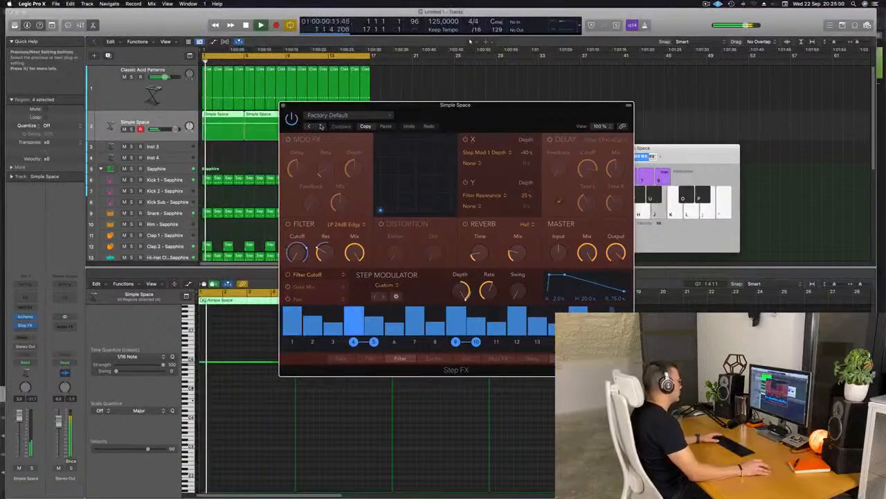
click(320, 126)
click(320, 127)
click(347, 116)
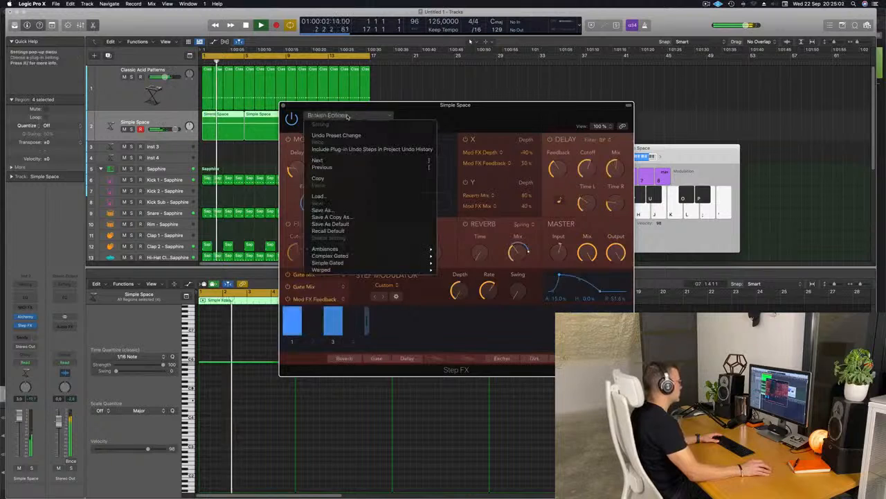
click(482, 116)
drag(482, 116, 496, 144)
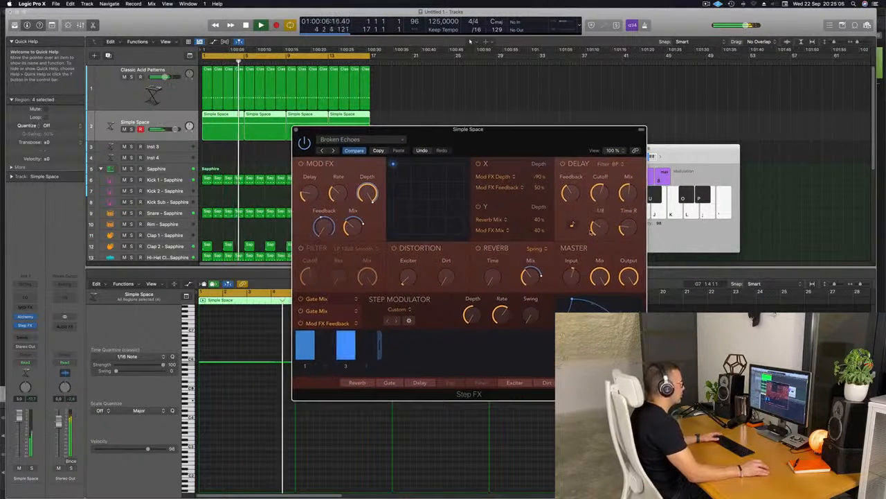
- Lower the Step FX master mix to about 51% during playback and hide the plug-in window
scroll(602, 280, down, 5)
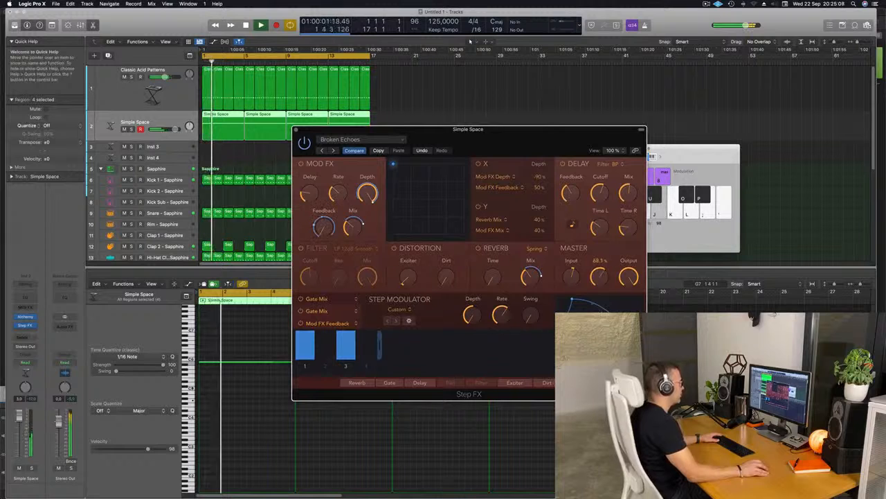
scroll(604, 280, down, 2)
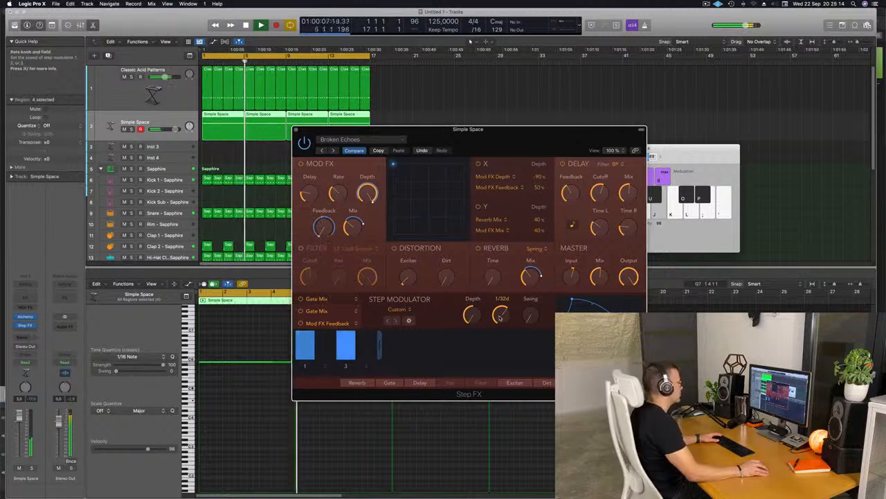
scroll(600, 277, down, 1)
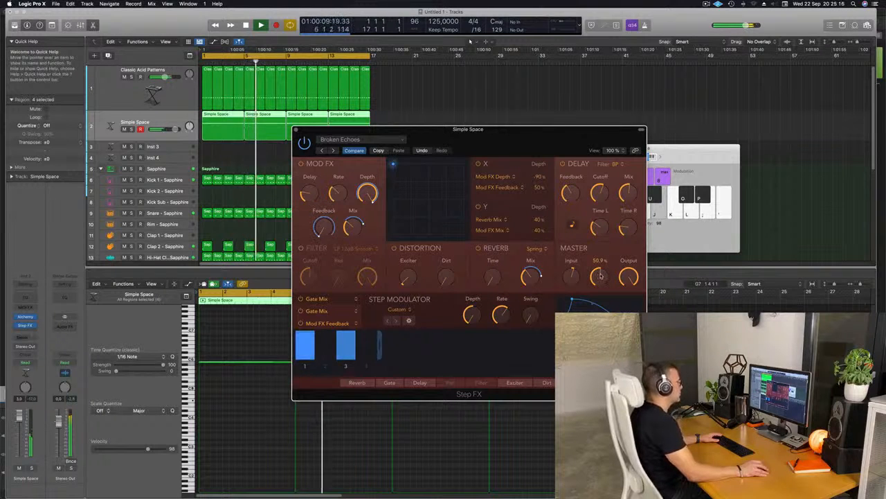
scroll(601, 277, down, 1)
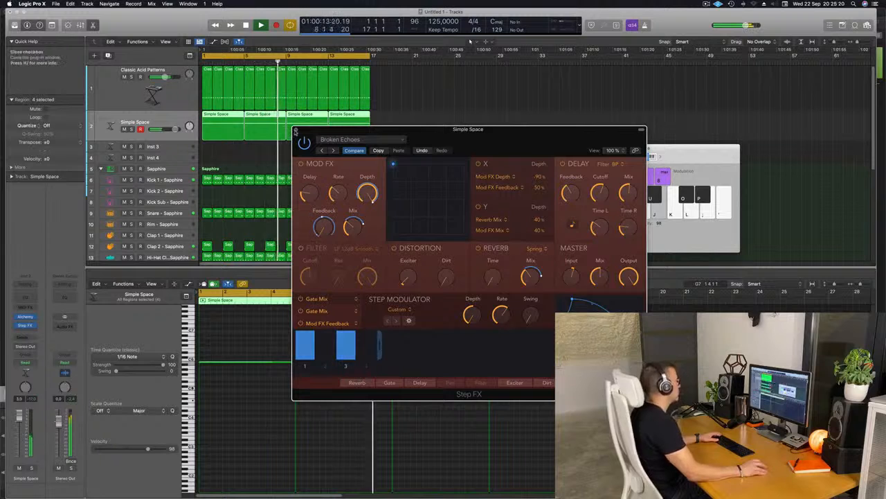
key(v)
- Copy the first one-bar Classic Acid Patterns region onto the Inst 3 track at bar 1
scroll(225, 165, down, 4)
key(space)
key(space)
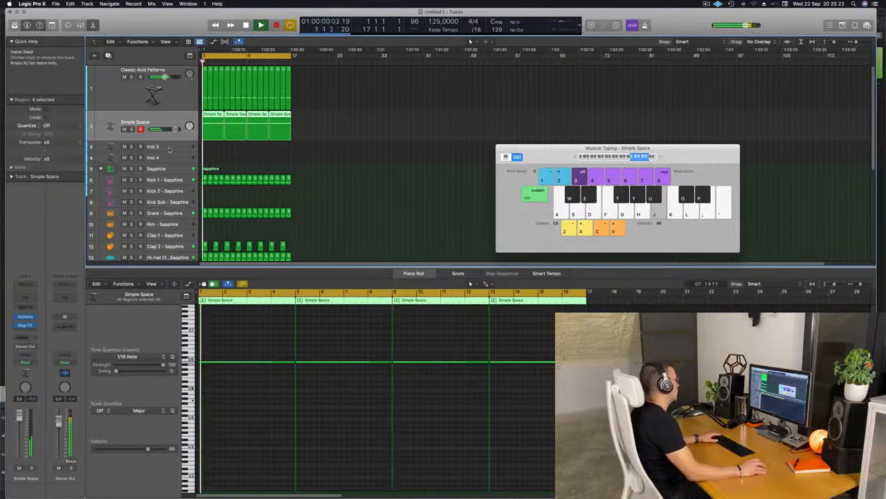
click(169, 146)
scroll(324, 174, down, 5)
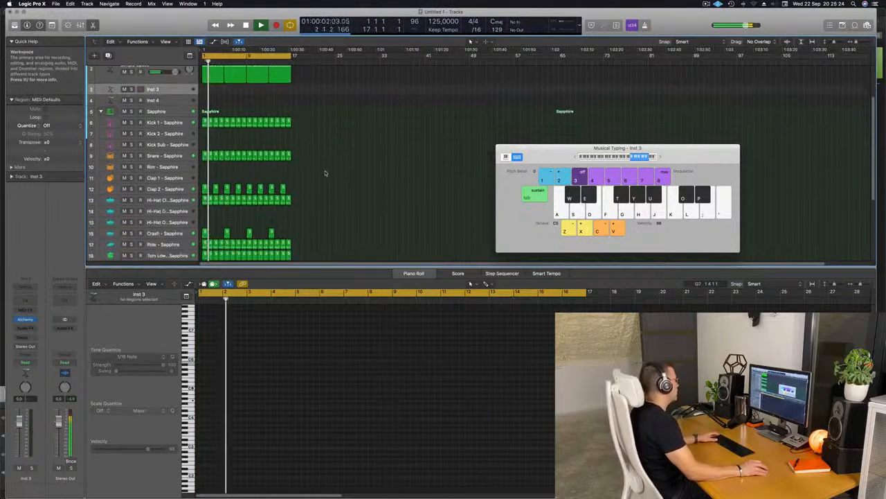
scroll(325, 174, up, 5)
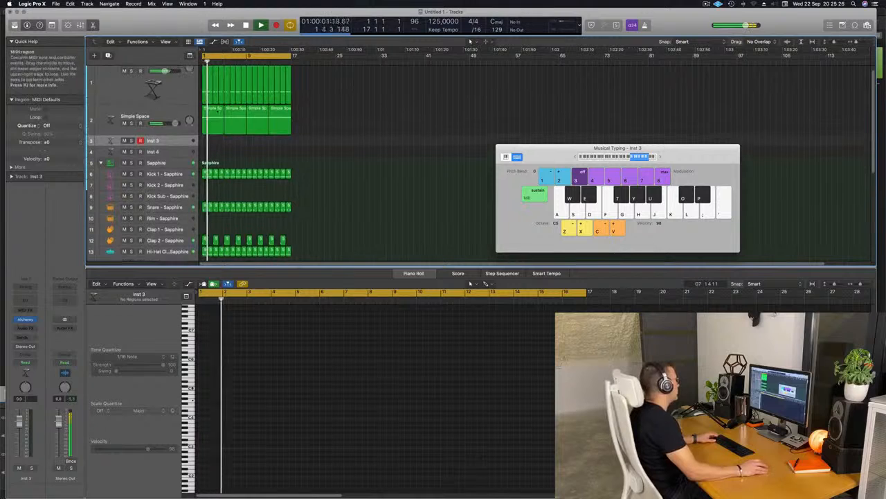
click(204, 92)
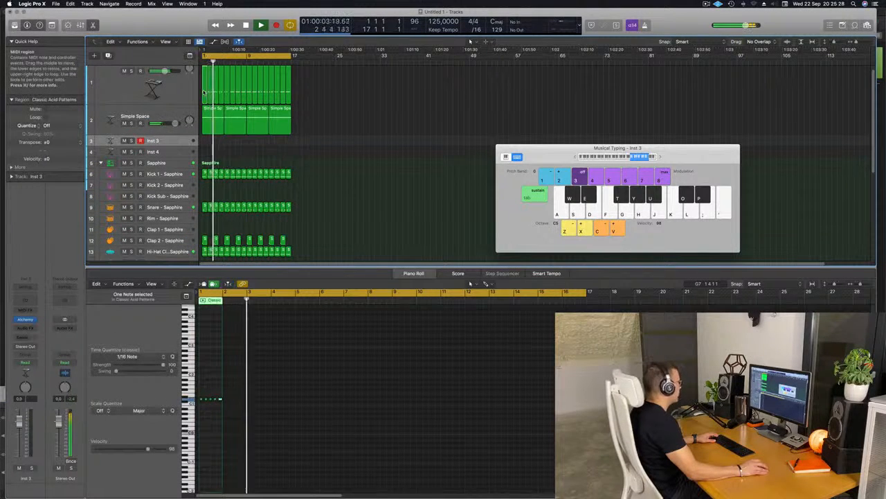
scroll(302, 184, down, 1)
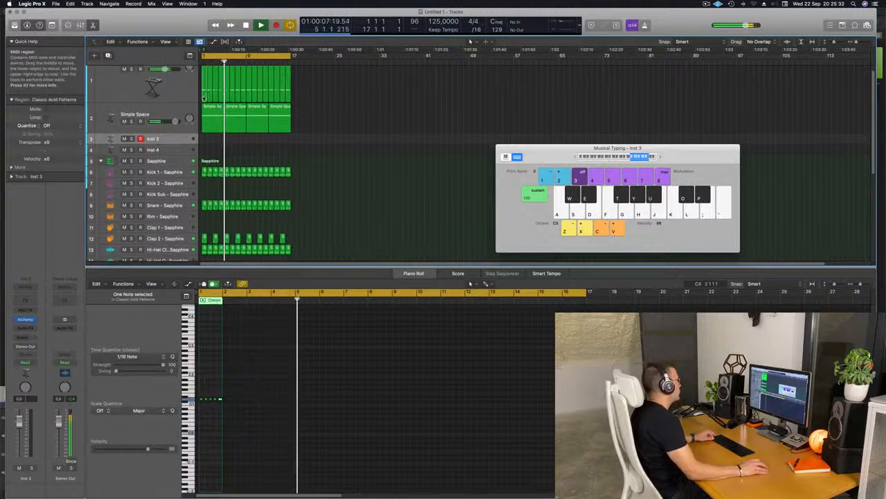
drag(204, 91, 205, 138)
- Delete every note except the first from the copied region on the Inst 3 track
drag(248, 392, 196, 421)
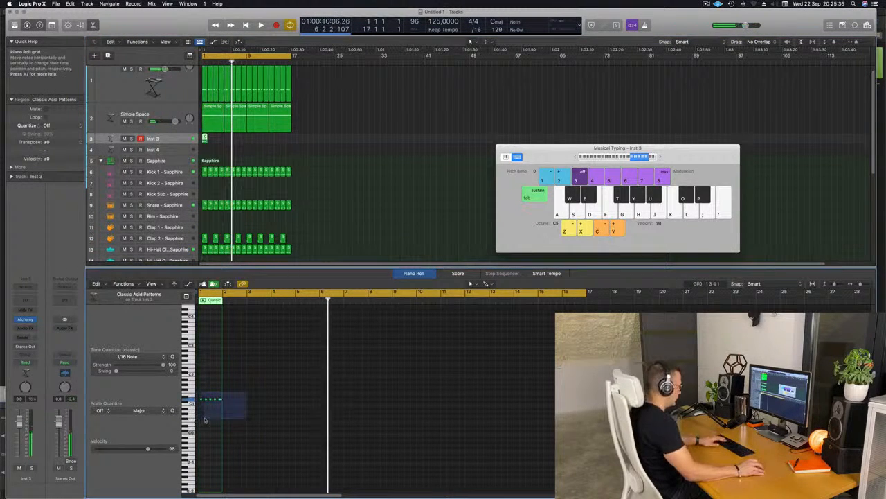
key(space)
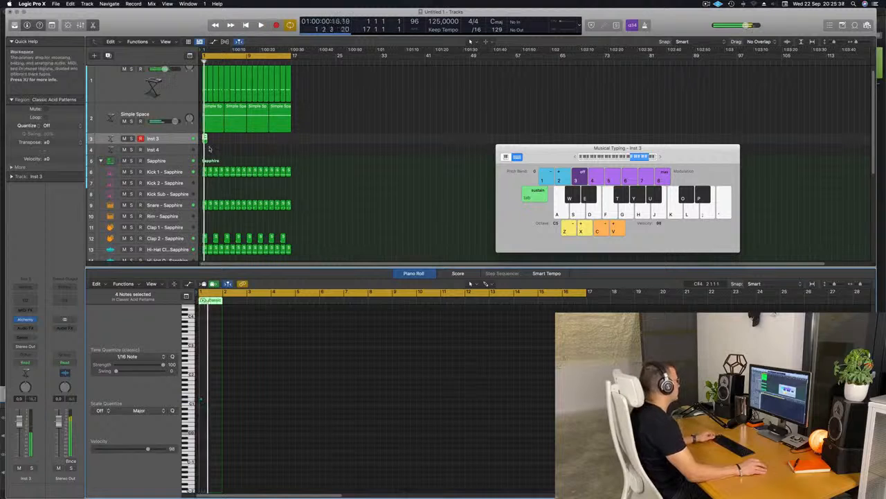
scroll(235, 143, up, 8)
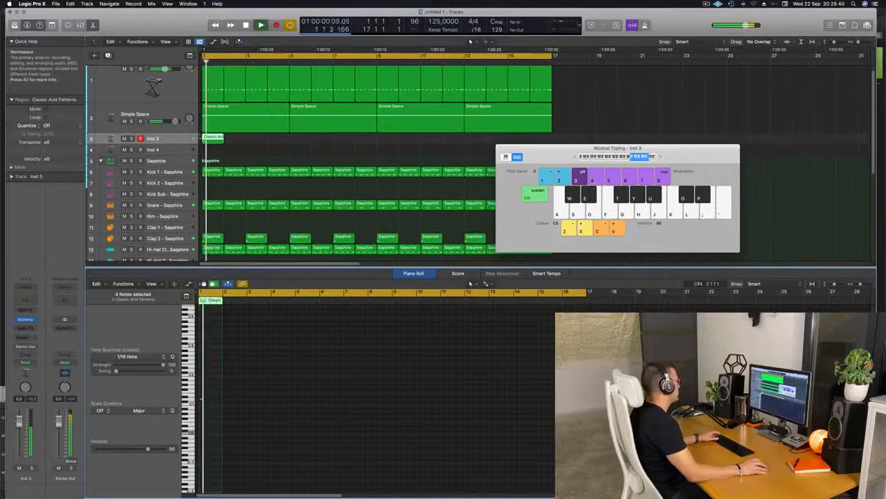
- Load the Bright Punchy Synth preset from Alchemy's Brass category on the Inst 3 track
click(152, 143)
key(space)
key(space)
click(26, 320)
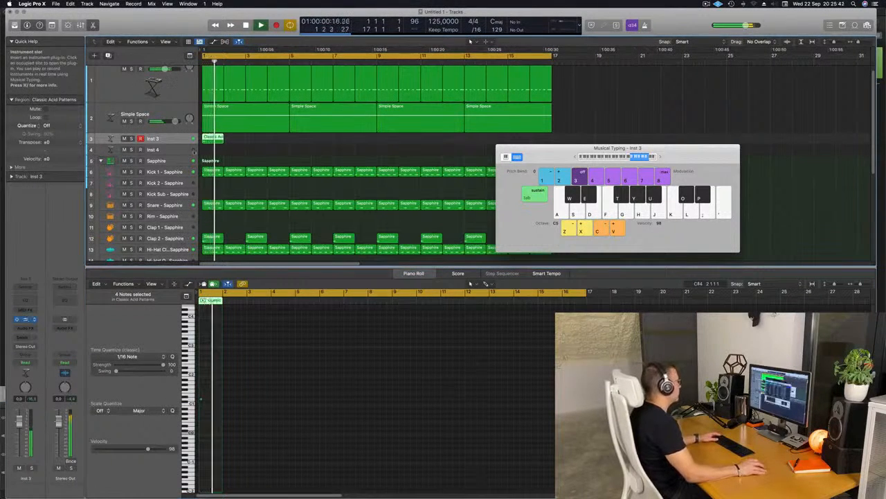
click(304, 180)
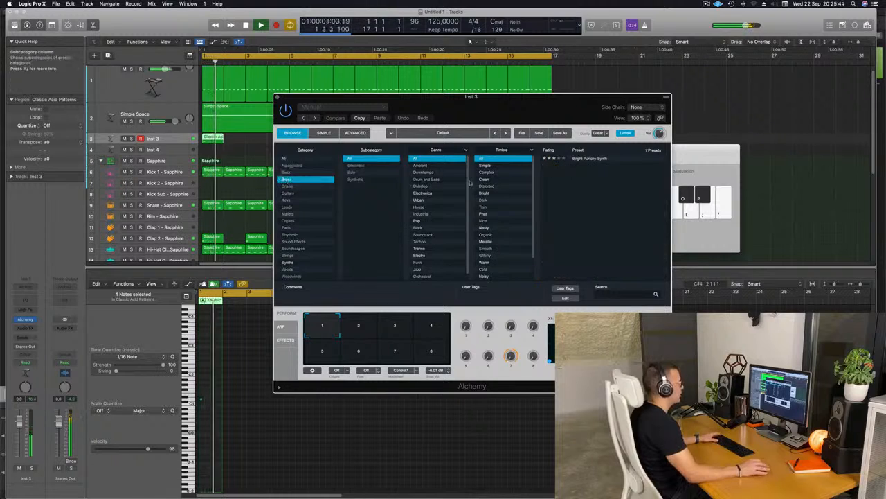
click(585, 158)
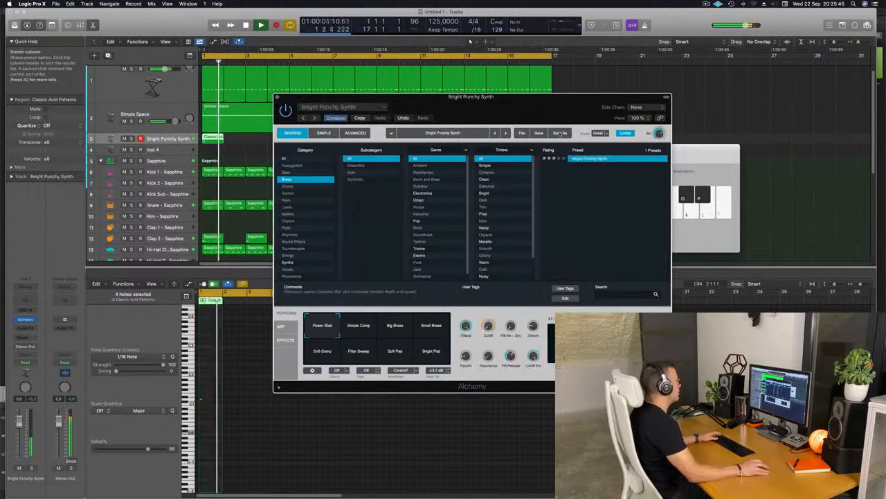
drag(550, 106, 497, 117)
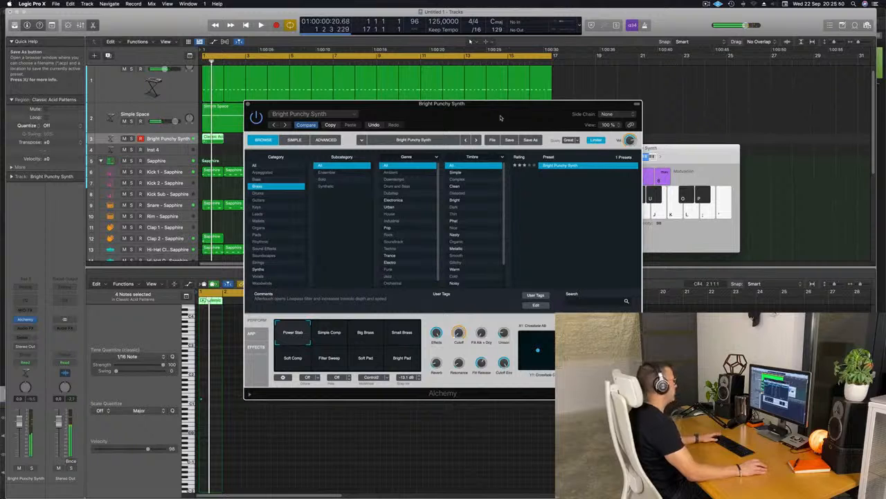
- Move the Alchemy window aside and raise the region's remaining note to a higher octave in the Piano Roll
double_click(214, 139)
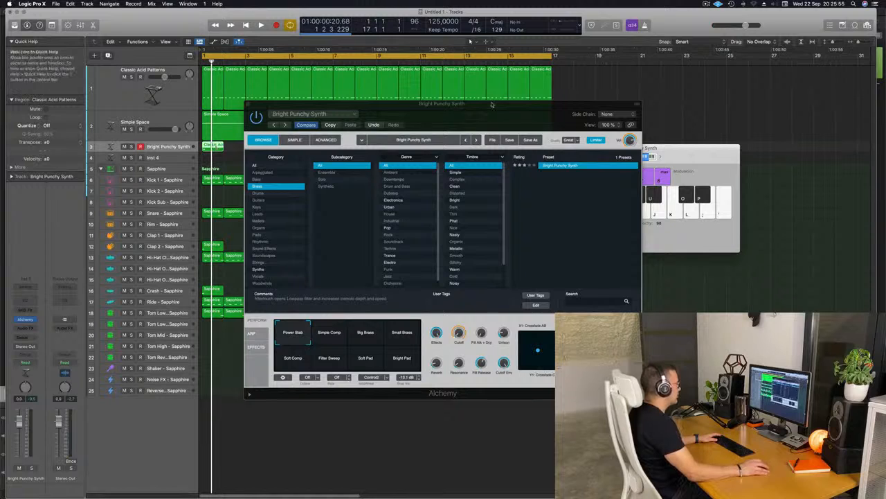
drag(471, 113, 610, 85)
key(p)
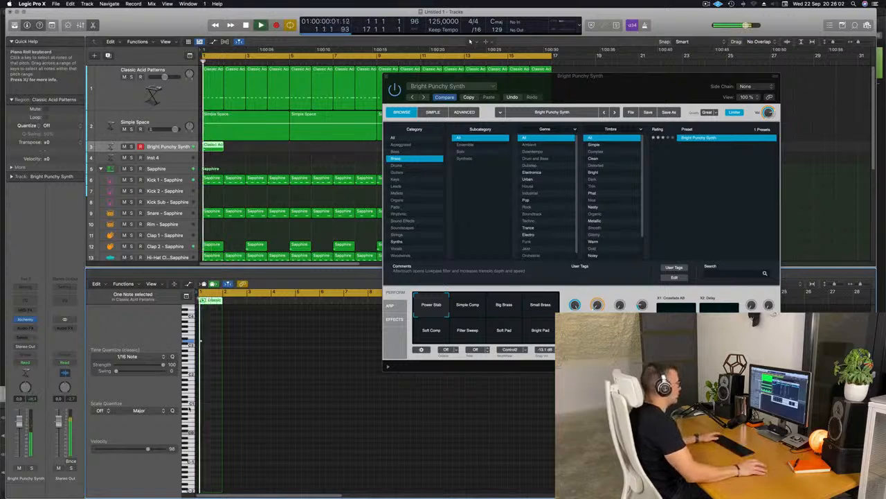
- Choose the Soft Pad snapshot after trying Small Brass, and set the Bright Punchy Synth channel volume to 0.7 dB
click(477, 309)
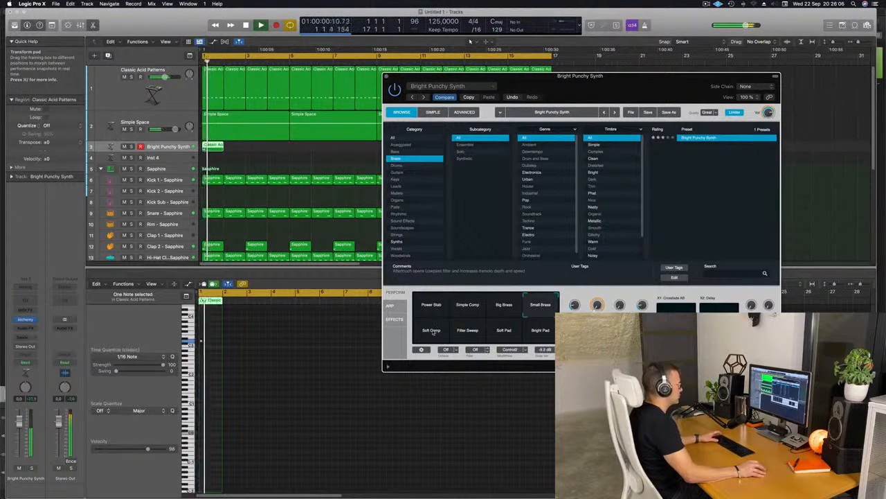
click(504, 330)
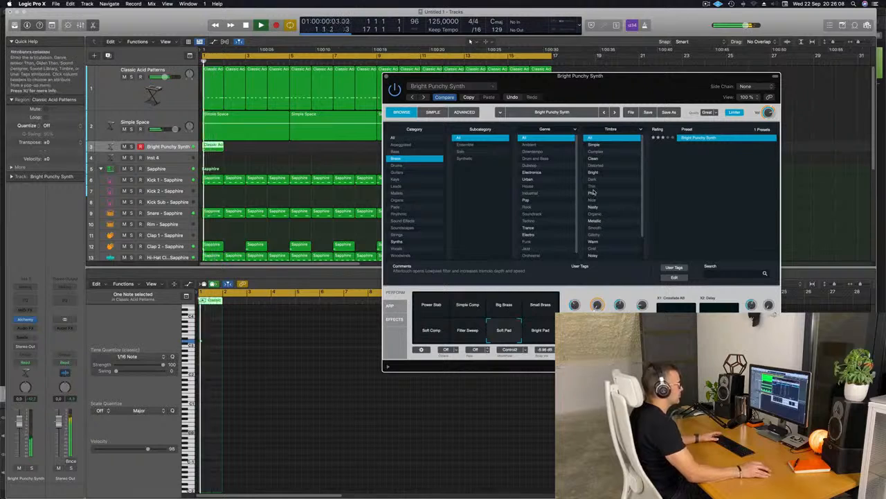
drag(649, 87, 653, 62)
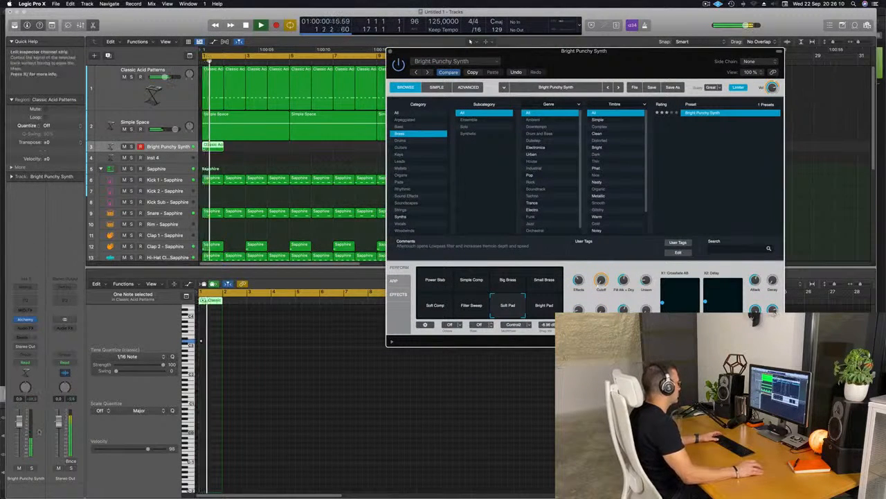
key(space)
key(space)
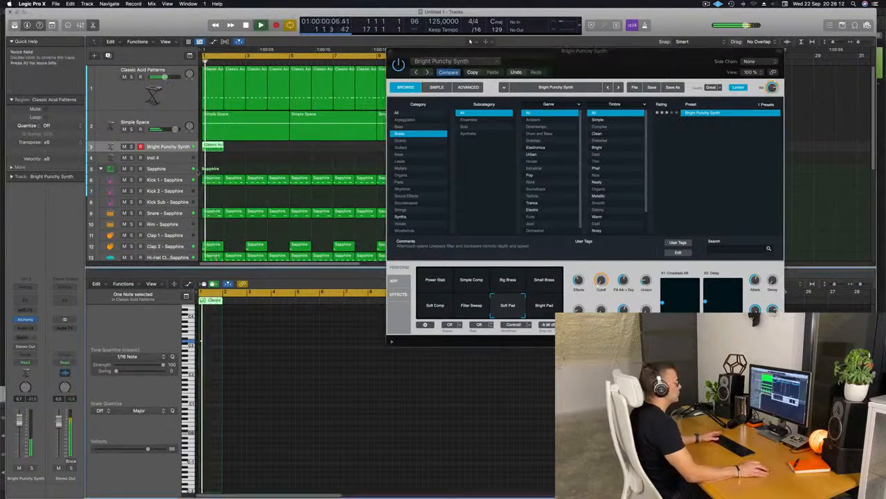
- Repeat the one-note Bright Punchy Synth region across all 16 bars and move the Musical Typing window aside
drag(678, 61, 647, 66)
key(space)
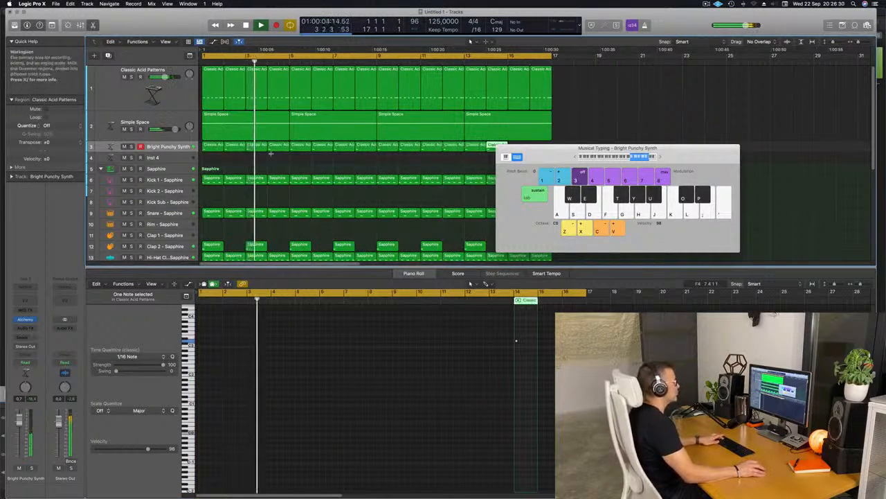
drag(710, 144, 861, 131)
scroll(375, 169, down, 3)
scroll(376, 169, down, 3)
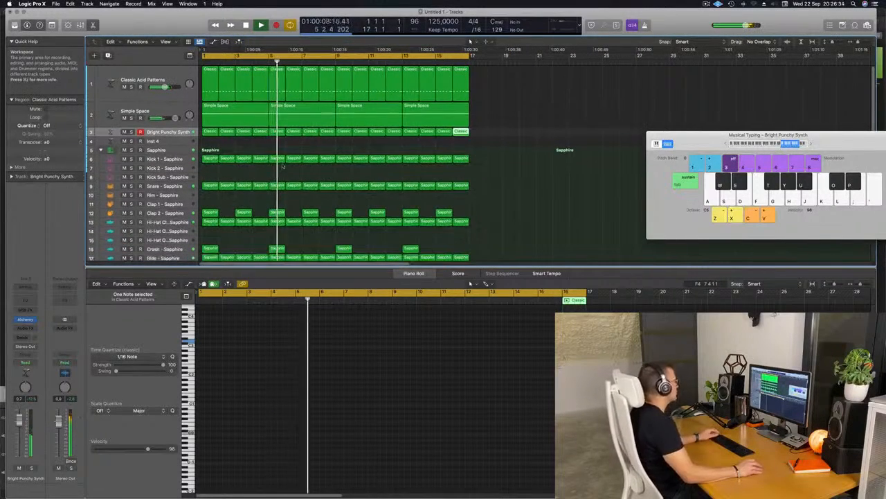
- Lower the Bright Punchy Synth channel volume to about -2.6 dB and close the Musical Typing window and the Piano Roll
click(169, 132)
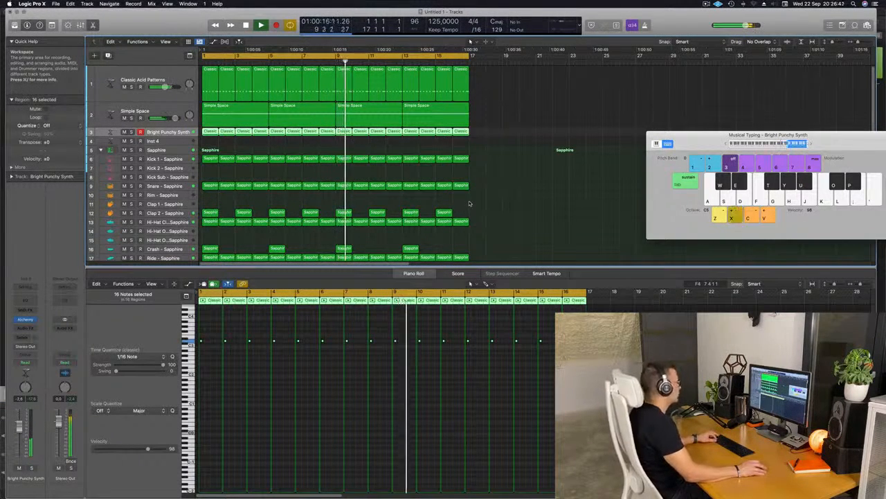
click(542, 191)
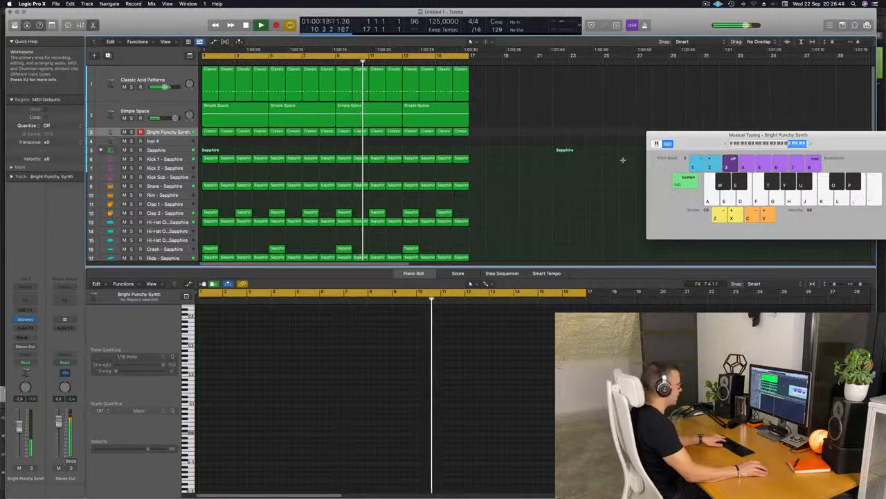
drag(691, 143, 548, 146)
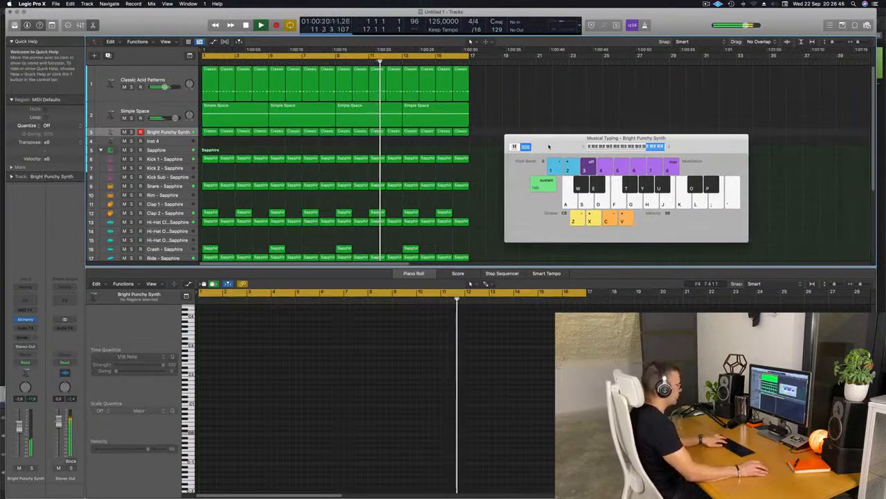
key(super+k)
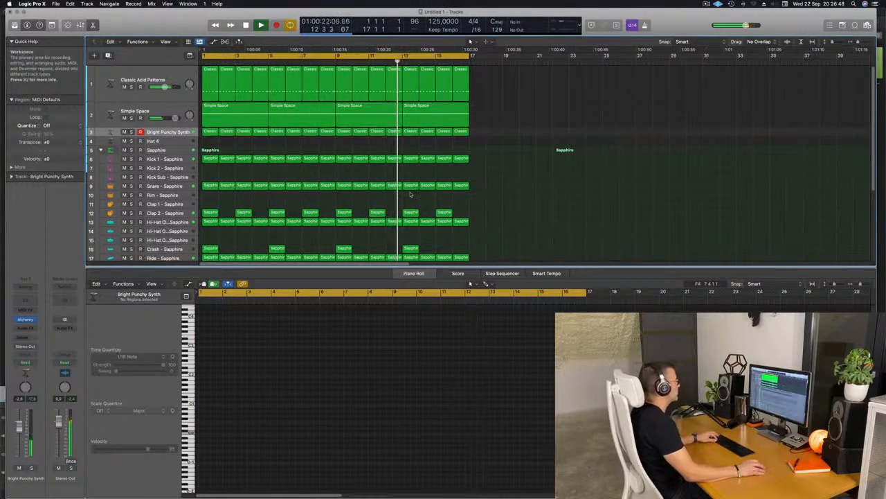
key(x)
key(x)
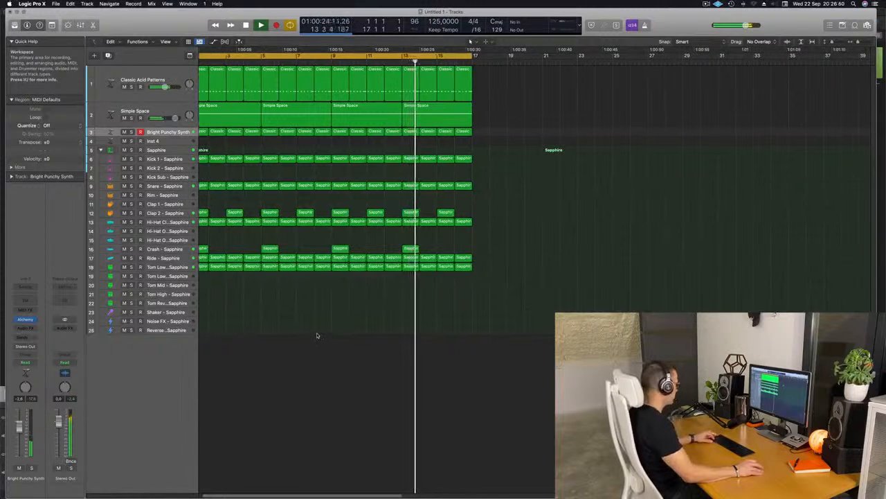
- Select all regions in the arrangement and name and color them by their tracks
key(super+Right)
key(super+a)
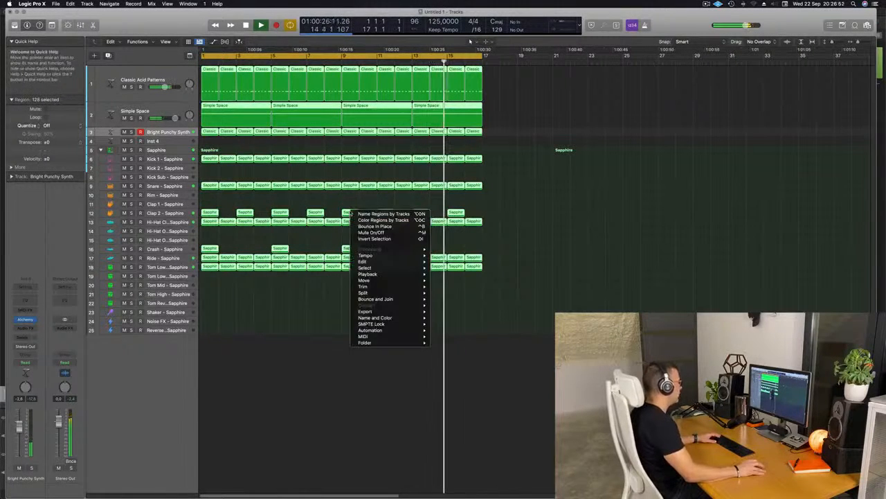
right_click(353, 213)
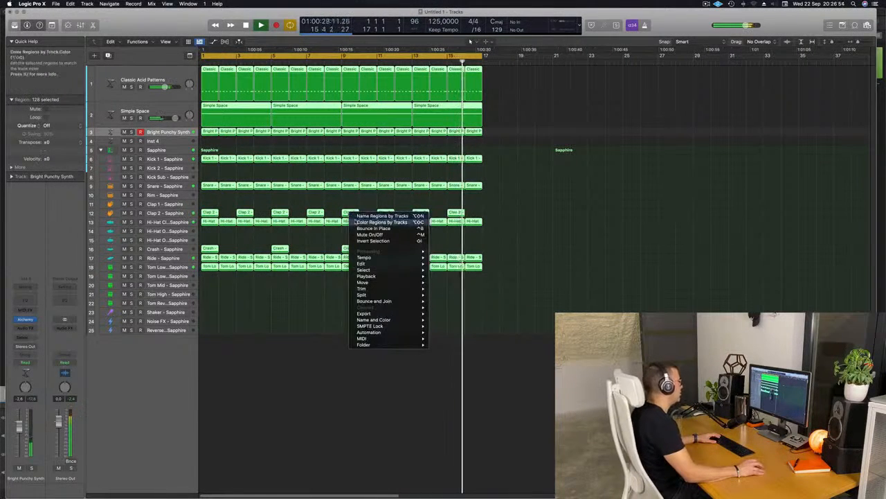
click(383, 220)
click(309, 240)
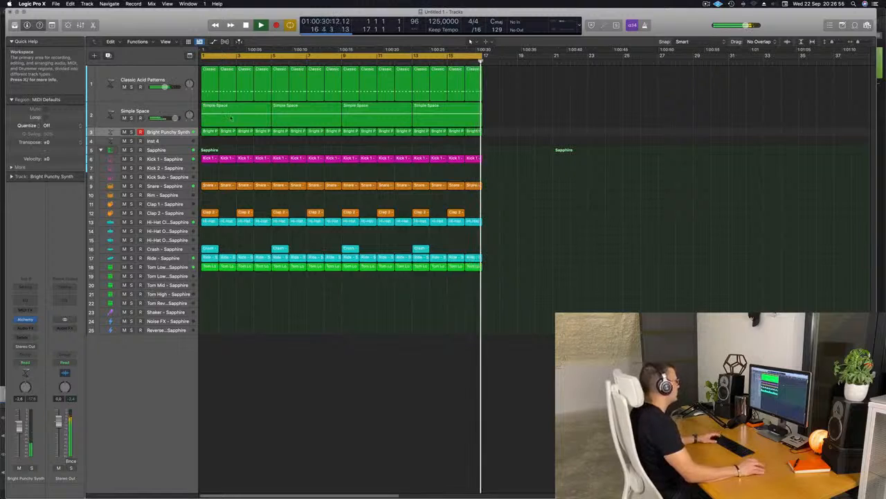
- Copy the first Kick 1 region onto the Shaker track at bar 1 and open it for note editing
key(super+Right)
scroll(283, 327, left, 1)
drag(206, 159, 209, 309)
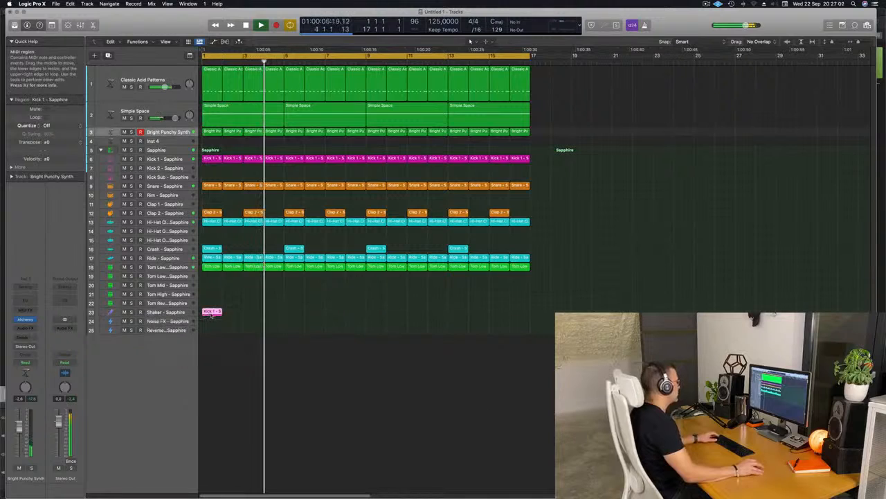
double_click(210, 309)
key(Return)
scroll(221, 433, up, 5)
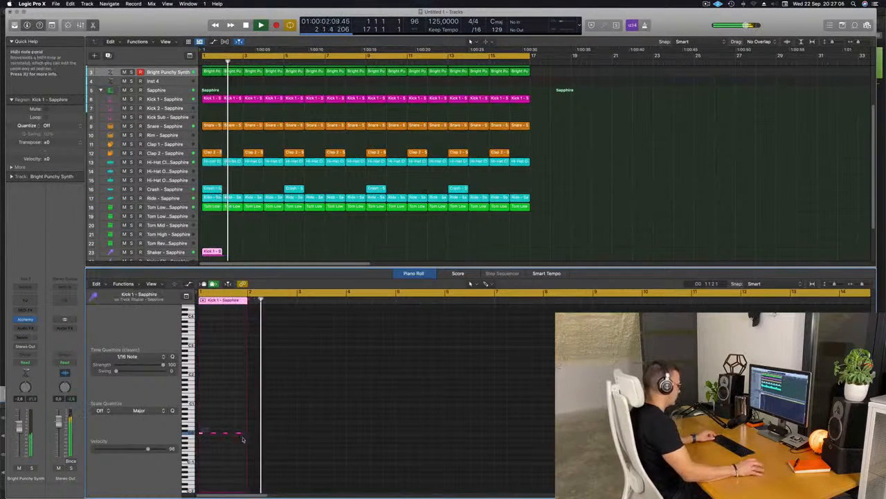
- Transpose the four notes in the copied shaker region up three octaves to C3
key(alt+shift+Up)
key(alt+shift+Up)
key(alt+shift+Up)
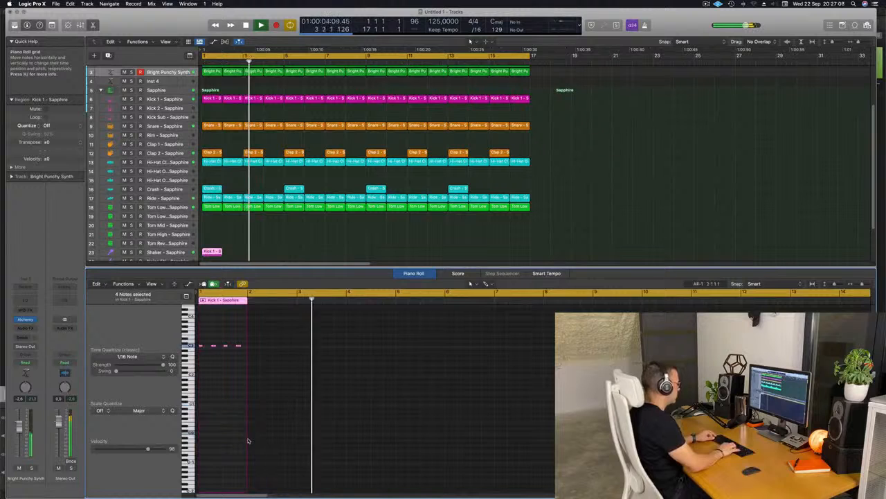
key(Return)
scroll(210, 388, up, 3)
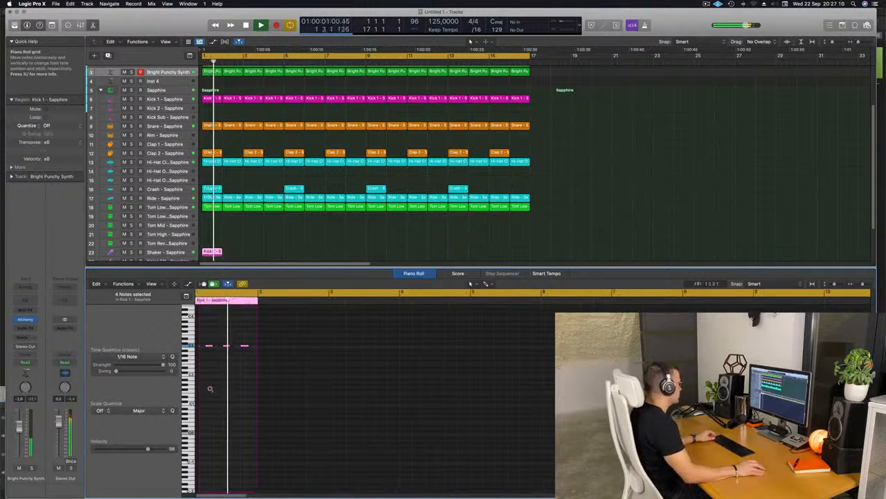
- Duplicate the four shaker notes within the bar to fill in extra hits between the beats
scroll(239, 388, left, 2)
key(space)
drag(206, 345, 207, 347)
key(space)
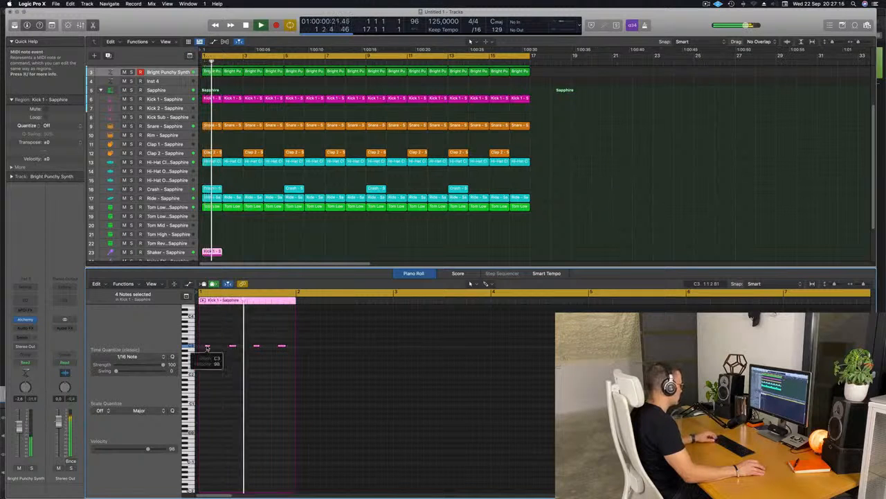
click(199, 350)
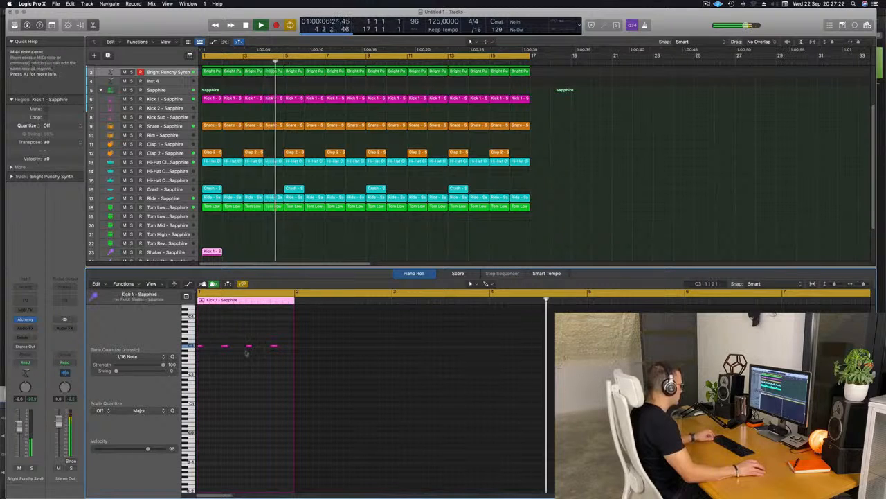
key(super+a)
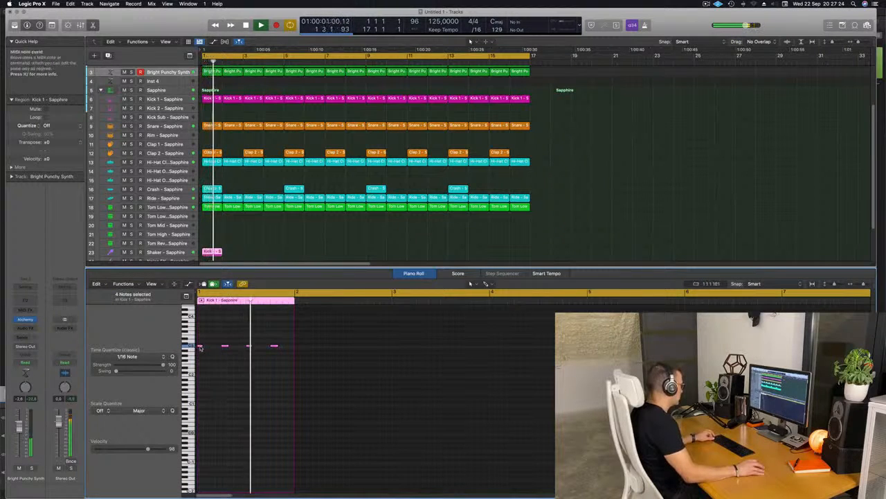
drag(199, 348, 216, 345)
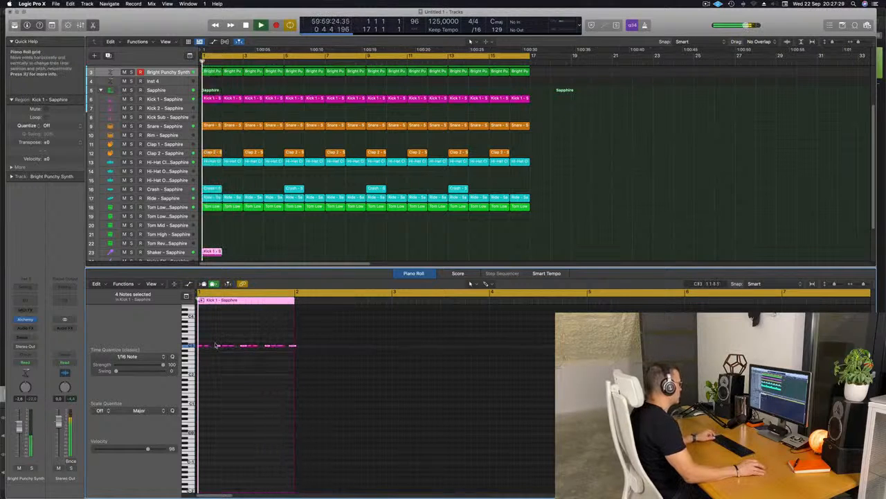
- Lower the Shaker channel volume and repeat the shaker region across all 16 bars
click(182, 252)
click(231, 376)
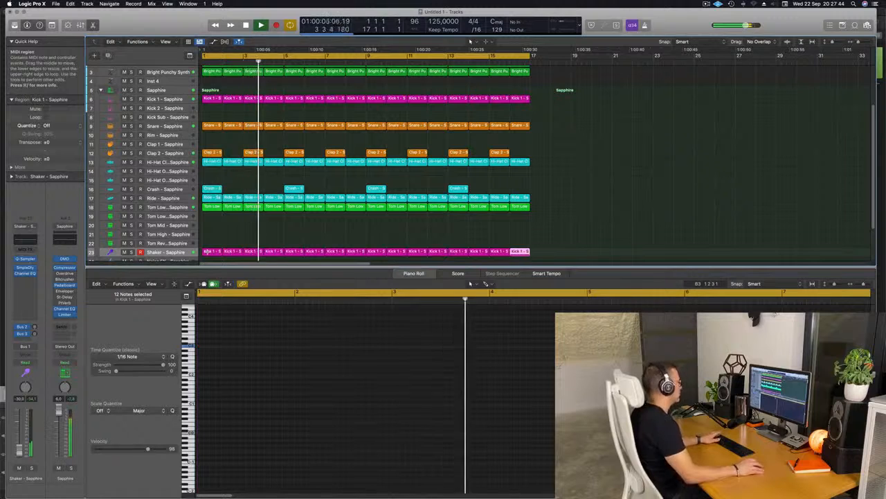
- Copy the first Tom Low region to the Tom Mid track and raise its note two octaves
click(211, 207)
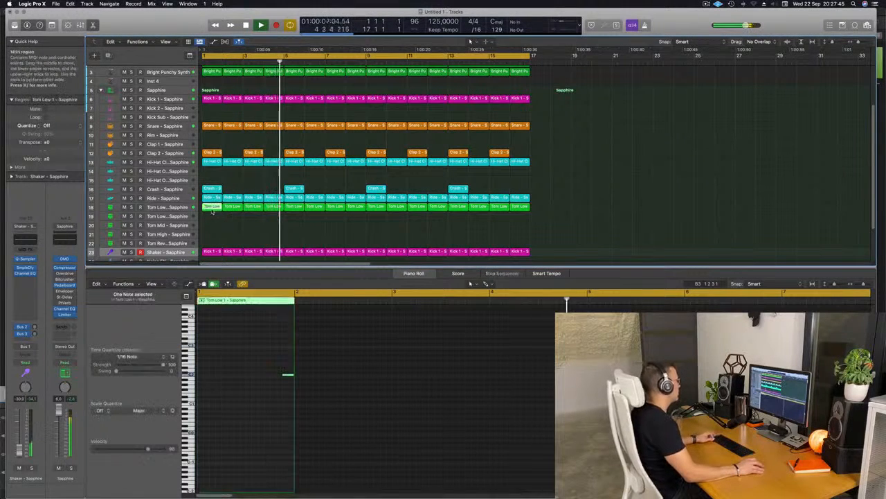
drag(212, 207, 212, 226)
drag(268, 354, 334, 417)
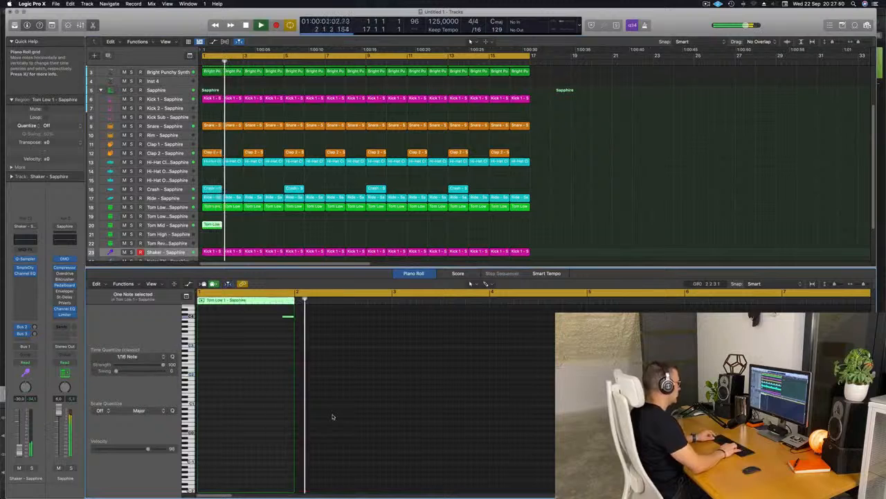
key(alt+Up)
key(alt+Up)
- Move the Tom Mid note earlier to just before the third beat and shorten it to a sixteenth
key(alt+Left)
key(alt+Left)
key(alt+Left)
key(alt+Left)
key(alt+Left)
key(alt+Left)
key(space)
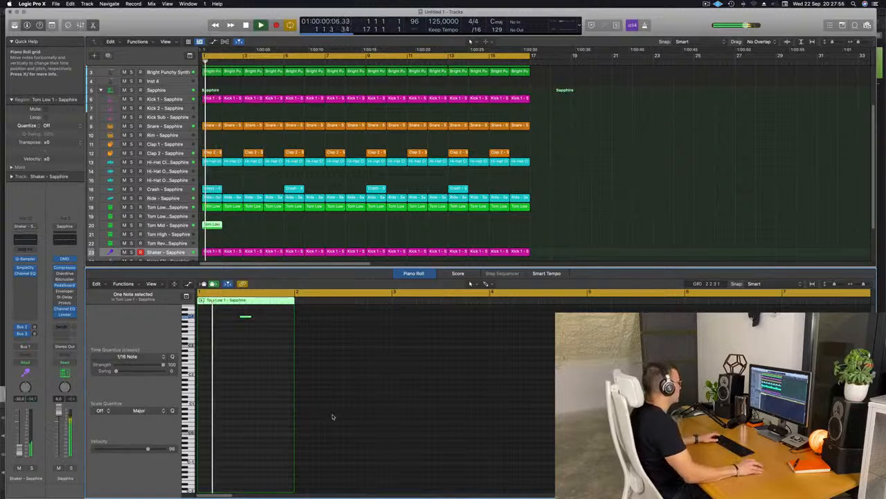
drag(251, 315, 244, 316)
key(space)
key(space)
- Select the Tom Mid track and lower its channel volume during playback
click(174, 225)
key(space)
key(space)
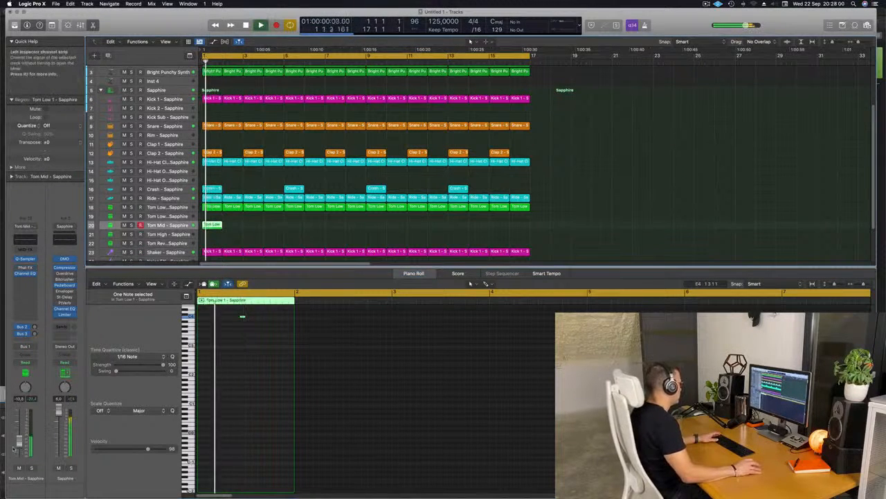
key(space)
- Repeat the one-bar Tom Mid region until it fills all 16 bars
key(super+r)
key(super+r)
key(super+r)
key(super+r)
key(super+r)
key(super+r)
key(super+r)
key(super+r)
key(super+r)
key(super+r)
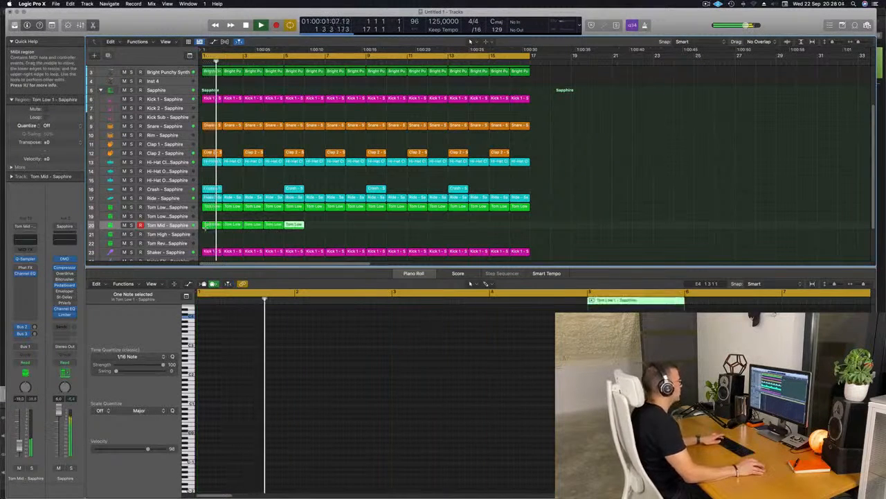
key(super+r)
key(super+r)
key(super+r)
key(super+r)
key(super+r)
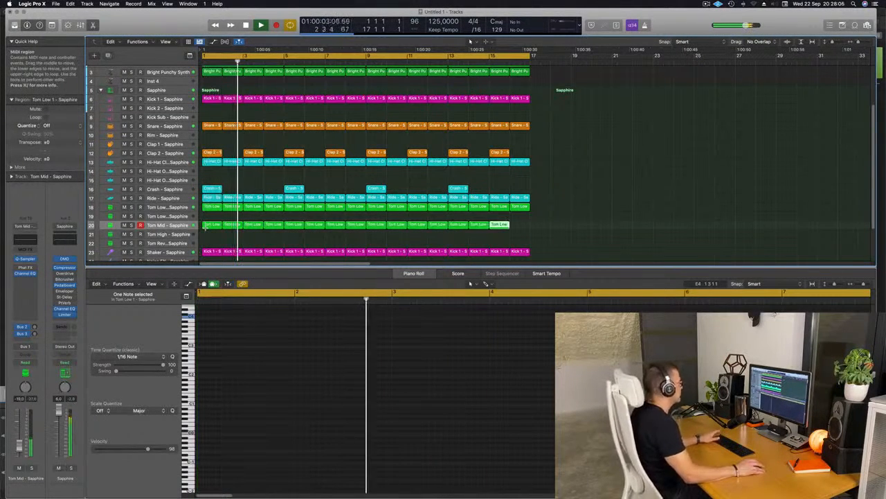
- Set the Tom Mid channel volume to -24.0 dB, deselect the regions and close the Piano Roll
click(181, 226)
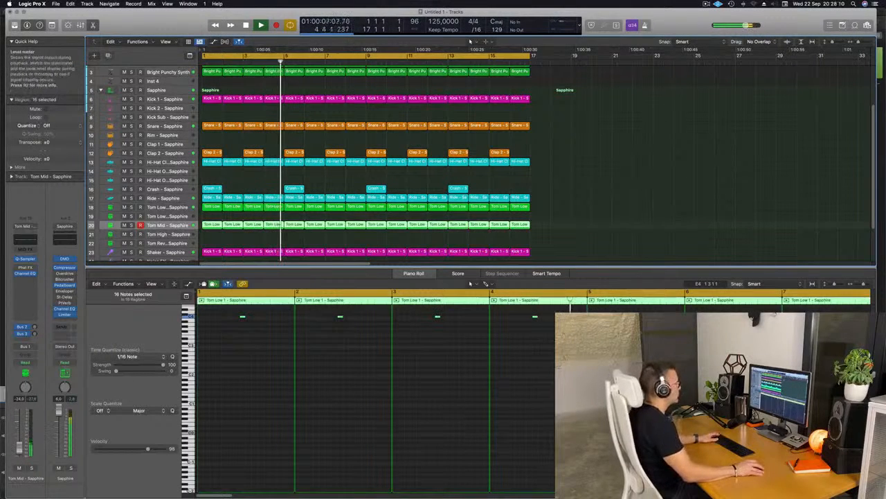
click(582, 161)
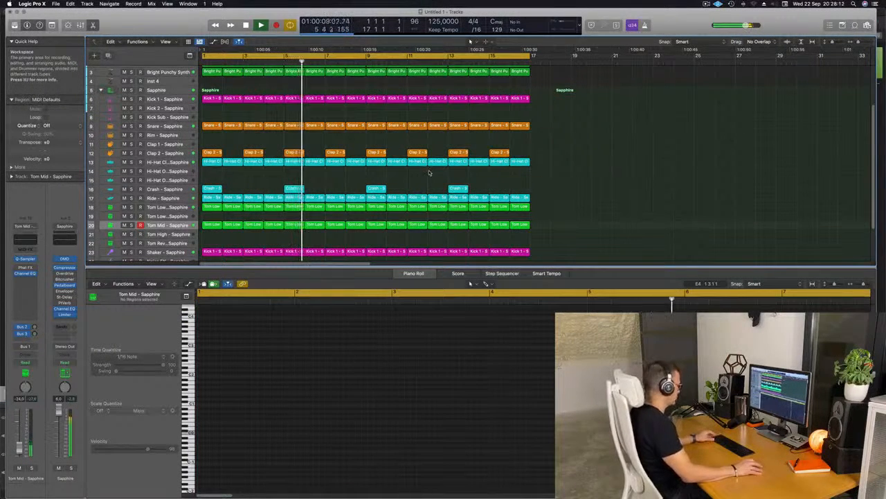
scroll(432, 171, down, 2)
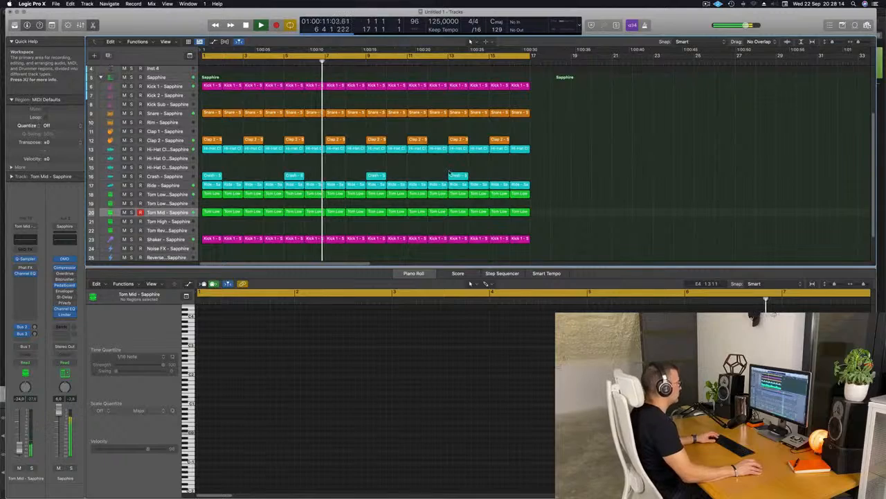
key(x)
key(x)
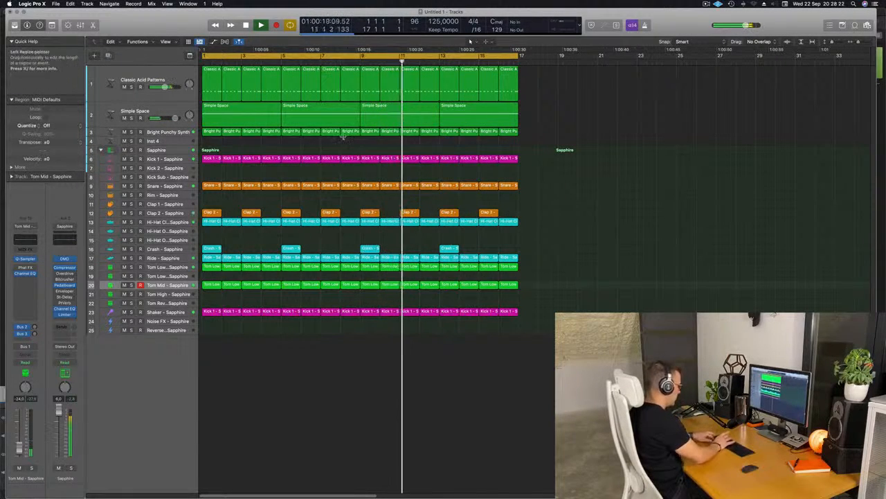
- Select all regions in the arrangement and repeat them once to extend the track to 32 bars
key(super+a)
key(super+r)
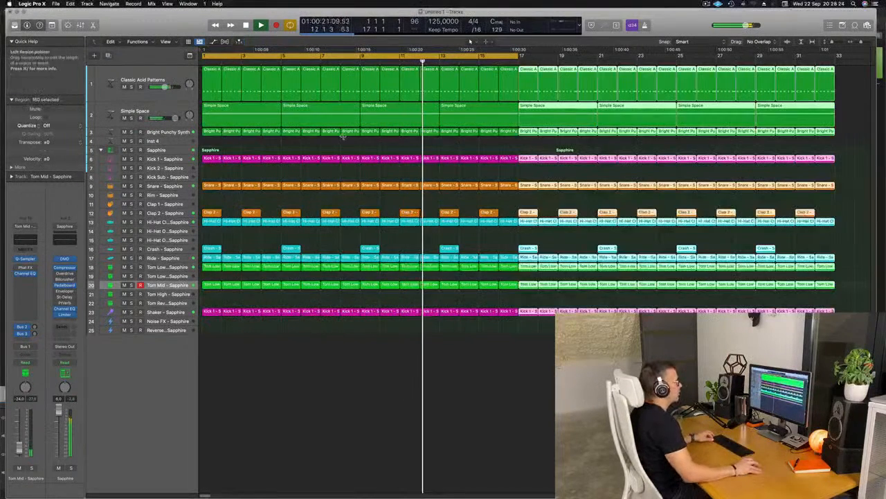
scroll(362, 153, left, 10)
scroll(364, 144, right, 2)
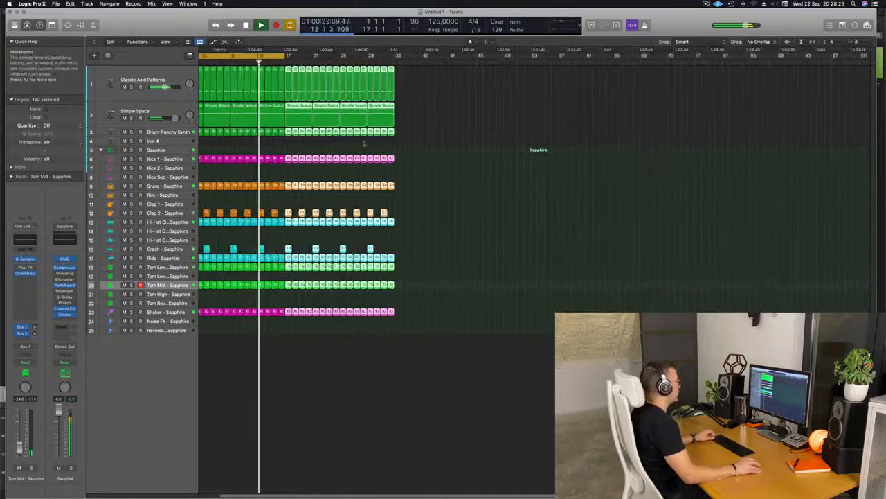
scroll(488, 153, left, 3)
- Deselect the regions and extend the cycle range to bar 33
click(514, 124)
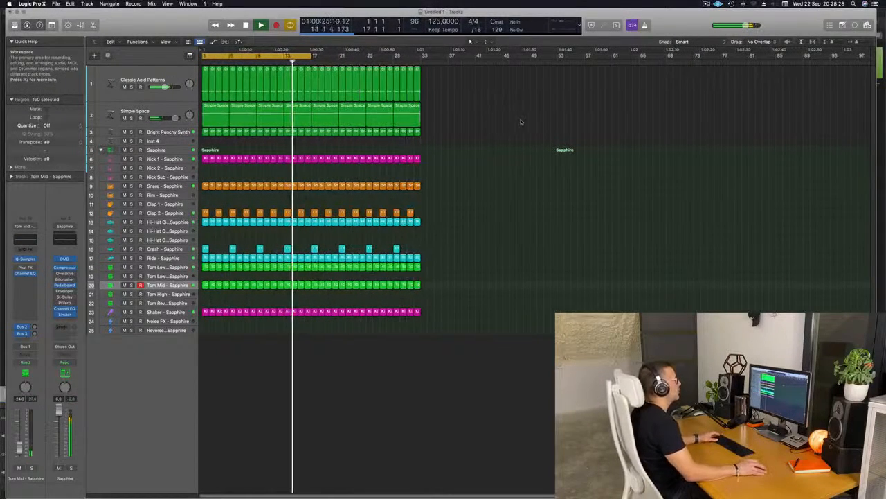
click(706, 4)
click(515, 101)
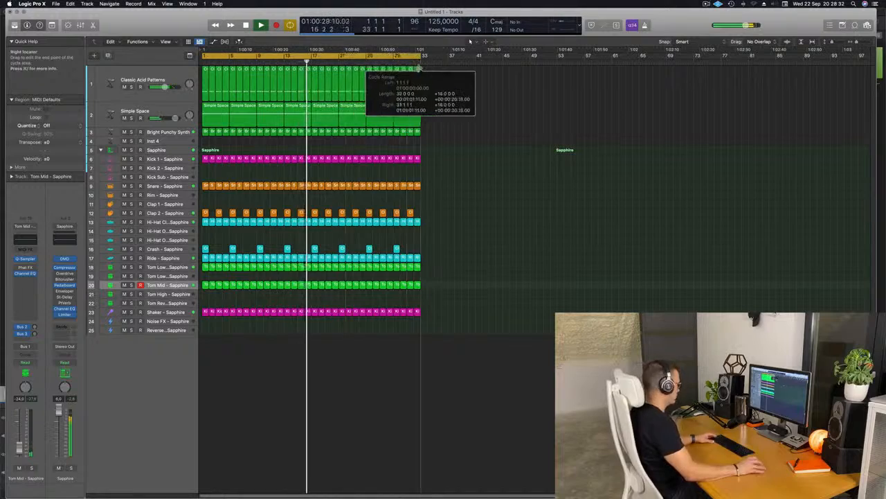
- Repeat the entire 32-bar arrangement once to reach 64 bars
key(super+a)
key(super+r)
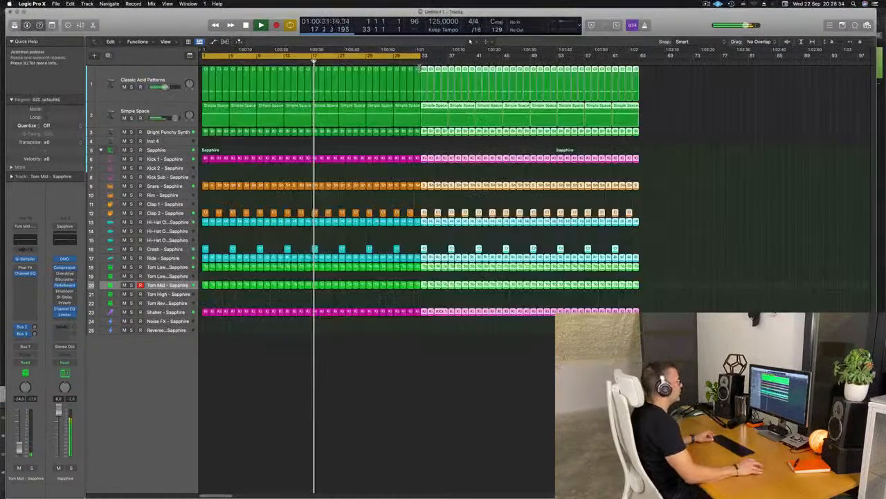
scroll(434, 53, left, 3)
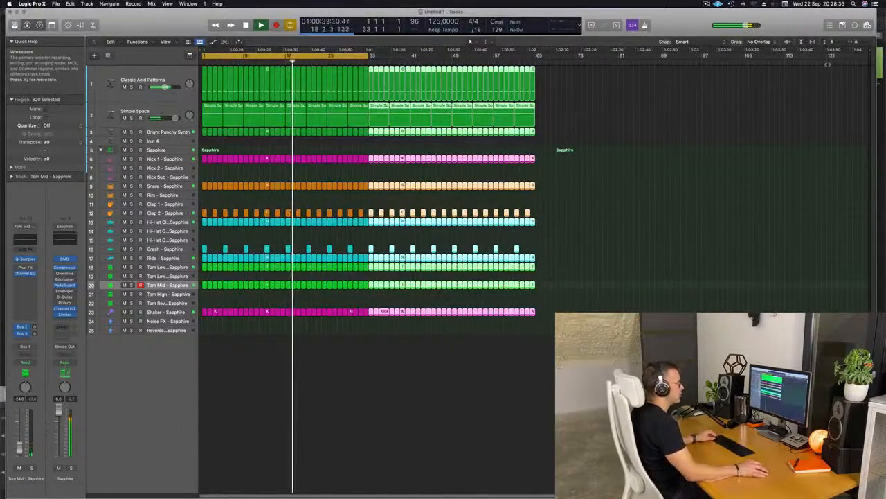
- Pull the project end back to bar 66 and extend the cycle range to bar 65
click(864, 52)
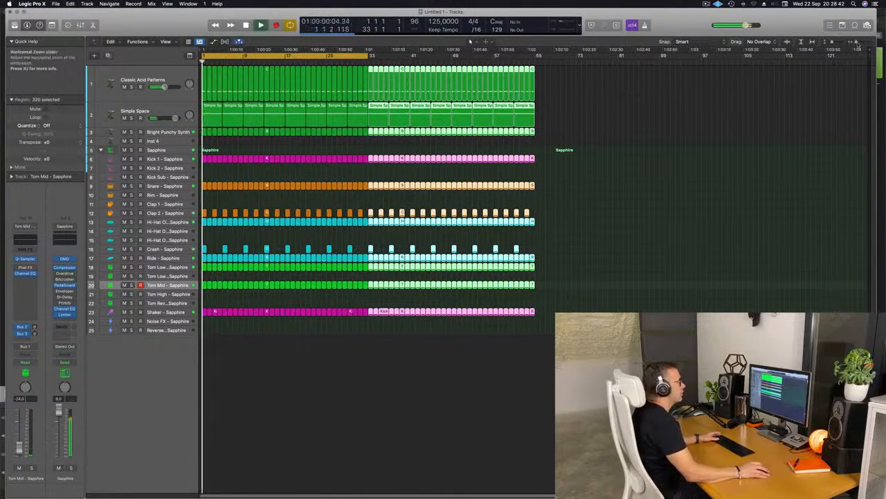
mouse_move(869, 50)
mouse_down()
mouse_move(835, 66)
mouse_move(540, 97)
mouse_up()
key(space)
drag(368, 55, 496, 60)
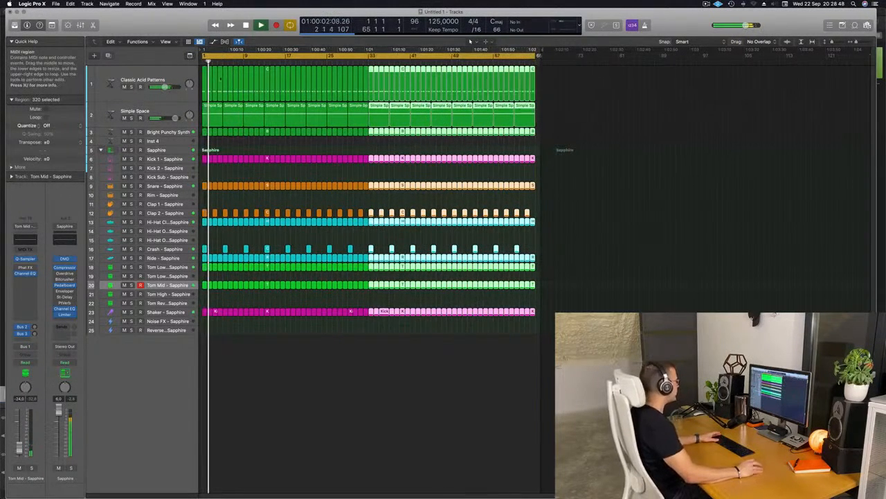
- Duplicate the Classic Acid Patterns track and copy its first region onto the new track
click(169, 78)
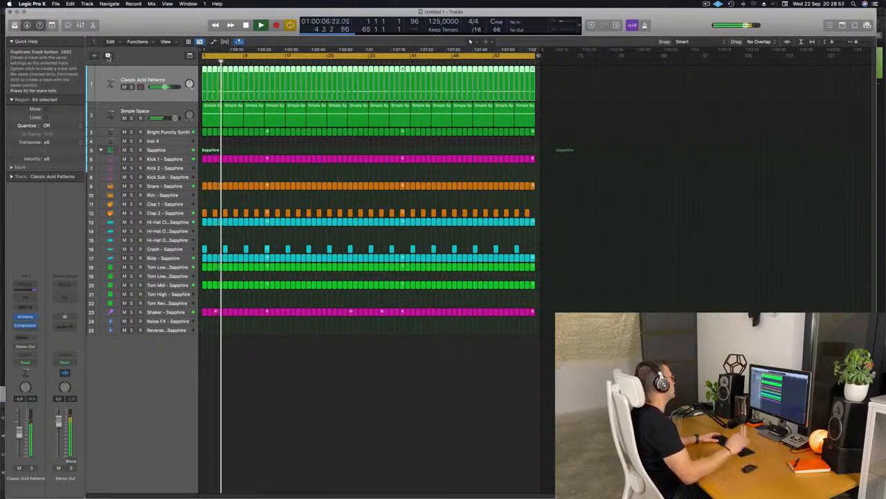
key(super+d)
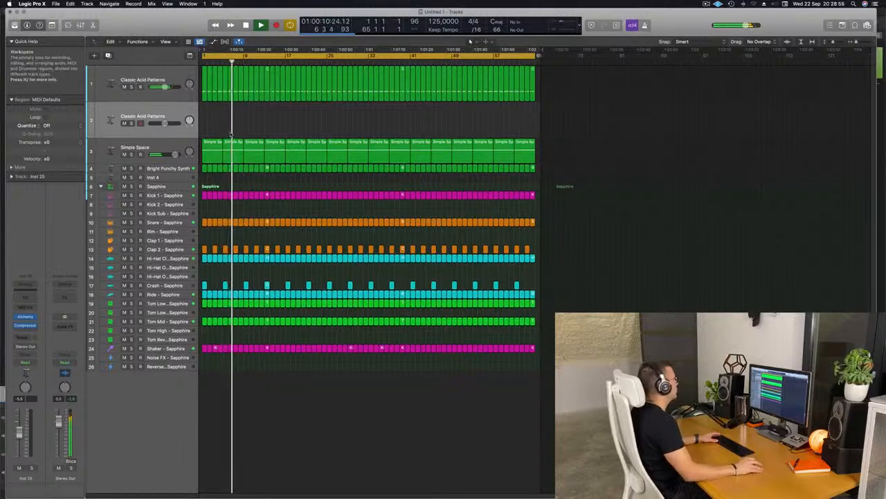
drag(205, 97, 203, 114)
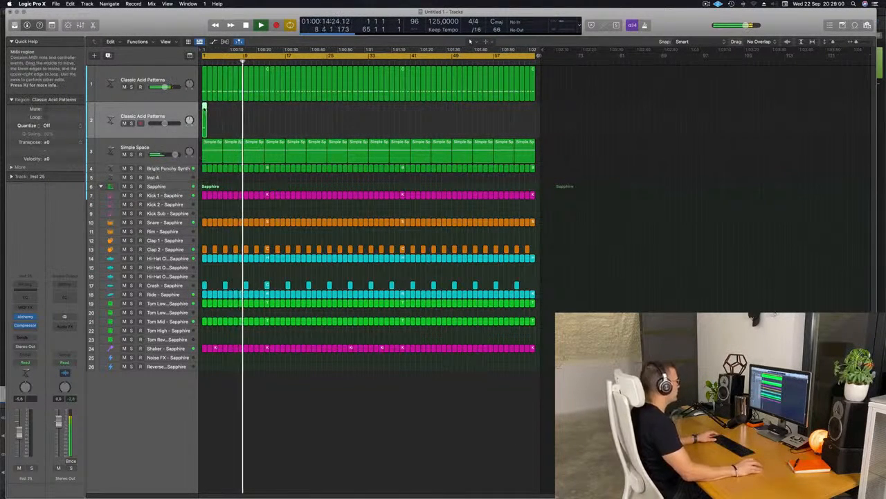
- Reduce the copied acid region to its last long note, raised one octave and moved to just before the third beat
double_click(204, 109)
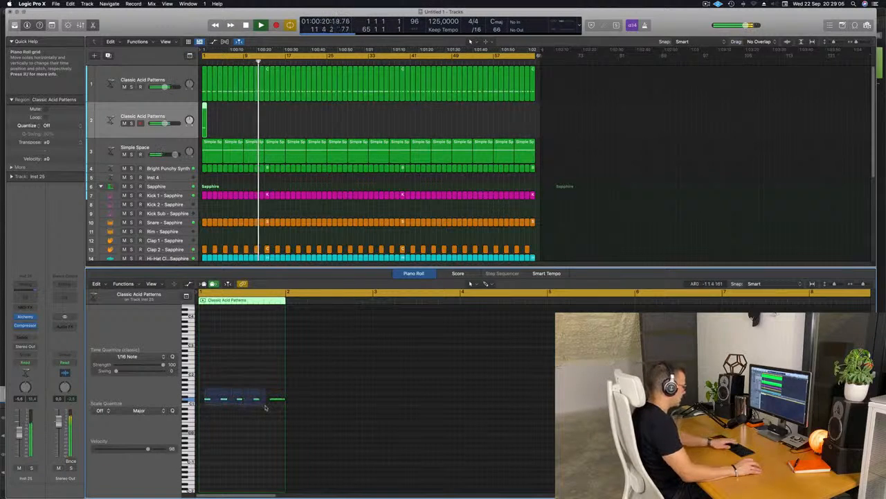
drag(261, 401, 249, 402)
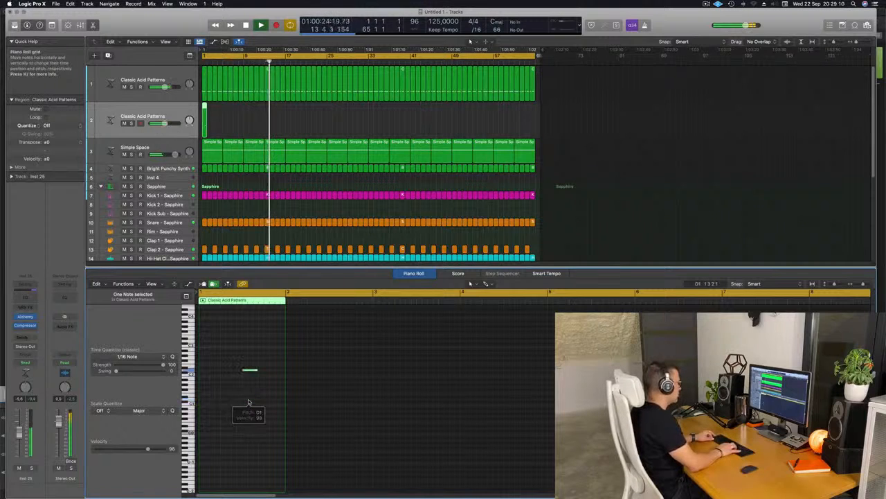
key(space)
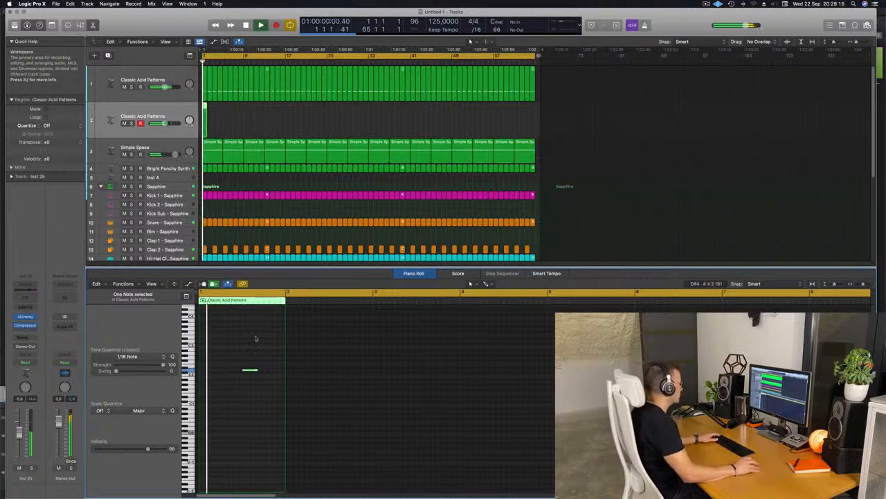
- Lengthen the remaining acid note slightly and repeat its region across all 64 bars
click(268, 370)
drag(257, 370, 262, 370)
key(space)
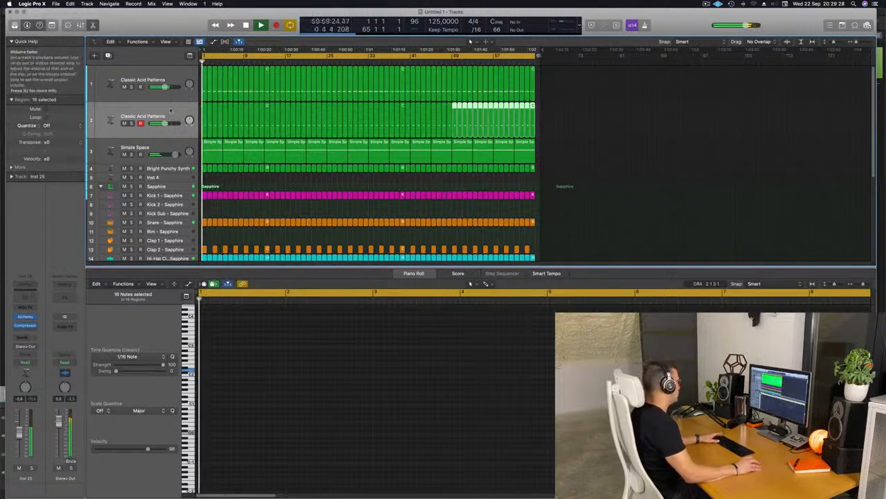
- Change the arpeggiator pattern in Alchemy for the second Classic Acid Patterns track and raise the track's volume to about -4.2 dB
click(25, 317)
drag(578, 98, 610, 73)
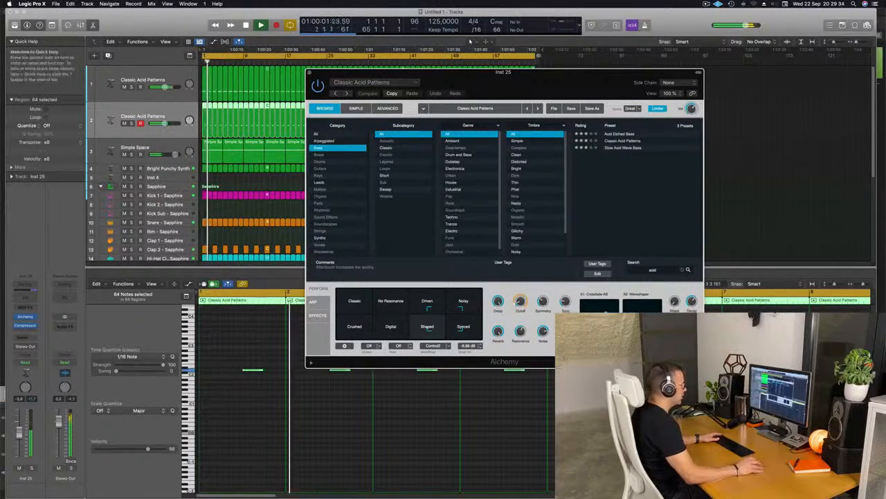
click(319, 303)
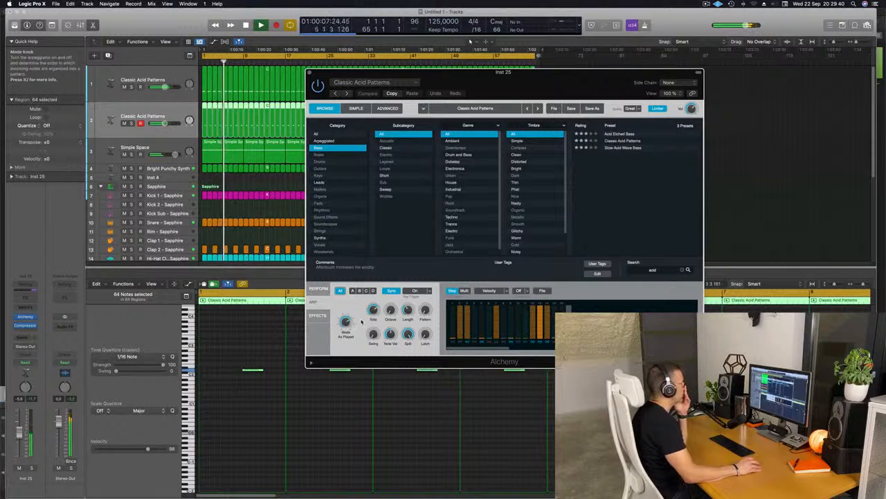
drag(425, 309, 426, 305)
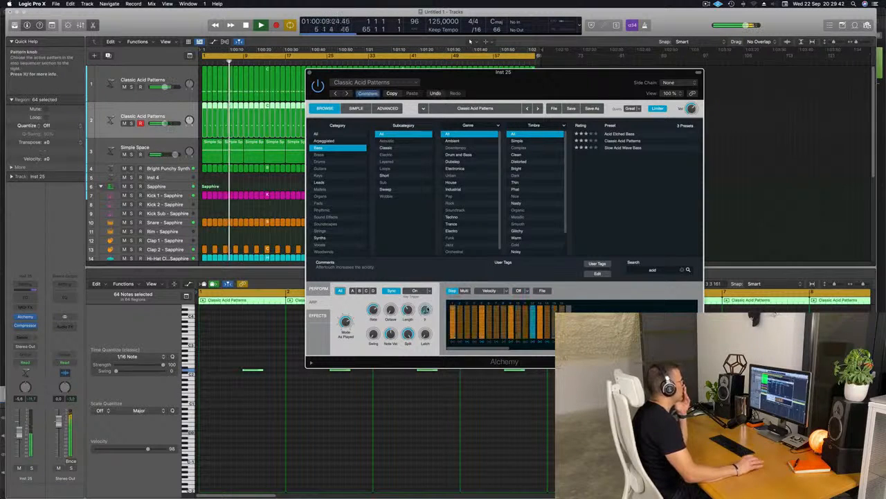
click(19, 434)
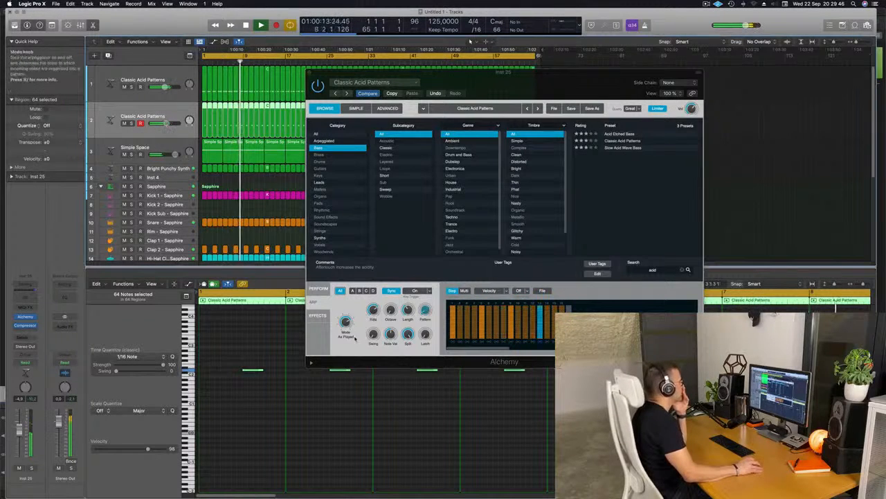
click(425, 309)
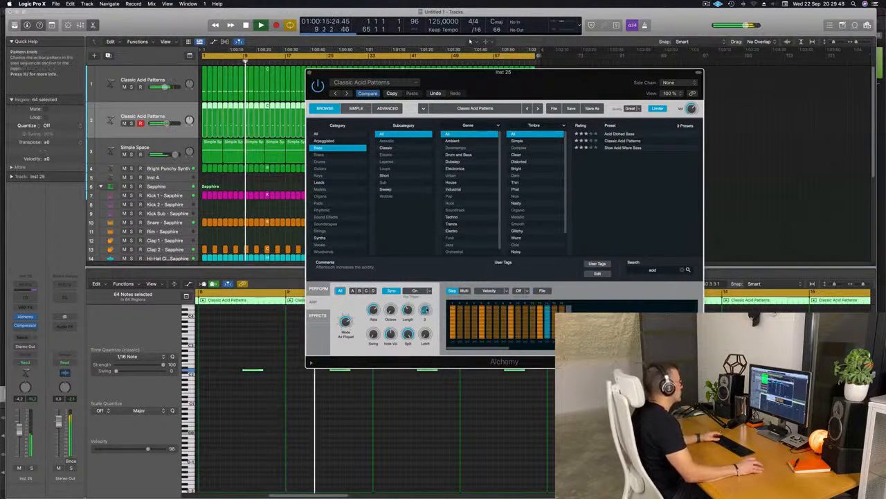
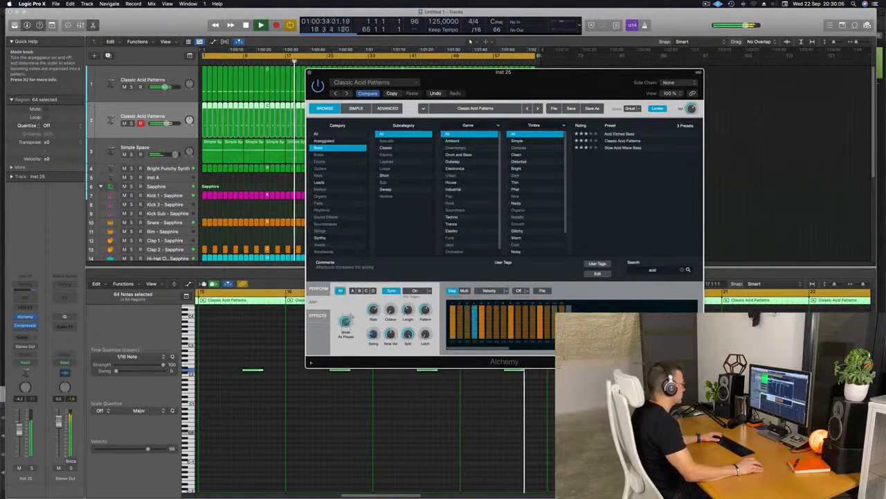
- Adjust the Cutoff in the performance controls of the second acid track's Alchemy instrument
drag(592, 81, 622, 30)
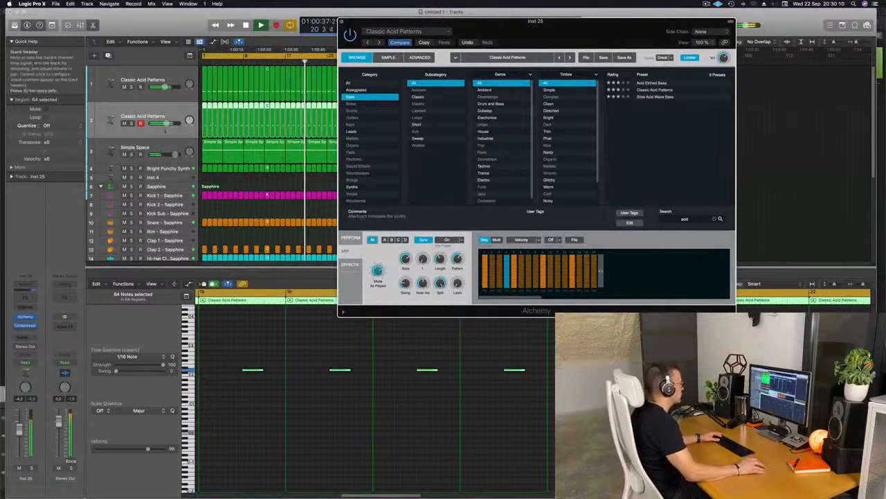
click(350, 238)
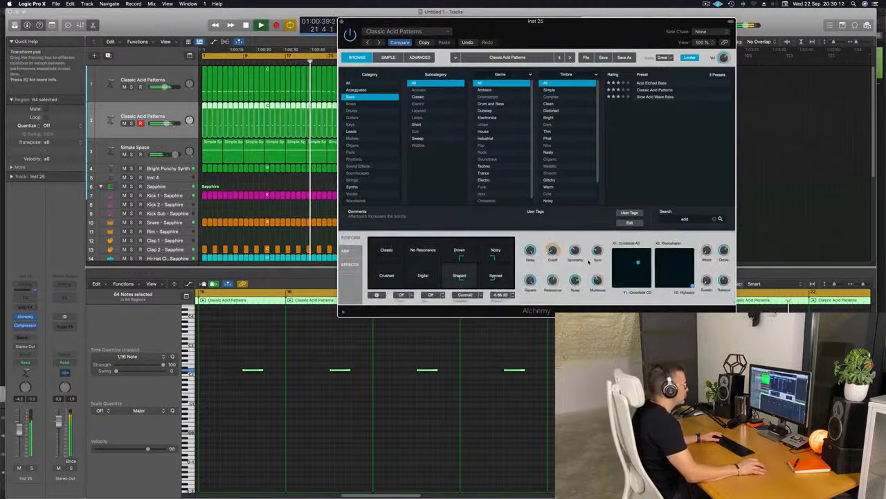
drag(552, 249, 552, 239)
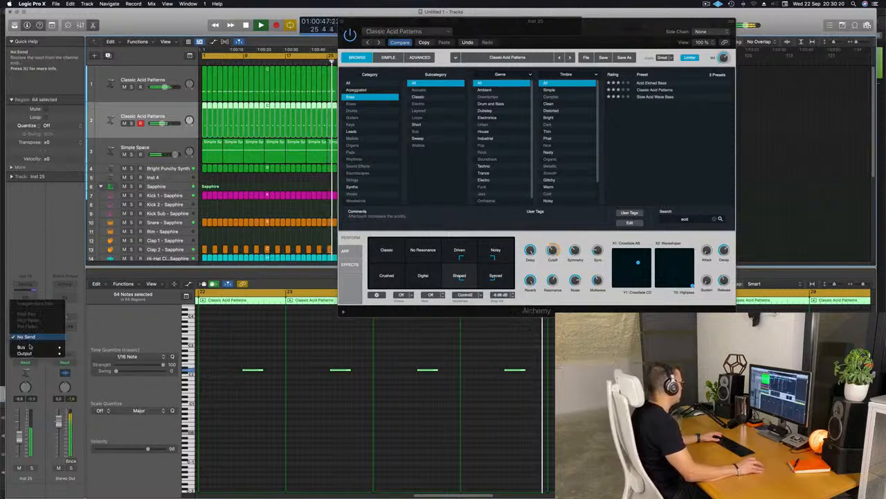
- Send the second acid track to Bus 4 and insert a stereo SilverVerb reverb on the resulting aux channel
click(25, 338)
mouse_move(22, 347)
click(86, 270)
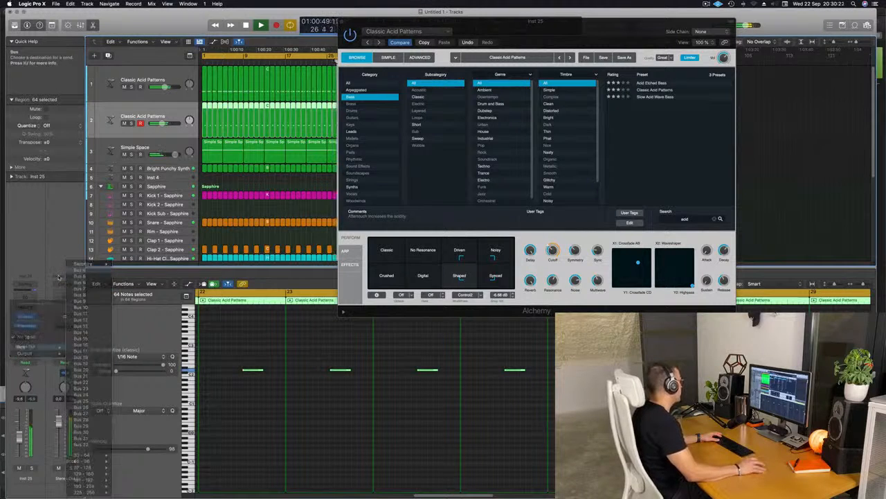
click(66, 323)
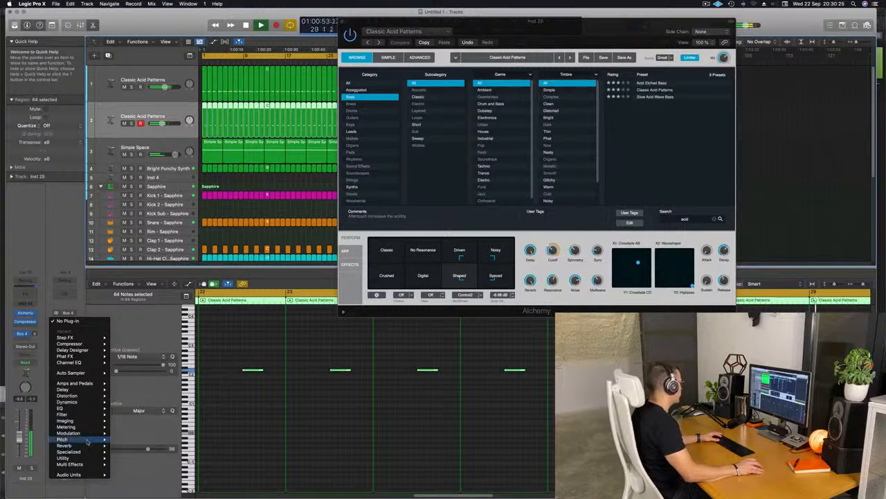
mouse_move(88, 448)
mouse_move(142, 461)
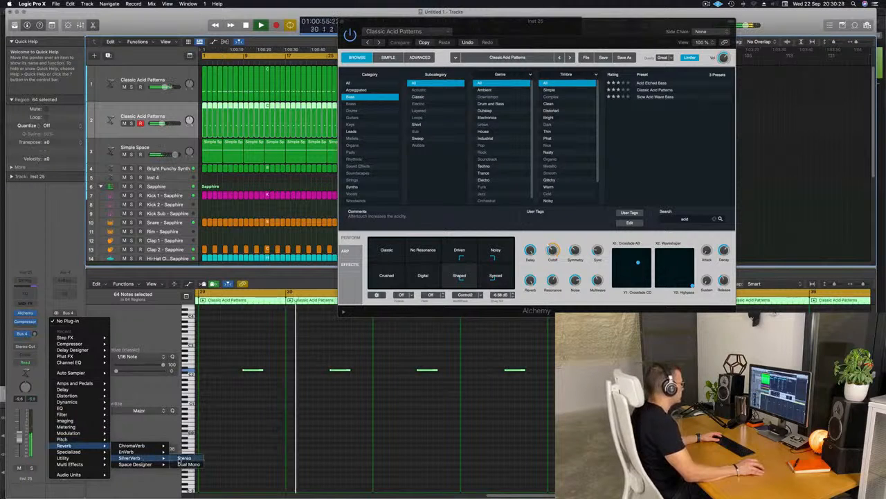
click(184, 458)
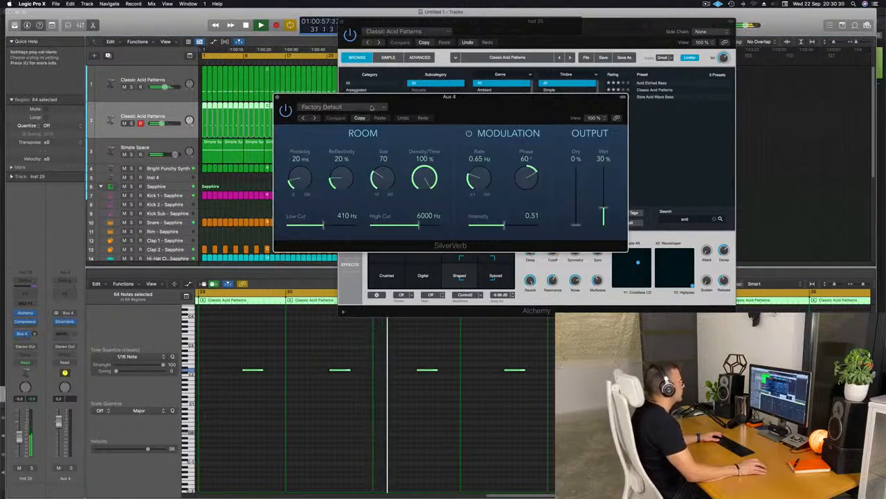
- Load the grandiose SilverVerb preset with Wet at 100% and raise the acid track's send level to Bus 4
click(372, 109)
click(326, 241)
drag(599, 175, 600, 164)
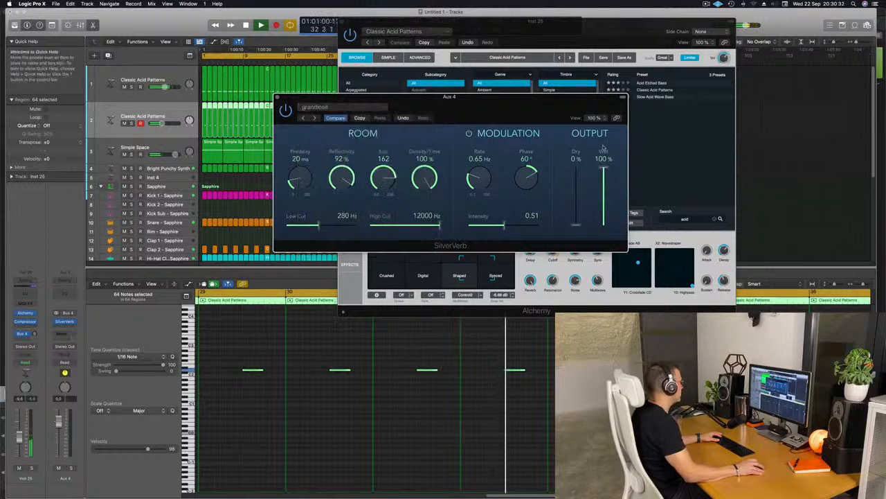
click(32, 334)
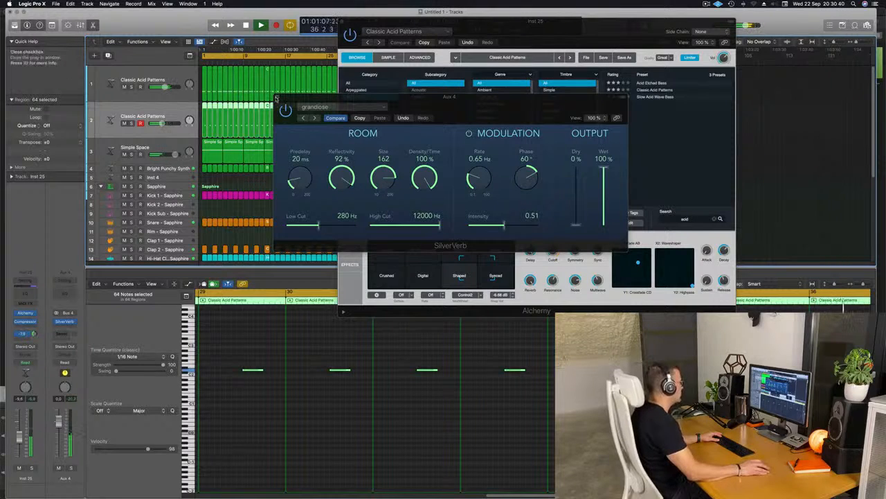
click(278, 99)
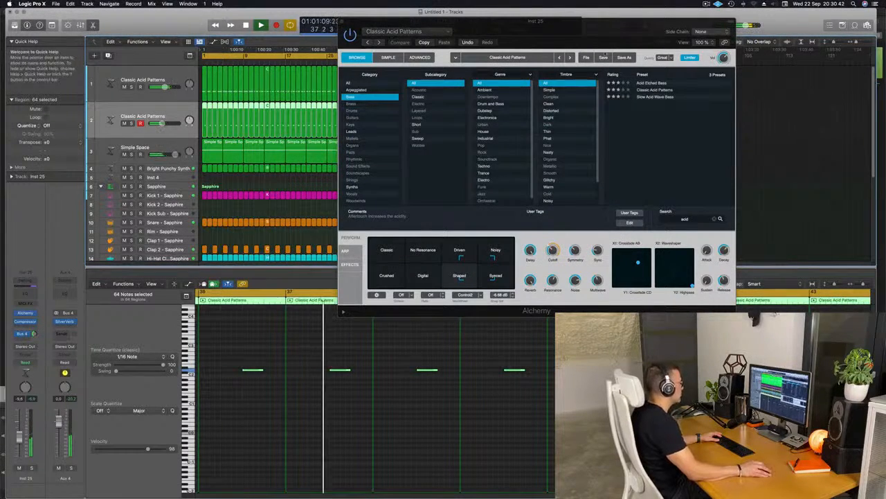
- Insert a stereo Compressor after SilverVerb on Aux 4 and side-chain it to Kick 1 - Sapphire (Inst 5)
drag(556, 45, 750, 73)
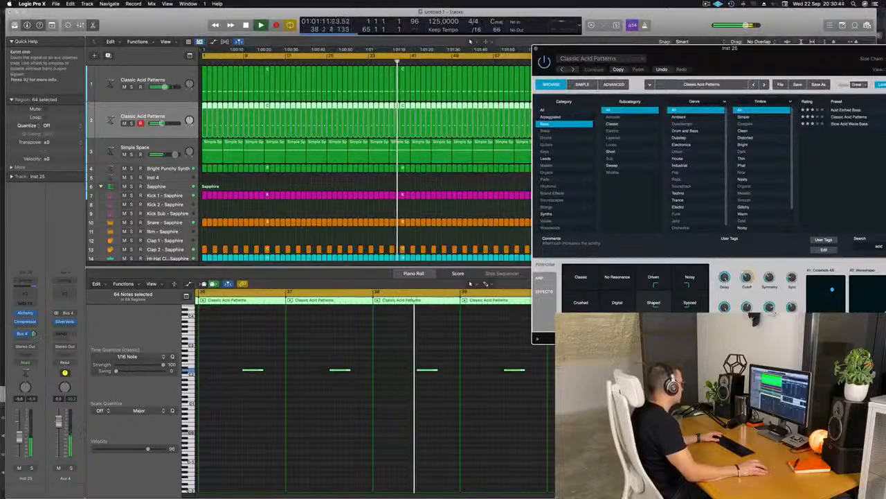
click(70, 330)
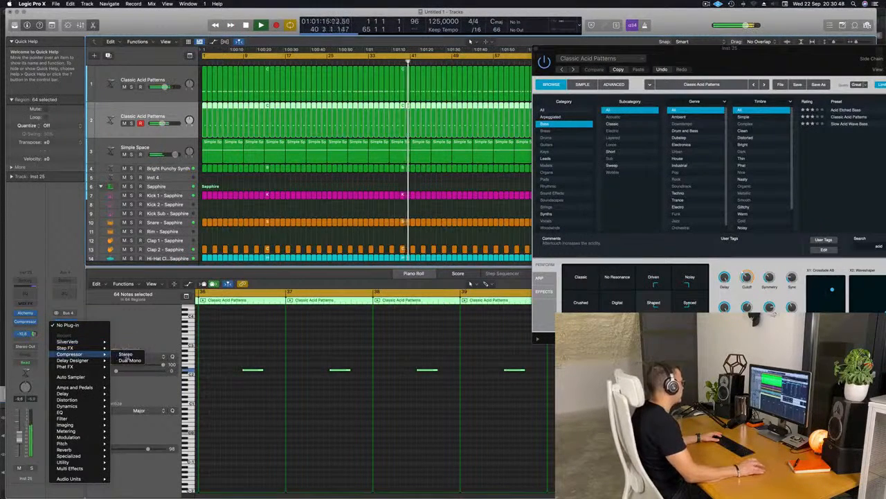
click(125, 355)
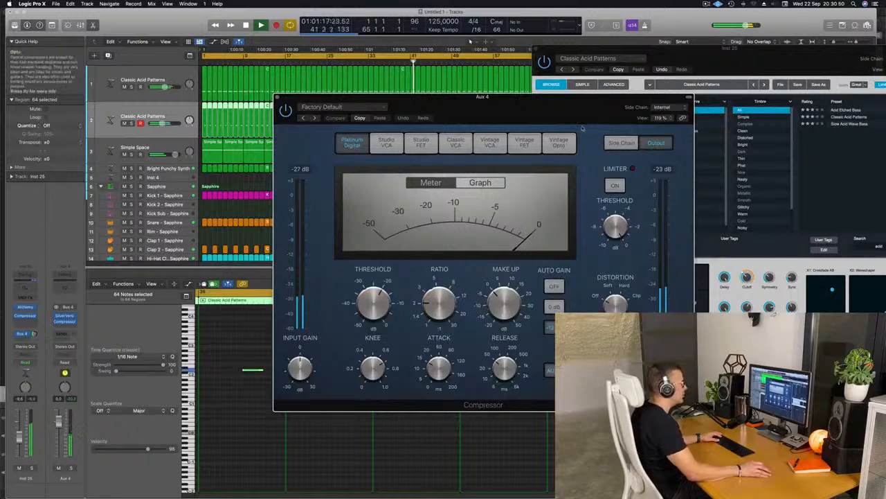
click(663, 107)
mouse_move(674, 125)
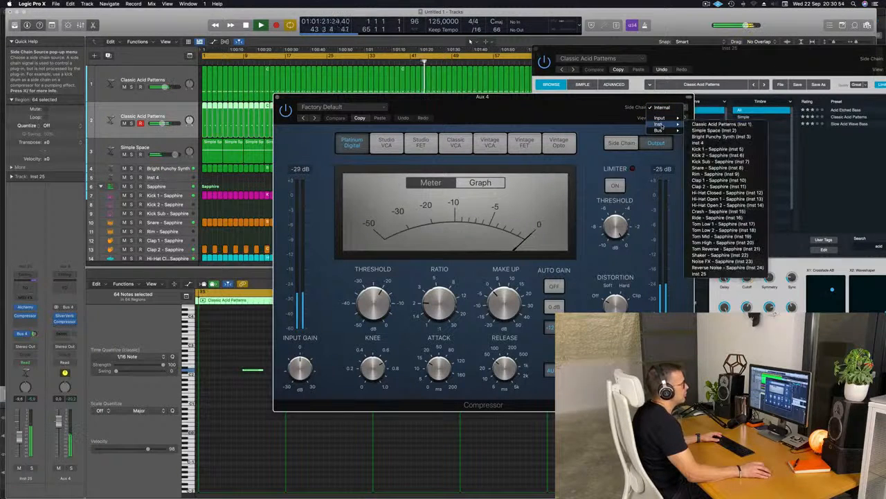
click(723, 152)
- Set the reverb compressor's threshold to -21 dB, raise its ratio, and close it with playback restarted from bar 1
mouse_move(452, 370)
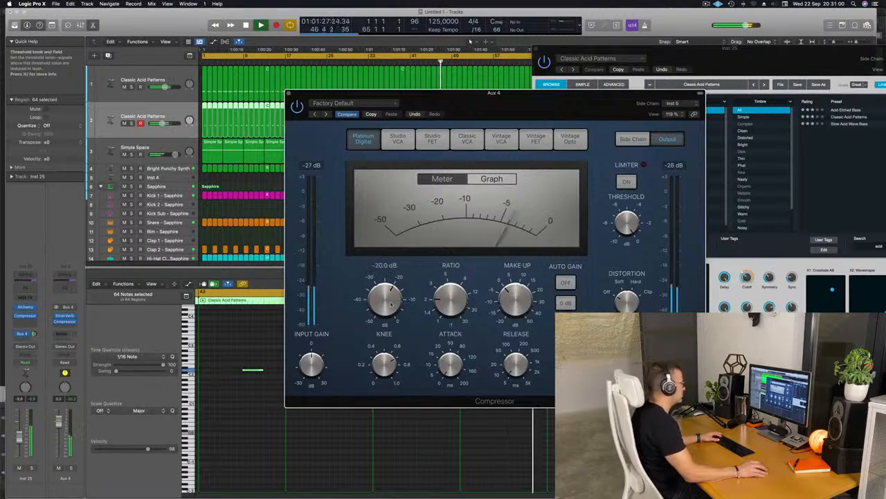
drag(449, 279, 452, 266)
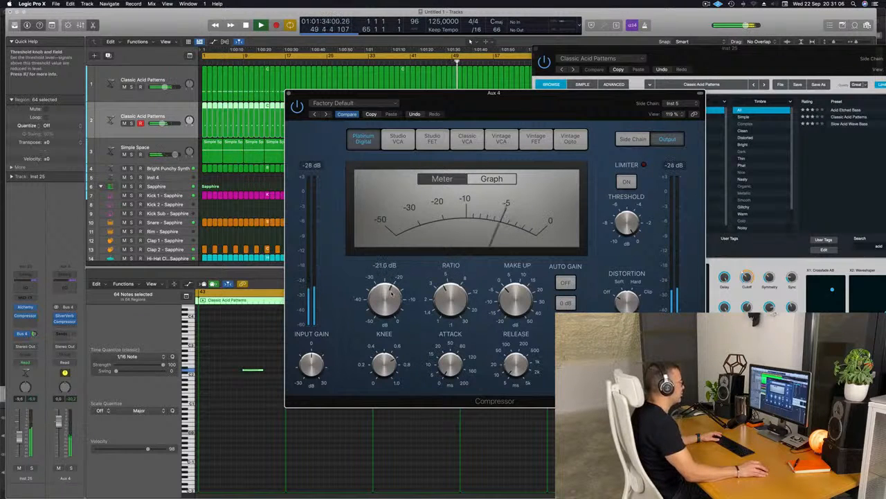
key(Return)
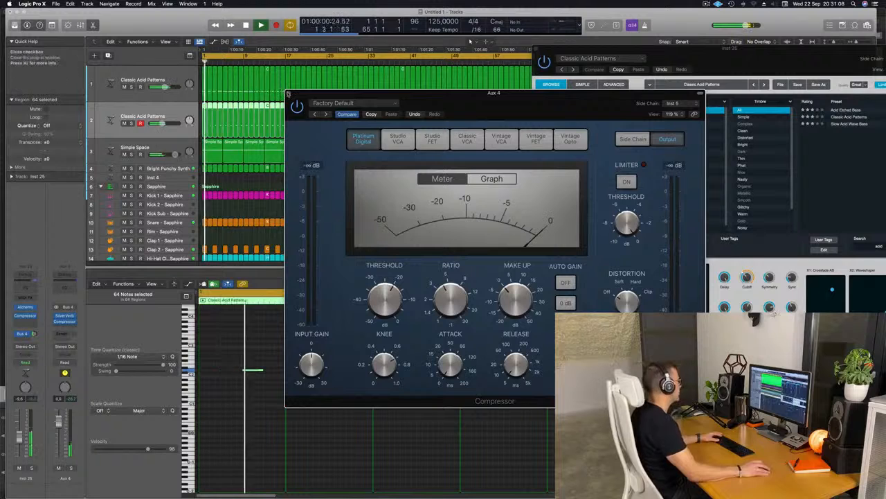
click(289, 93)
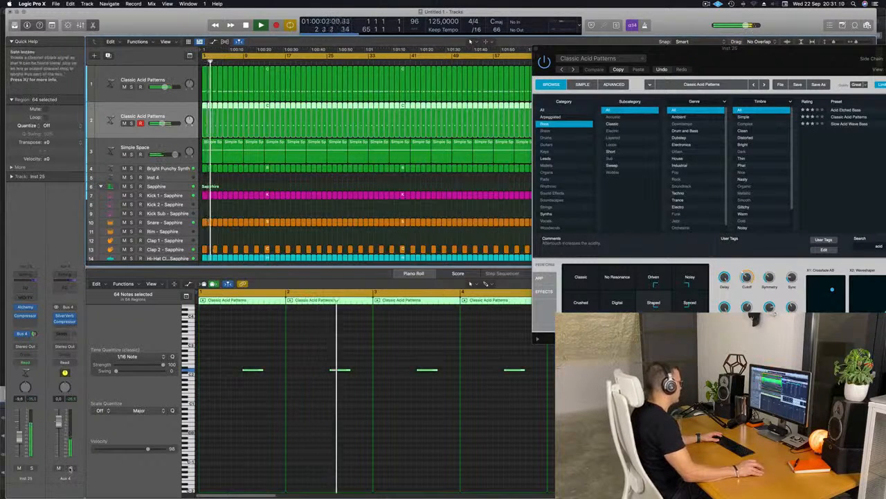
- Solo Aux 4 briefly to hear the ducked reverb alone, and replay the full mix from the start
click(69, 468)
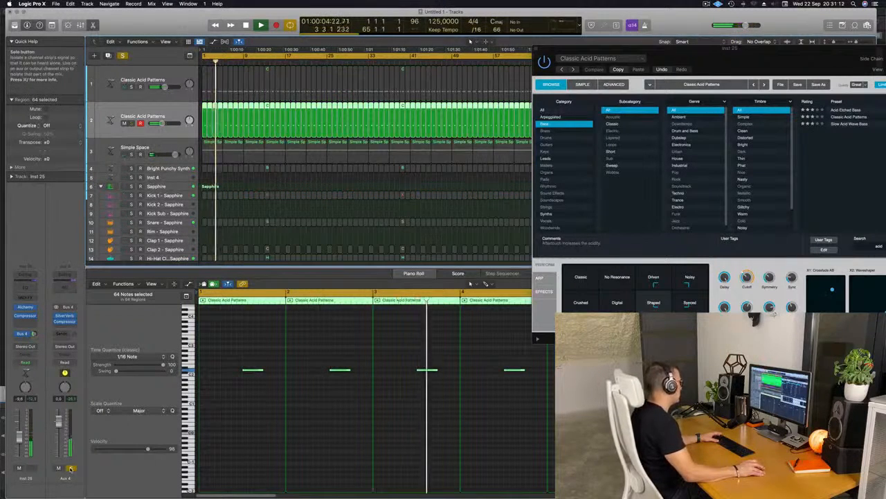
click(69, 469)
key(Return)
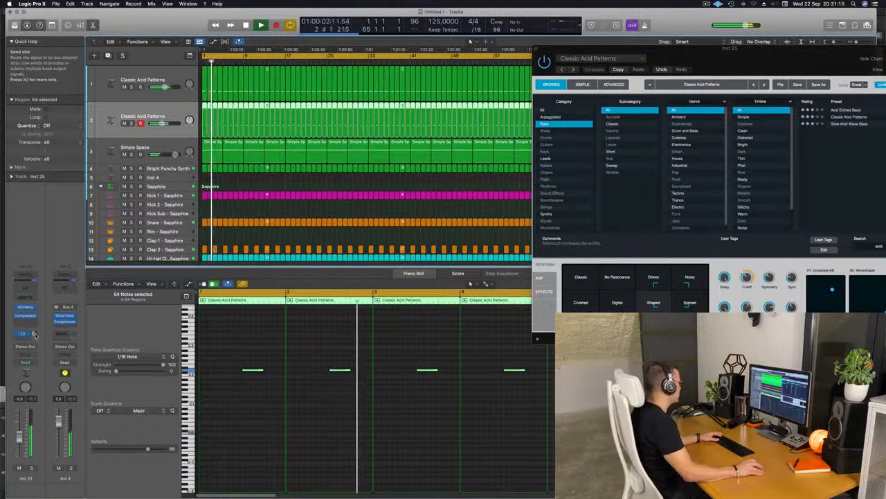
- Try the Classic, Crushed, Digital and Shaped snapshots on Alchemy's transform pad, with a small Cutoff tweak along the way
drag(778, 50, 548, 56)
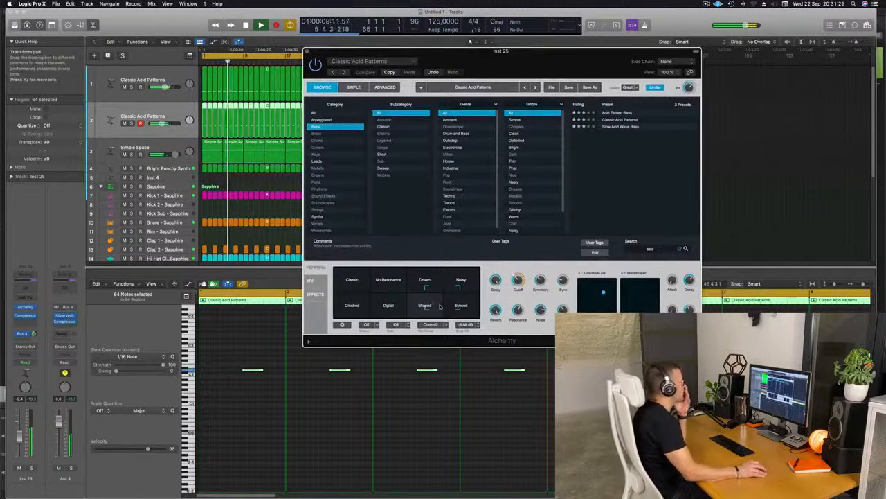
click(351, 284)
click(350, 310)
click(390, 312)
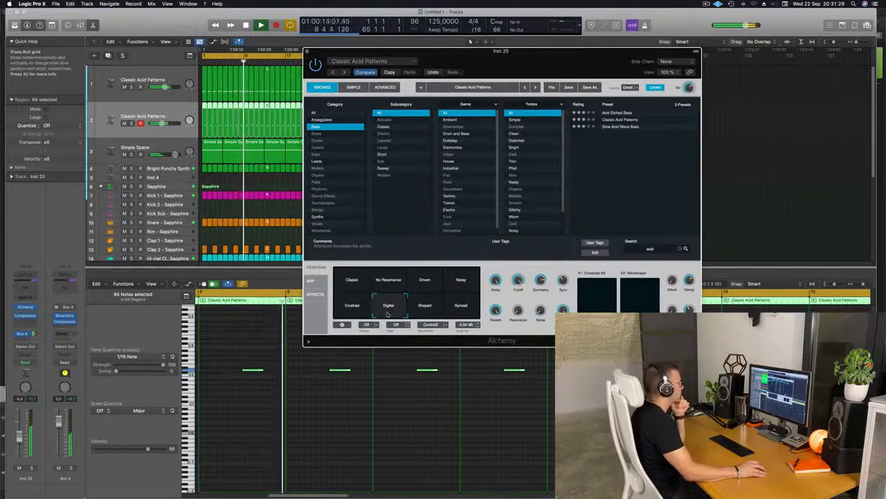
mouse_move(518, 281)
mouse_down()
mouse_move(523, 296)
mouse_move(518, 285)
mouse_up()
click(430, 307)
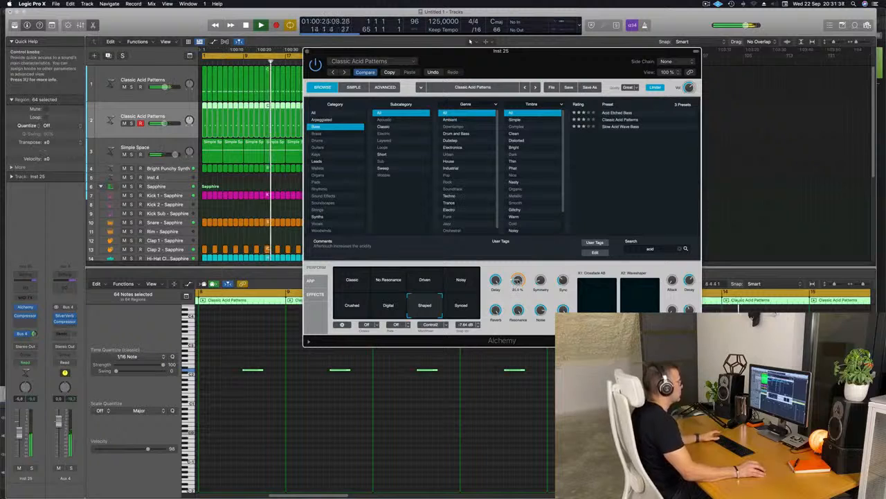
- Compare the Synced, Noisy, Driven and No Resonance snapshots and settle the transform pad between Driven and Shaped
click(471, 309)
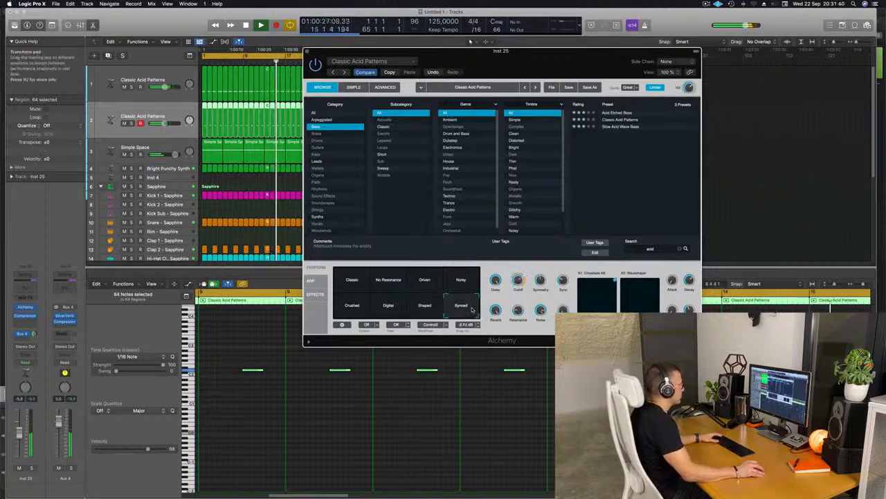
click(465, 281)
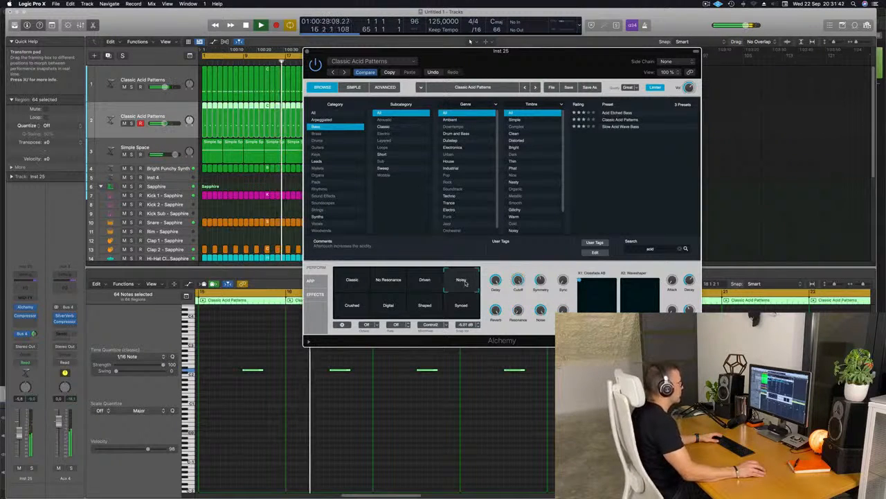
click(425, 280)
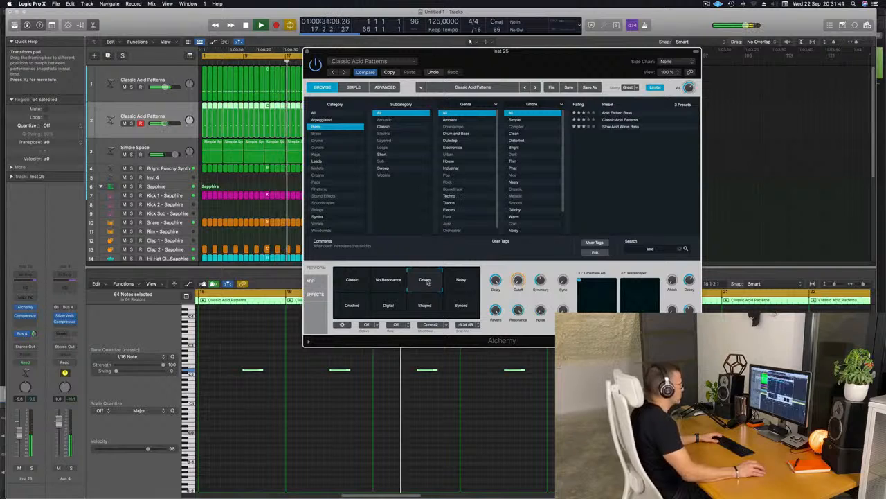
click(391, 280)
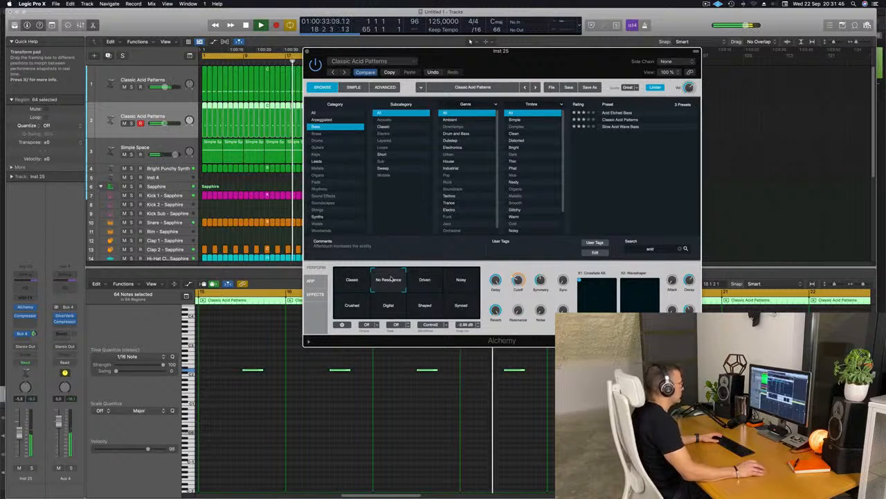
click(436, 281)
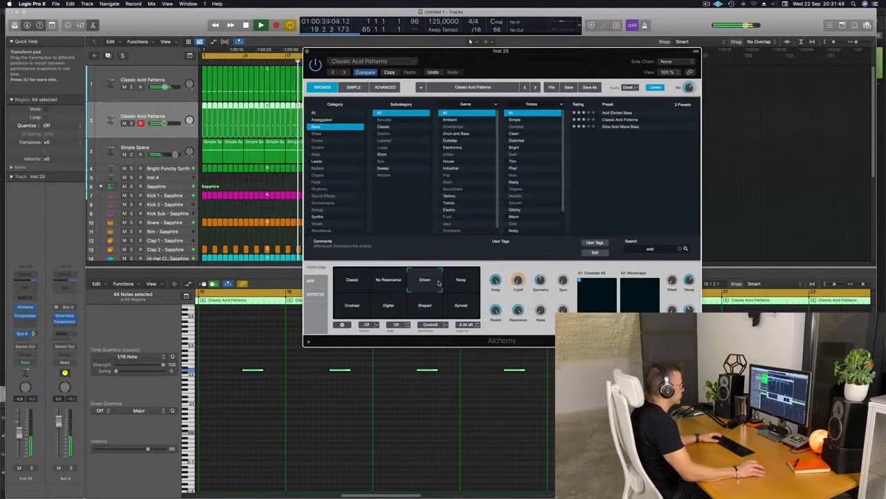
drag(445, 289, 449, 296)
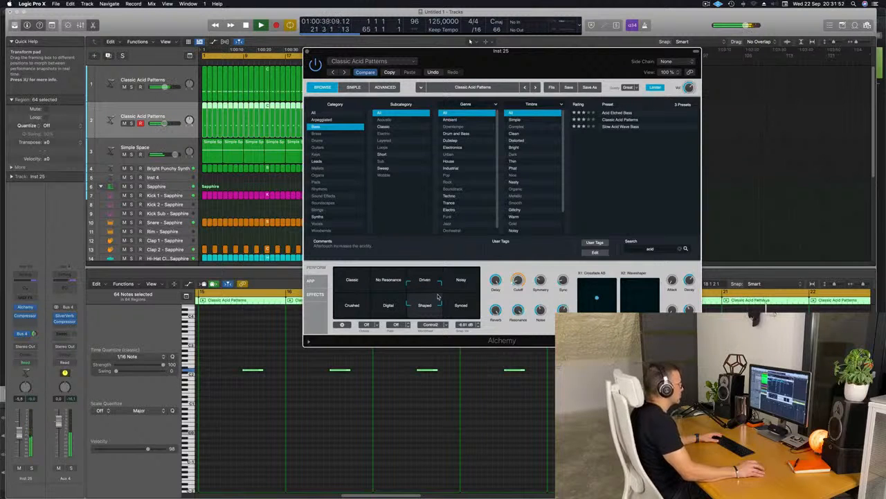
- Move the transform pad between Noisy and Synced, tweak the Cutoff, raise the second acid's volume to -4.4 dB, and close Alchemy
drag(439, 298, 482, 285)
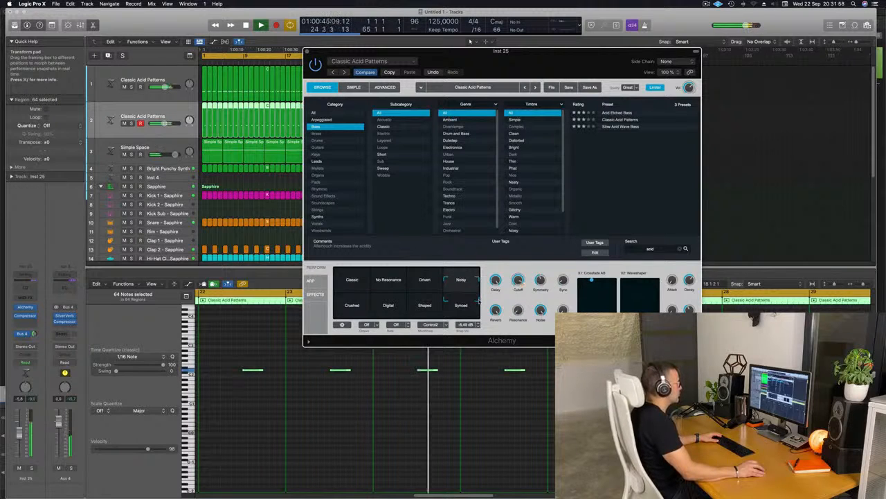
mouse_move(519, 280)
drag(516, 290, 516, 292)
click(19, 432)
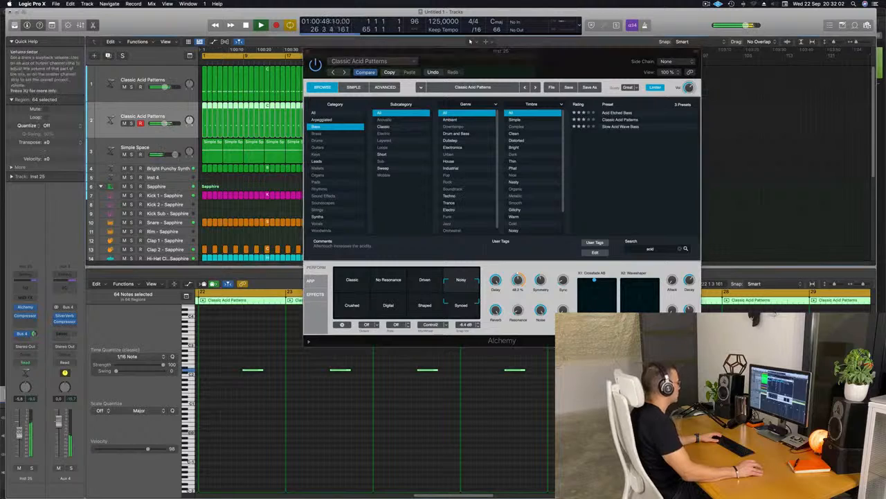
drag(326, 51, 372, 65)
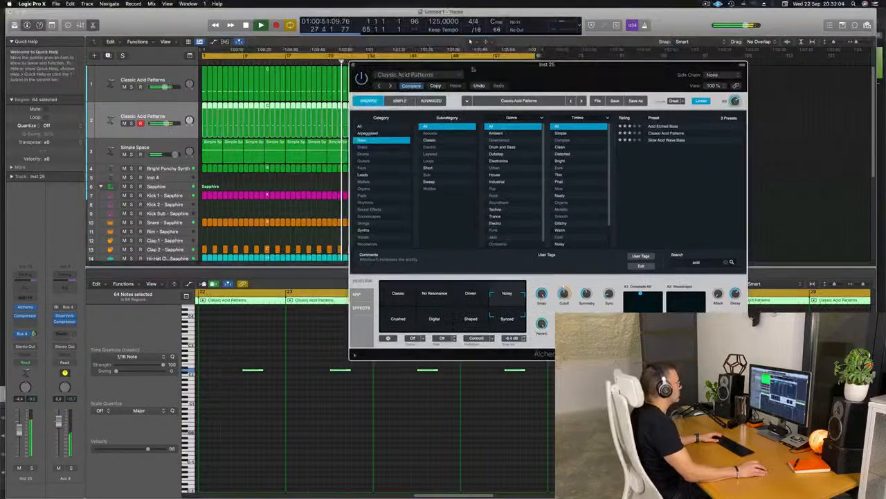
click(355, 67)
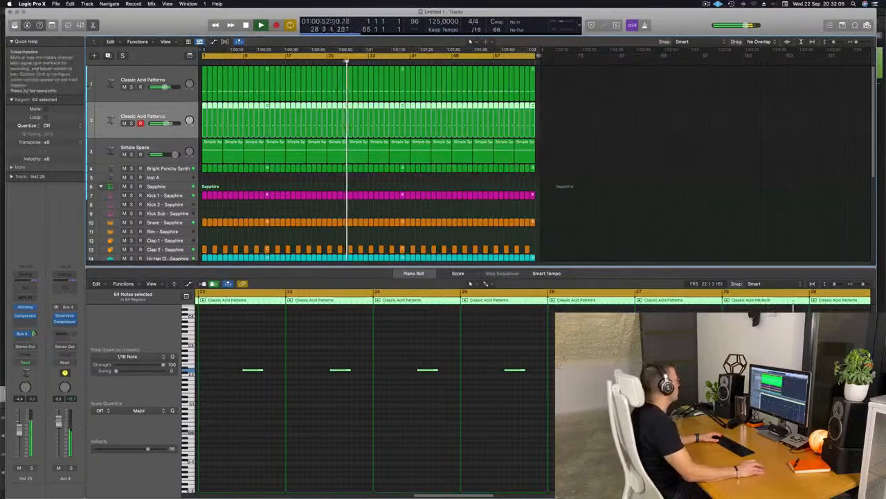
- Duplicate the second acid track with its settings and copy its first region to bar 1 of the new track
click(107, 55)
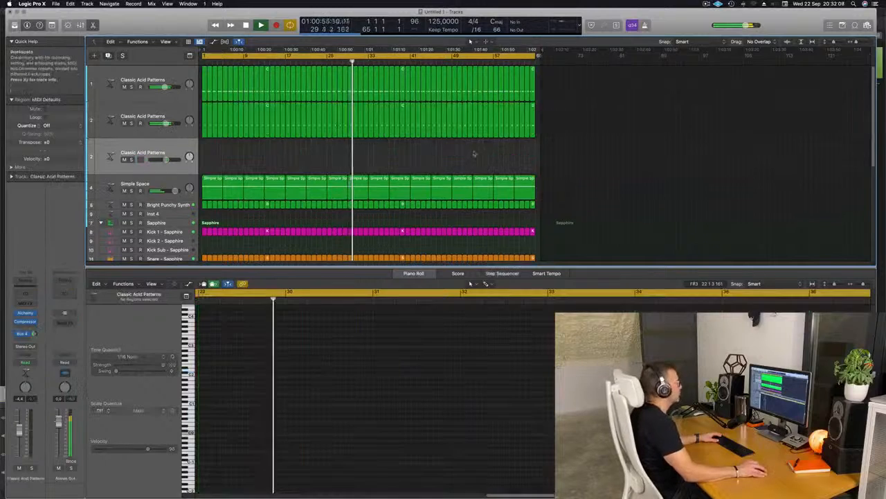
click(205, 119)
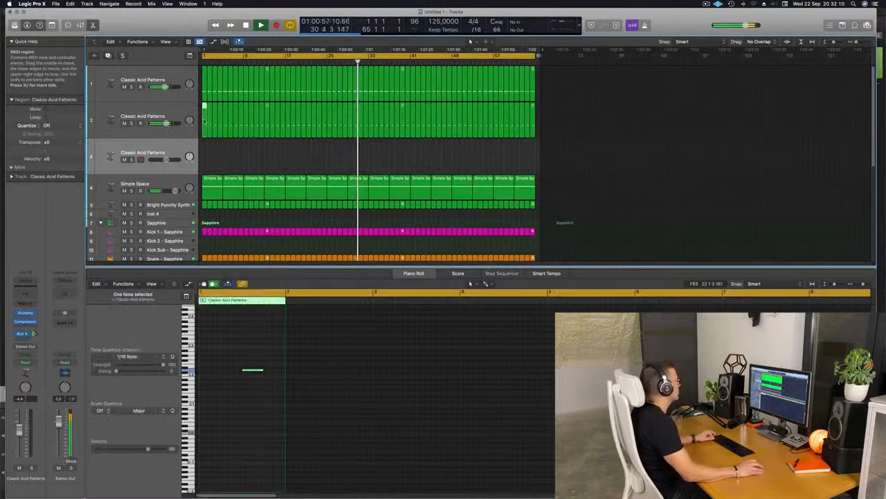
drag(205, 120, 206, 155)
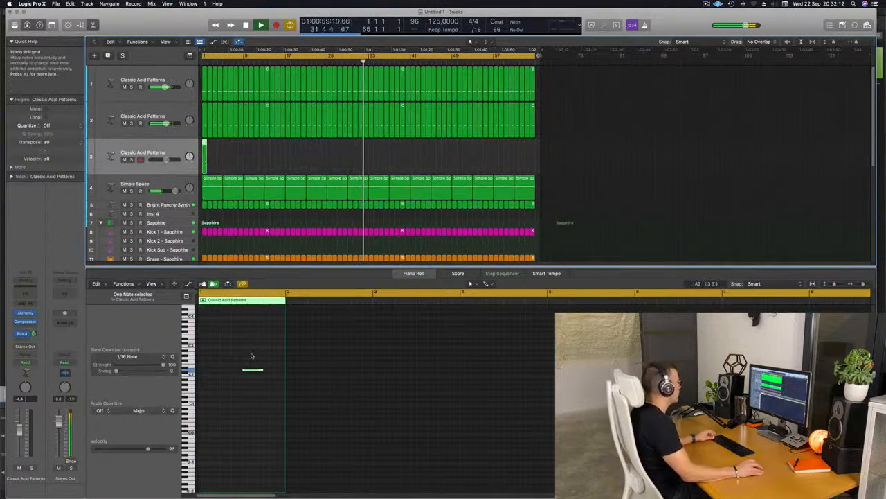
- Move the copied region's note to the start of bar 1 and raise it about two octaves, auditioning it from the start
drag(238, 355, 215, 376)
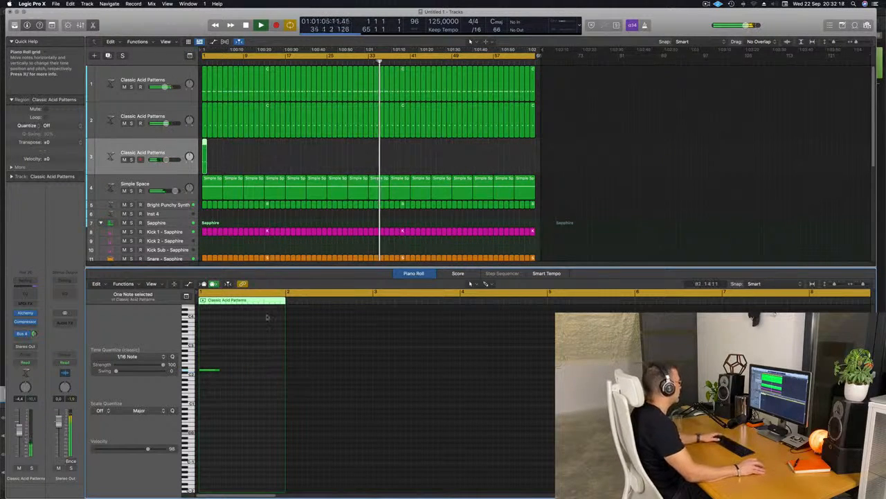
key(Return)
key(Tab)
key(Return)
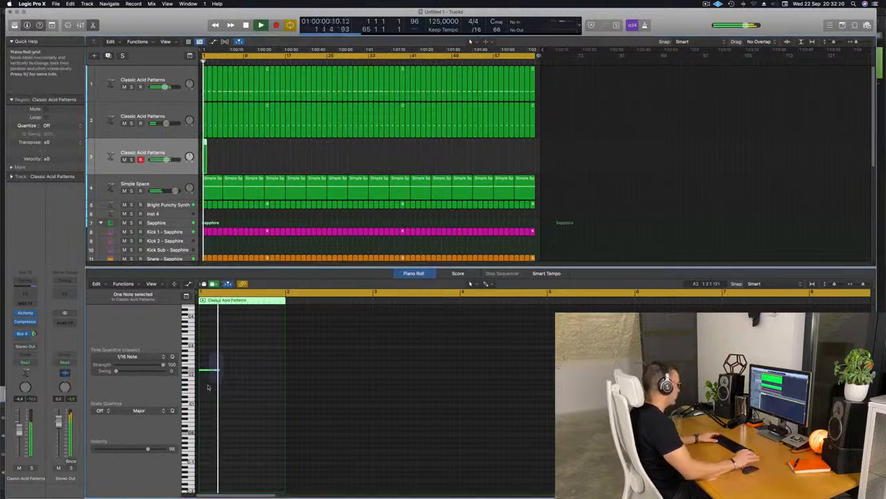
key(Tab)
key(space)
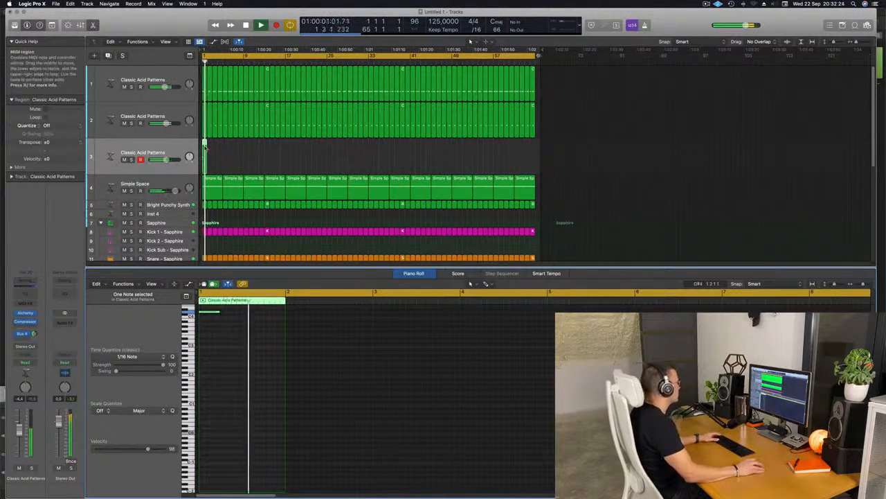
- Open Alchemy on the third acid track, select the Classic snapshot, and adjust the arpeggiator's Swing during playback
click(172, 148)
key(Return)
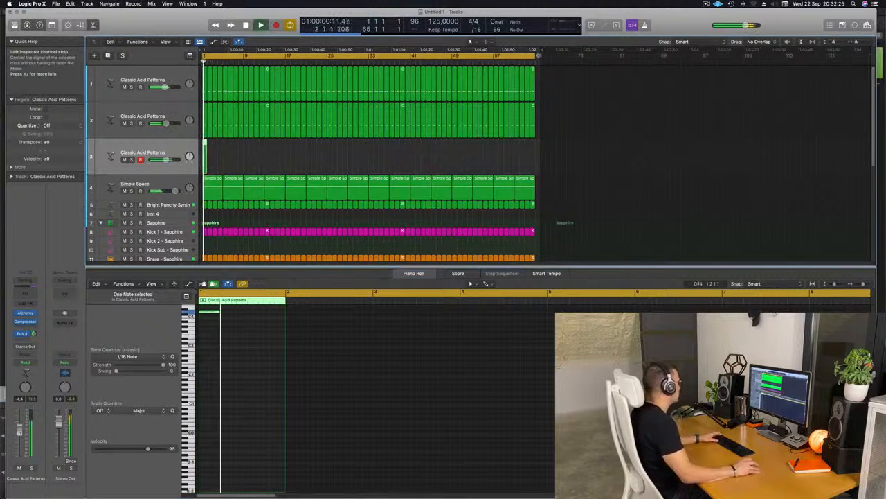
click(24, 313)
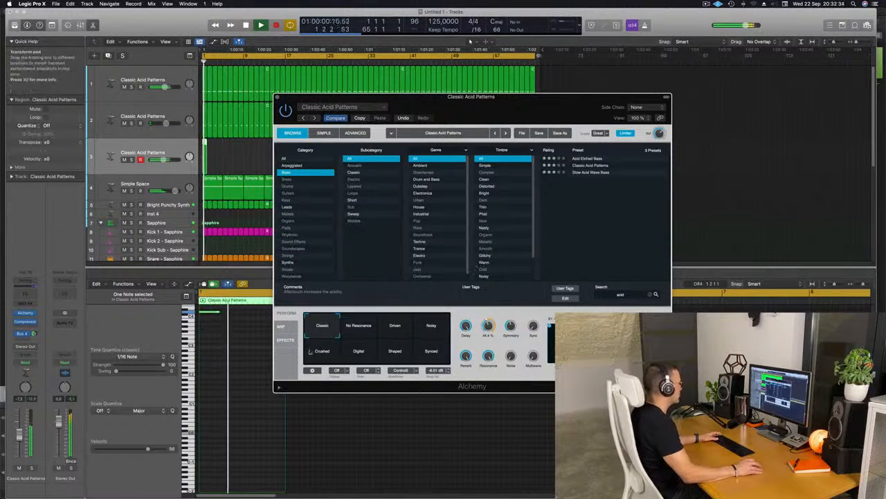
click(281, 327)
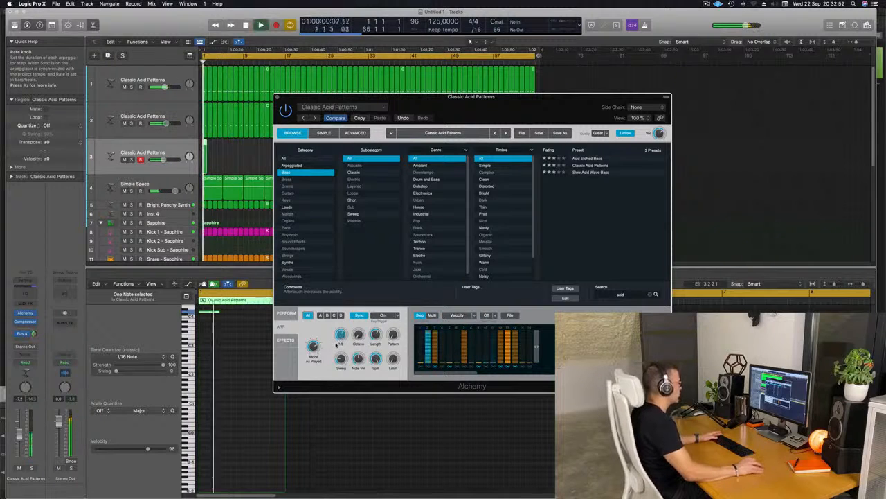
key(space)
key(space)
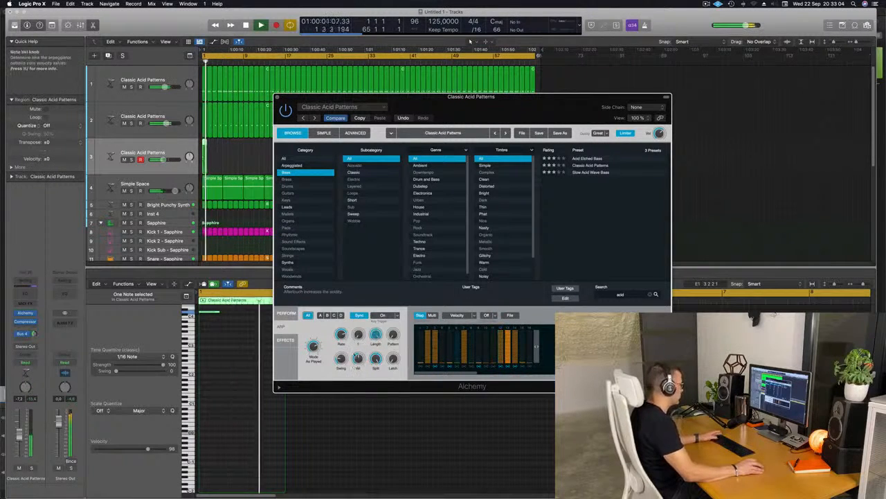
drag(342, 359, 342, 377)
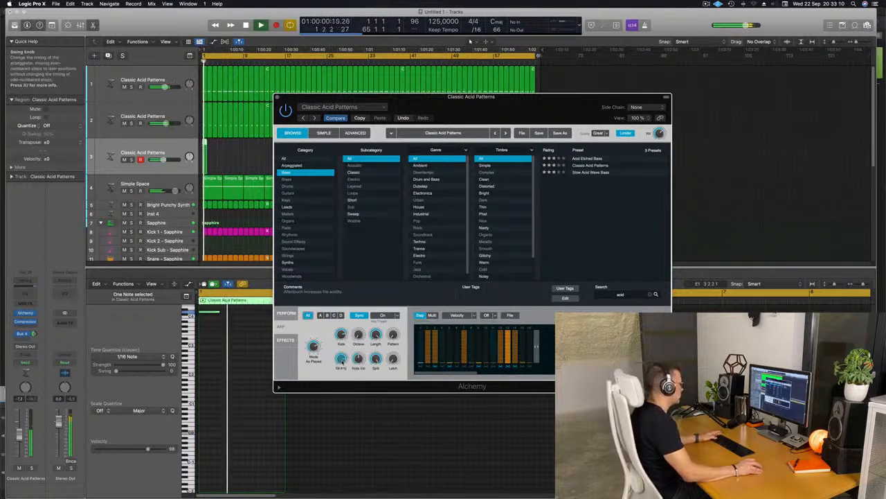
- Repeat the third acid track's one-bar region seven times to fill bars 1 to 8
drag(476, 110, 511, 138)
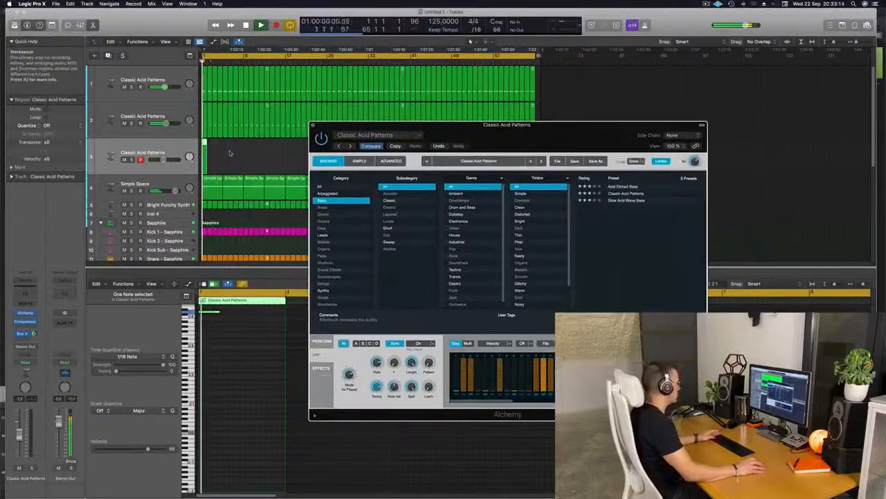
key(super+r)
key(super+r)
key(super+r)
key(super+r)
key(super+r)
key(super+r)
key(super+r)
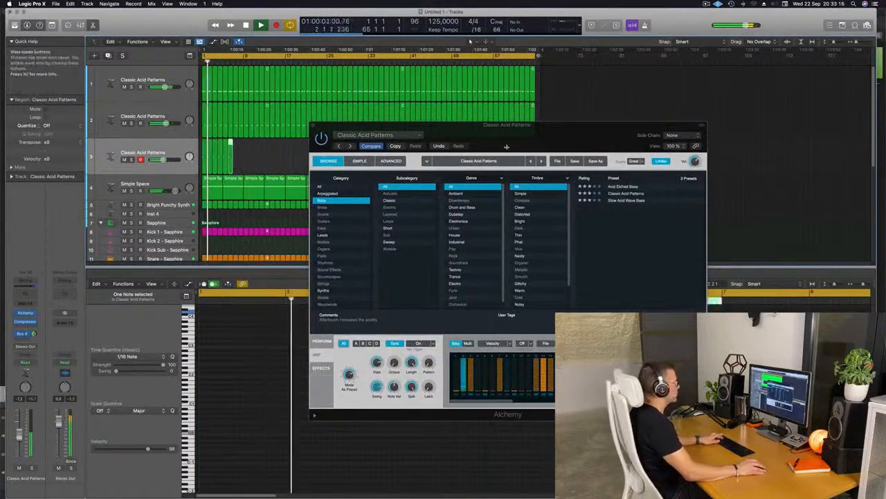
- Select the third acid's eight regions and repeat them as a block until they fill all 64 bars
drag(505, 147, 469, 277)
click(195, 157)
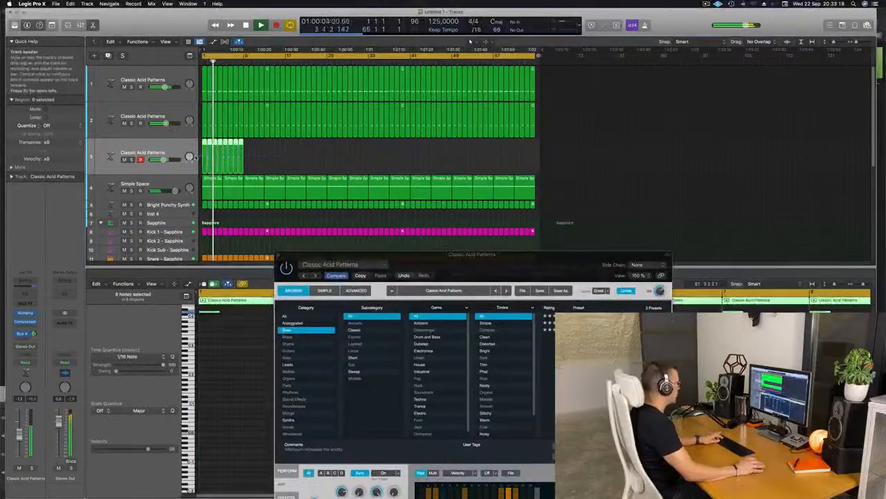
key(super+r)
key(super+r)
key(super+r)
key(super+r)
key(super+r)
key(super+r)
key(super+r)
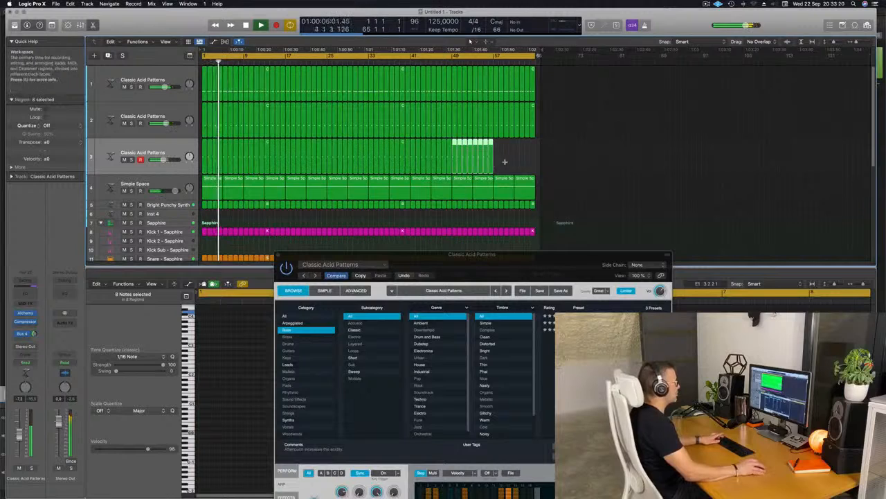
click(177, 149)
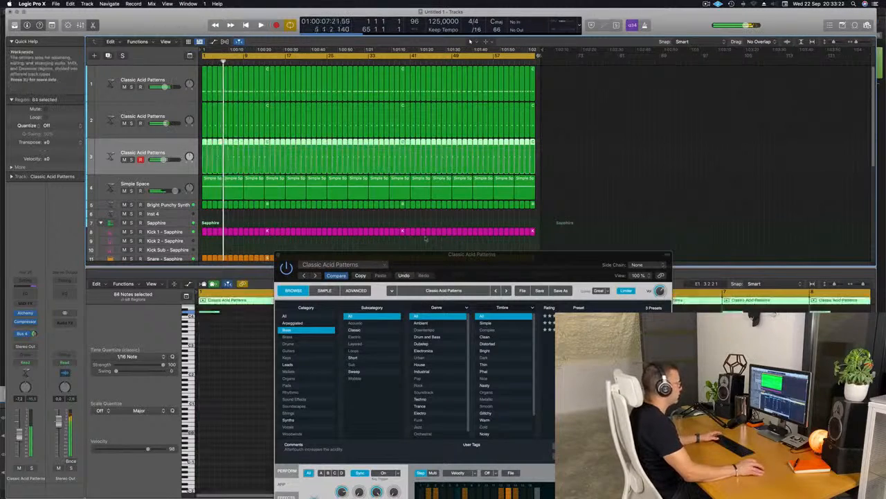
- Load the Slow Acid Wave Bass preset on the third acid track and show its performance controls
drag(494, 268, 446, 150)
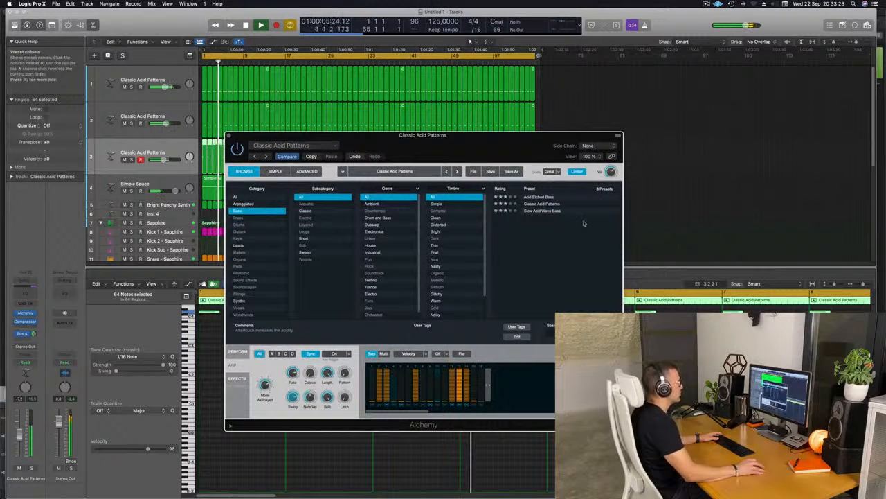
click(544, 211)
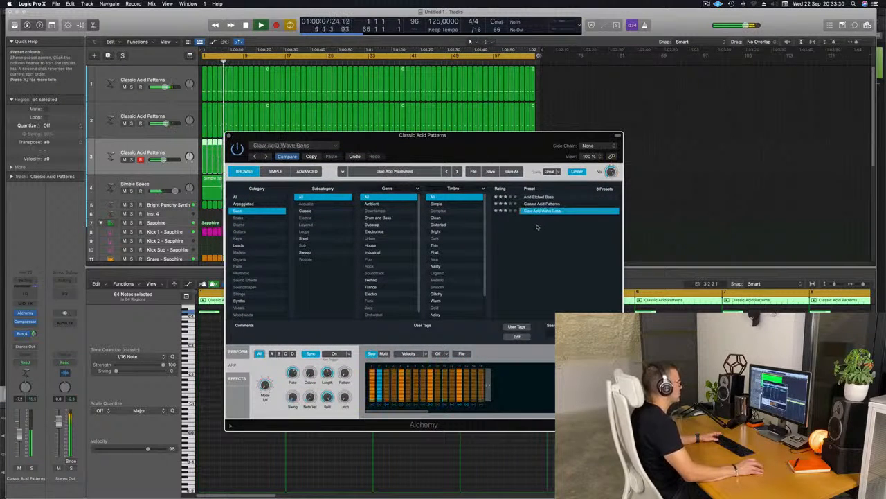
drag(480, 155, 617, 140)
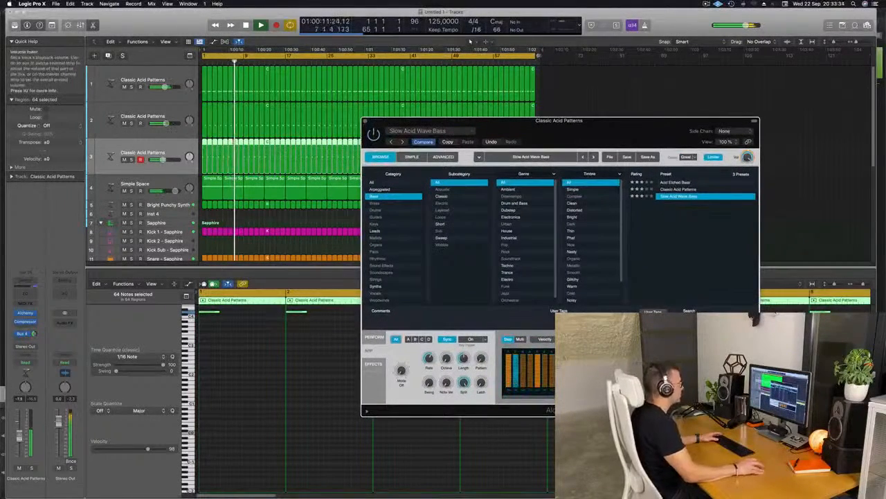
click(374, 341)
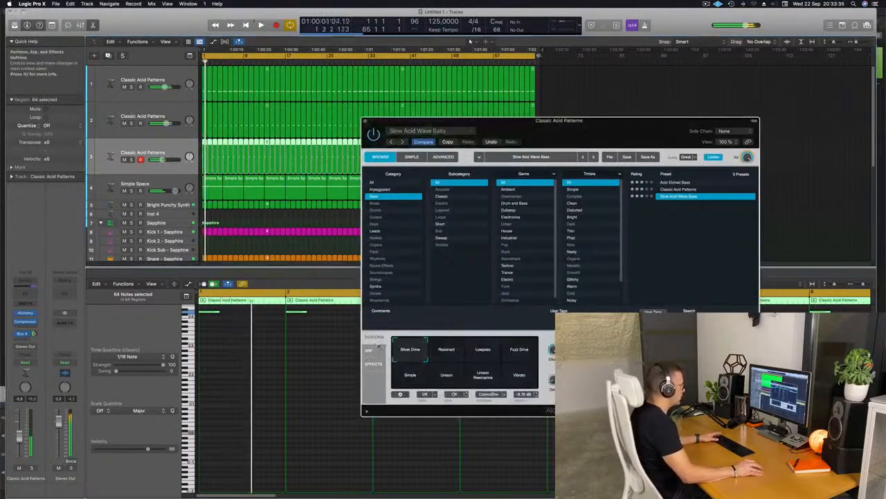
- Try the Lowpass, Unison Resonance and Unison snapshots, settle on Simple for the third acid, and close Alchemy
click(501, 351)
click(482, 353)
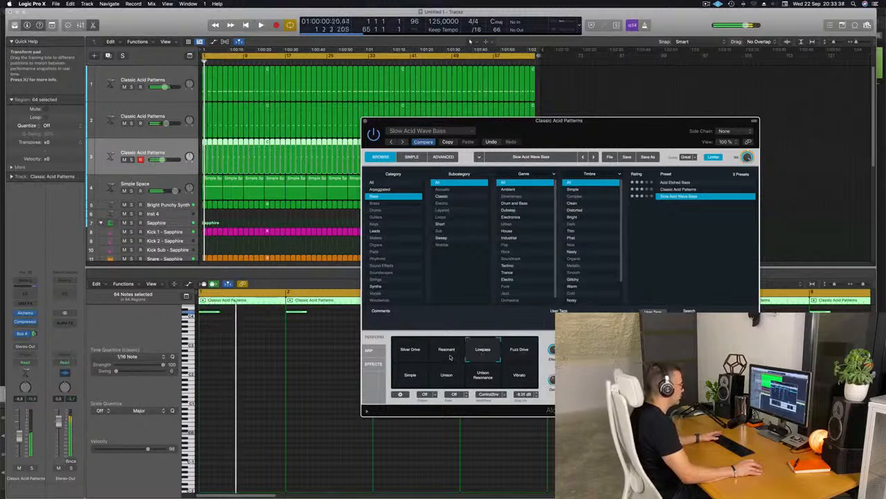
click(493, 377)
click(445, 378)
click(410, 376)
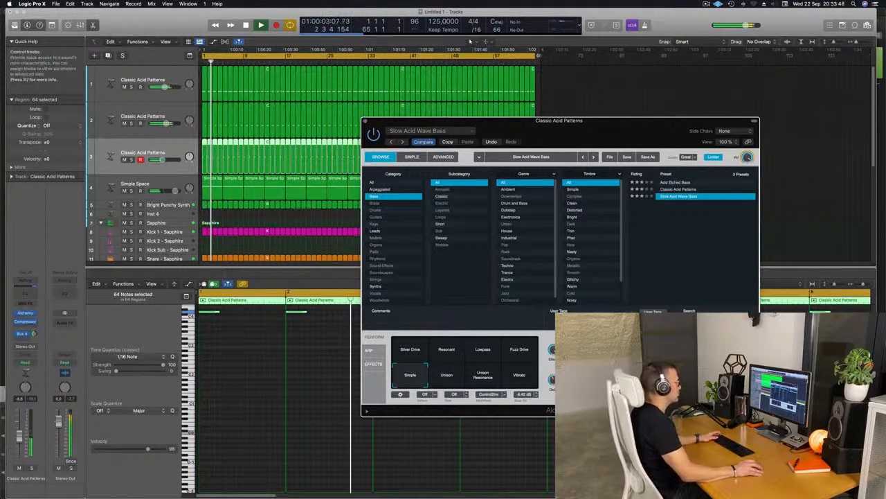
drag(416, 121, 329, 125)
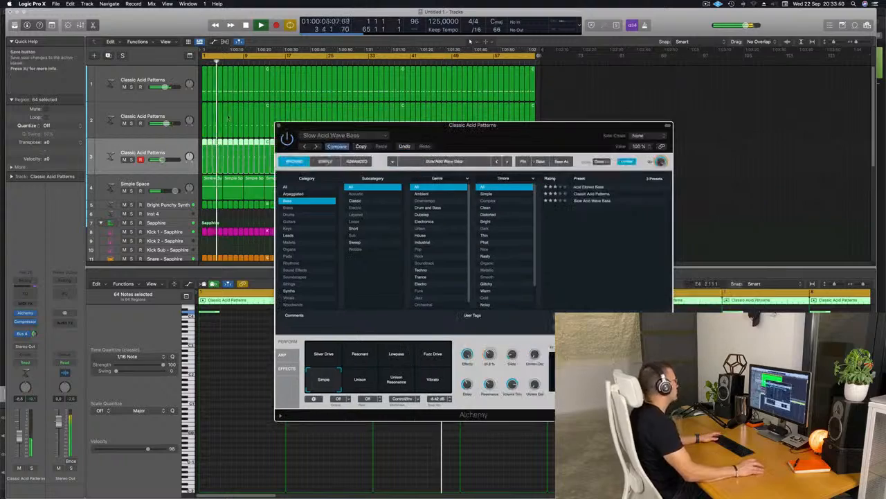
click(280, 125)
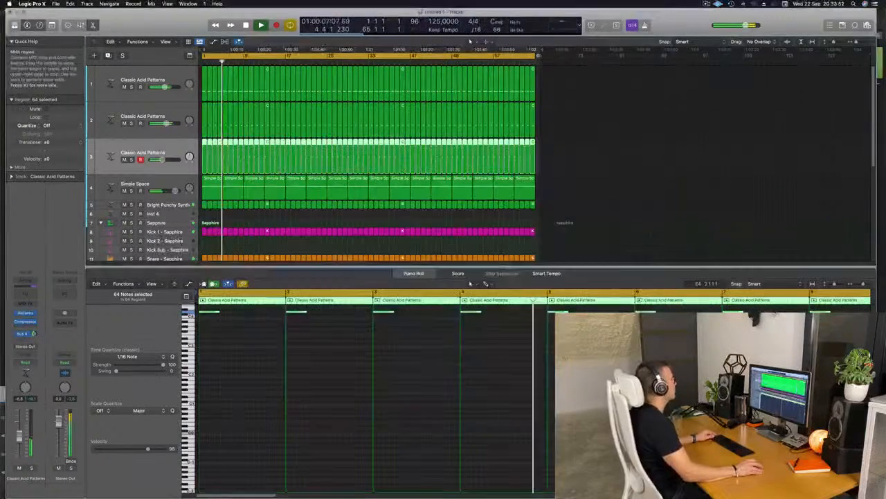
- Open Alchemy on the first acid track with playback from bar 1, and mute the second and third acid tracks
key(z)
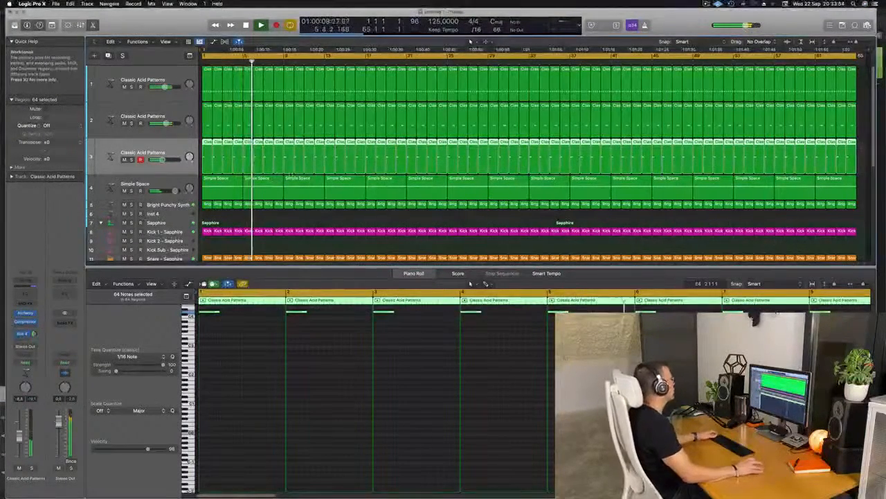
click(176, 69)
key(Return)
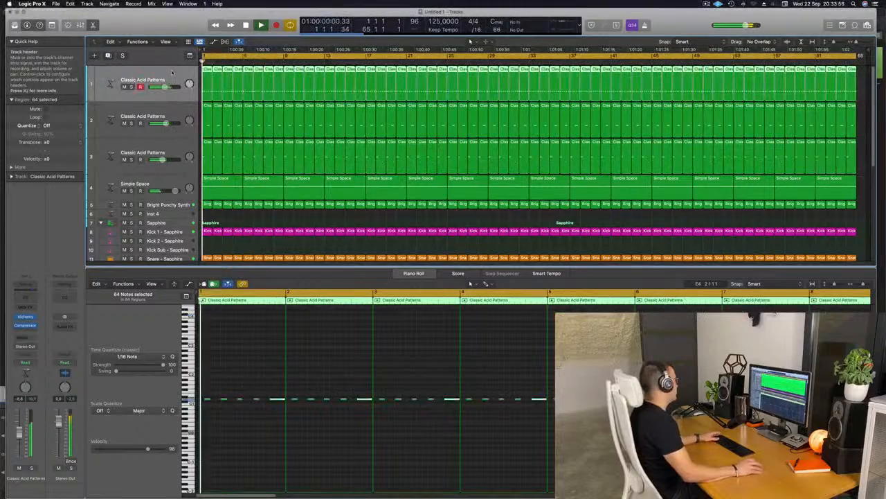
click(25, 317)
drag(517, 170, 549, 141)
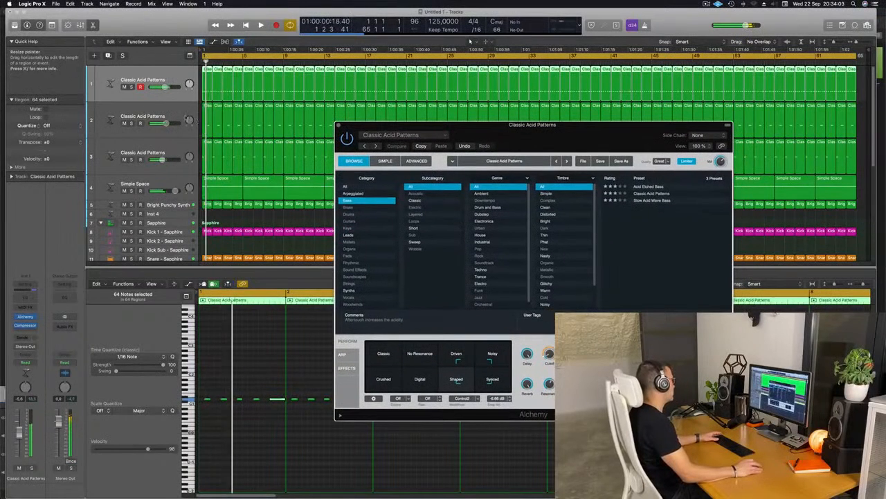
click(124, 124)
click(124, 159)
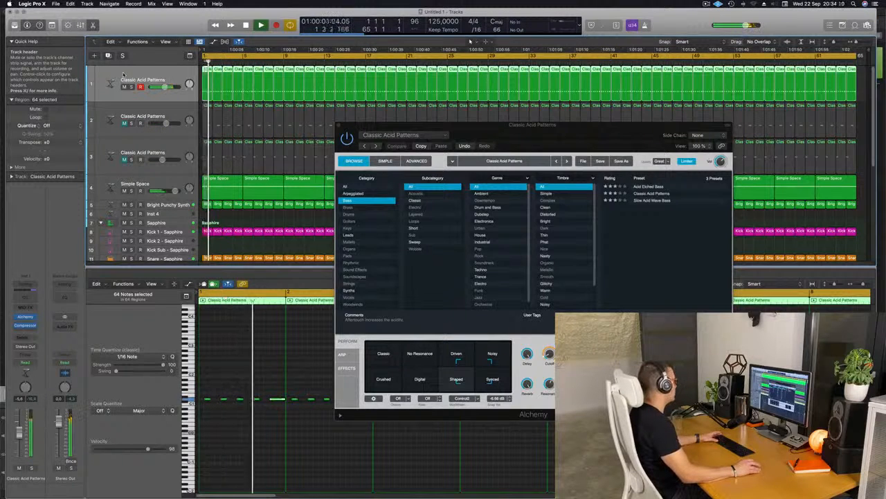
- Set the first acid track's automation mode to Touch, move Alchemy's Cutoff during playback, and close Alchemy
click(25, 362)
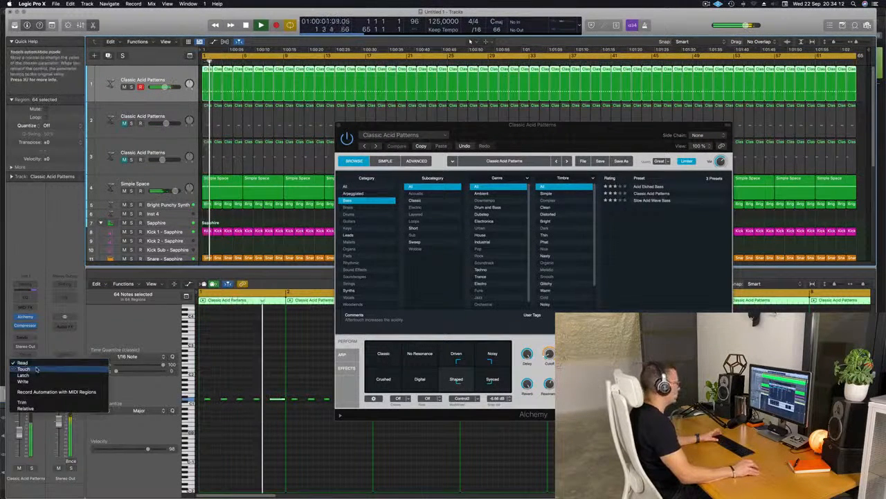
click(25, 370)
drag(550, 354, 552, 348)
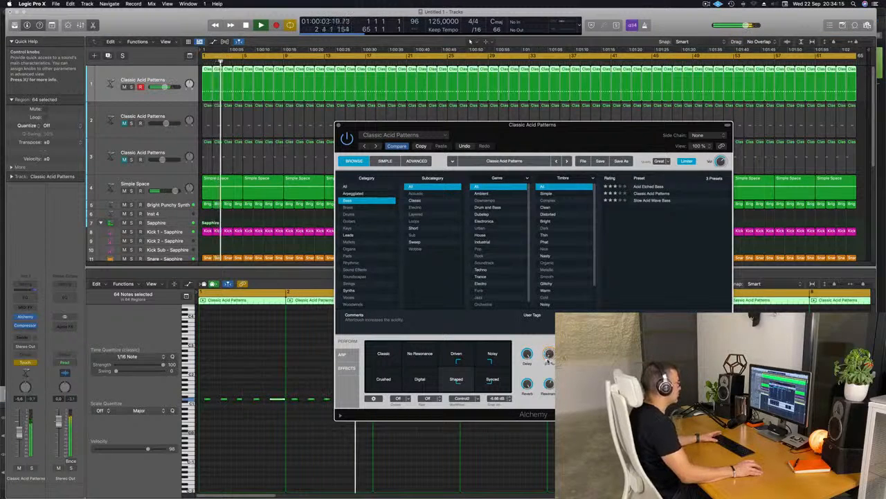
click(339, 125)
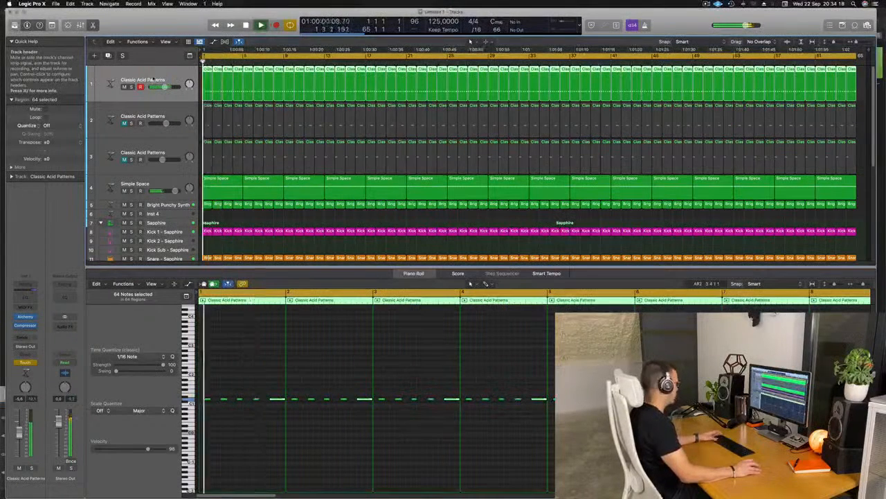
- Show track automation and set the first acid track's automation mode to Read
key(a)
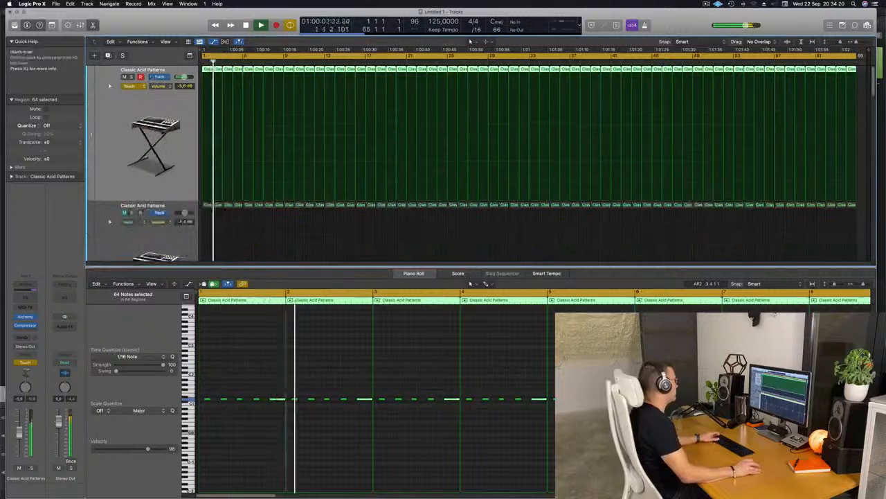
click(131, 86)
click(109, 151)
scroll(110, 131, down, 4)
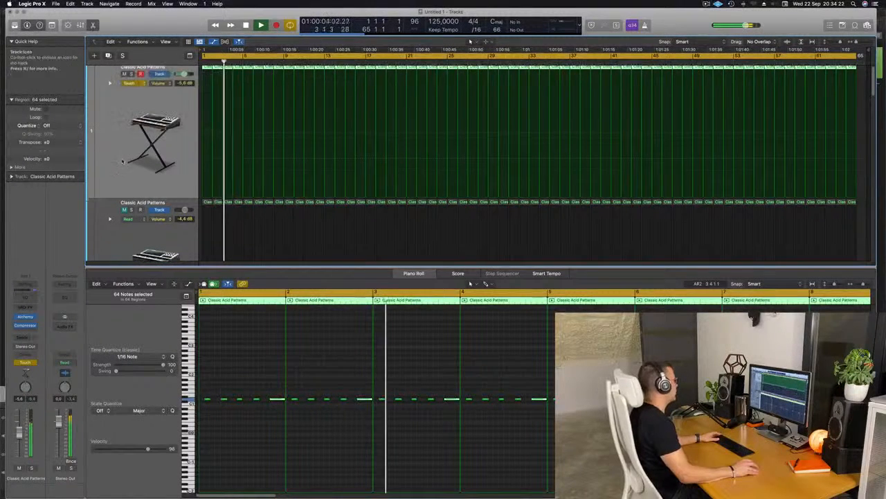
scroll(112, 113, up, 4)
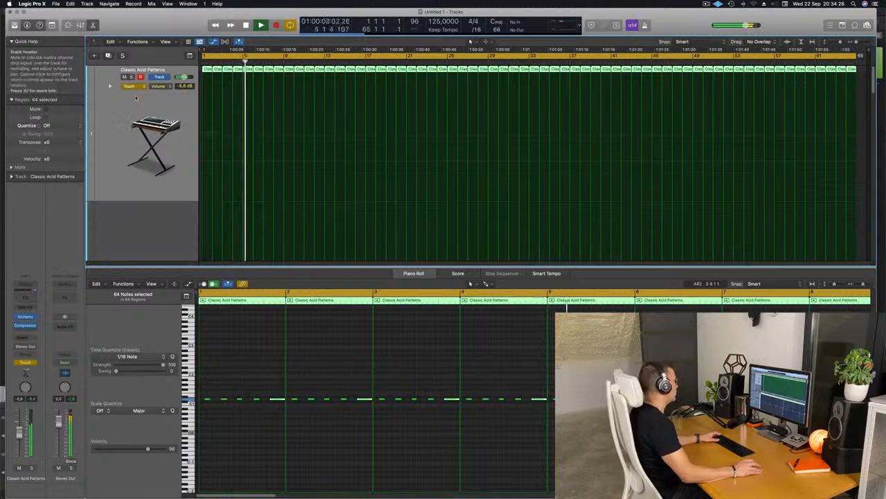
click(129, 86)
click(130, 79)
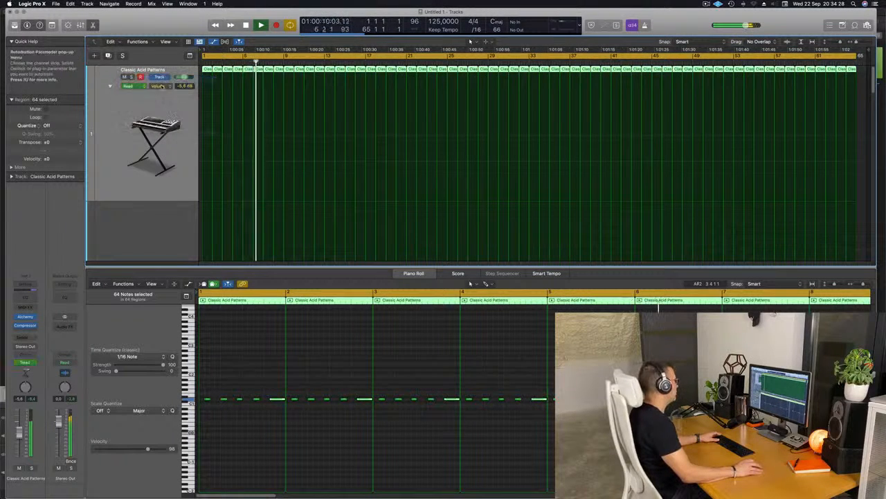
- Display Alchemy's Cutoff automation on the first acid track and delete the recorded curve
click(153, 86)
click(182, 162)
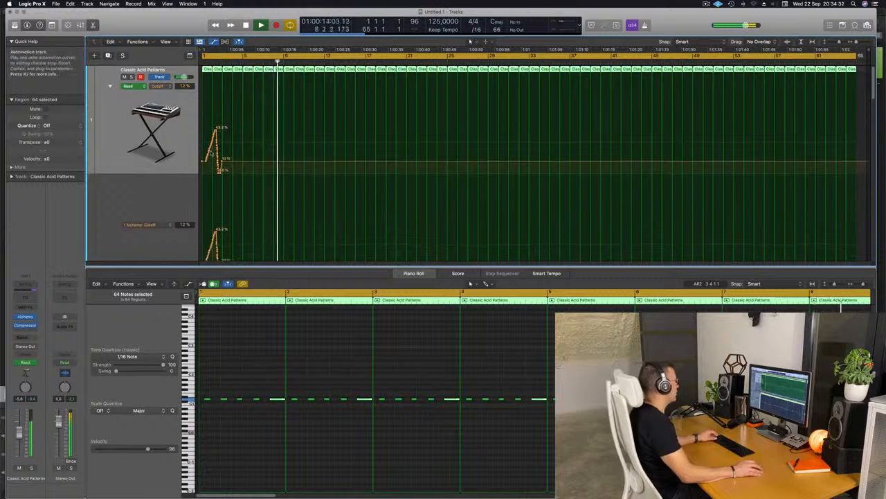
click(109, 86)
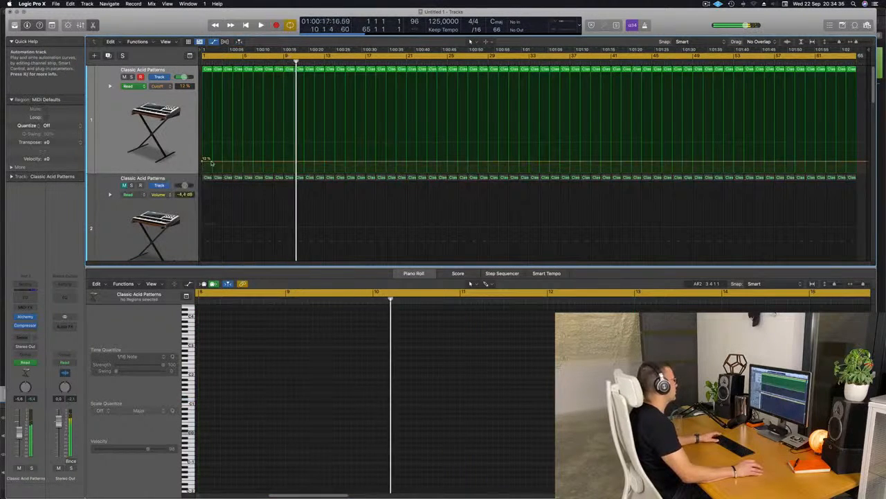
- Draw Cutoff automation on the first acid track rising to about 33% at bar 5 and falling to about 13% at bar 9
drag(242, 162, 245, 139)
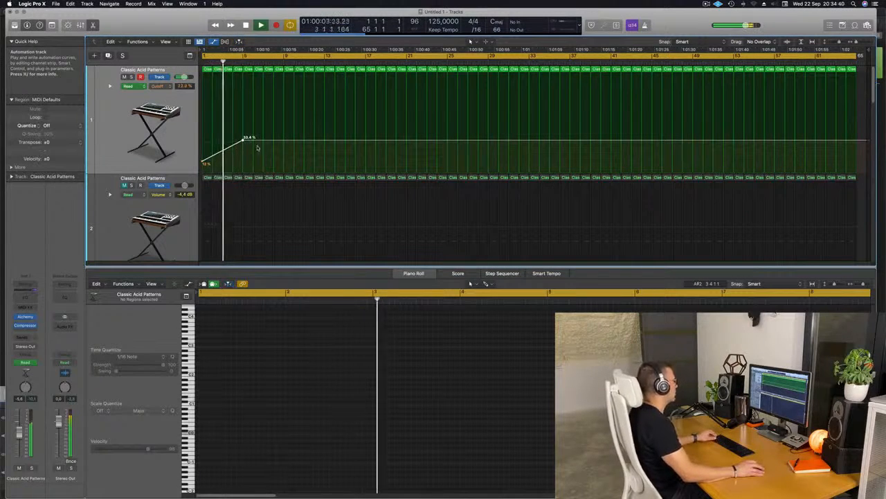
click(273, 141)
drag(273, 141, 282, 160)
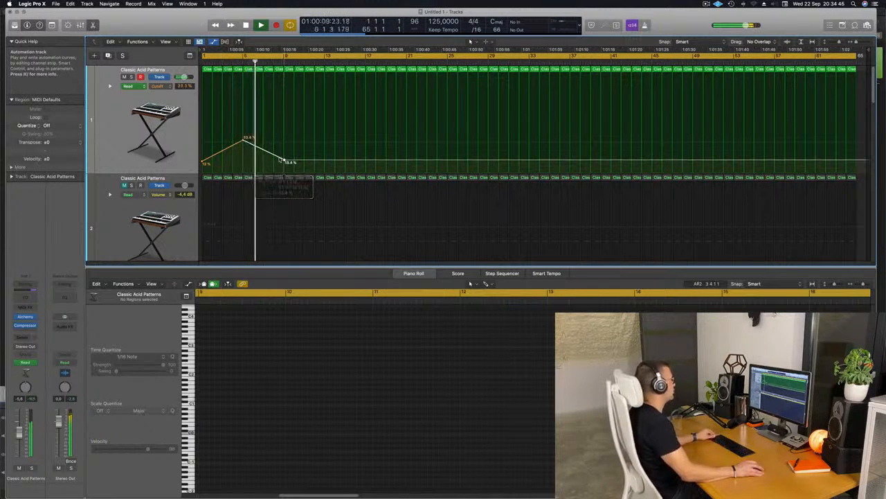
- Add a Bus 4 send to the Simple Space track and raise its send level
scroll(273, 162, down, 4)
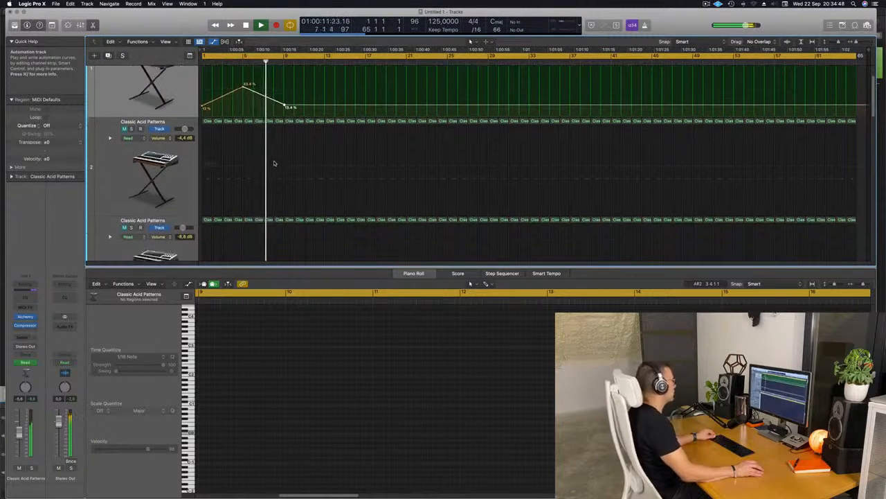
scroll(298, 172, down, 1)
scroll(298, 168, up, 3)
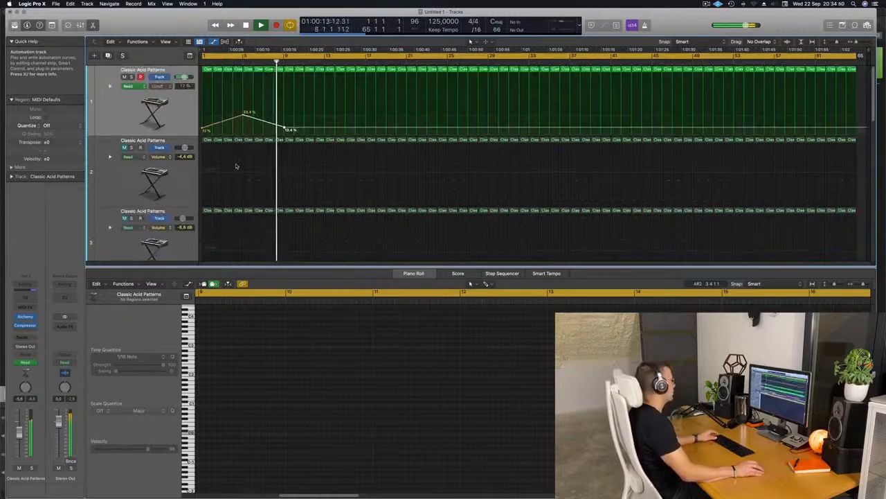
scroll(238, 165, down, 8)
key(Return)
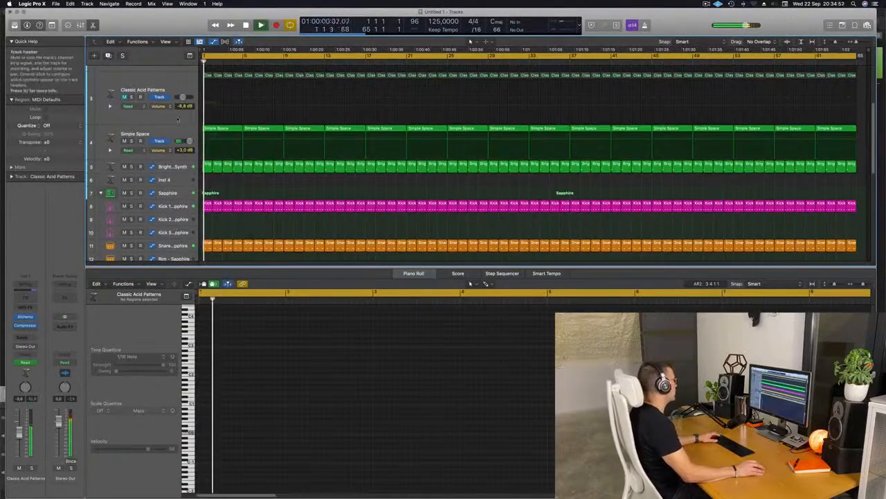
click(131, 141)
click(132, 141)
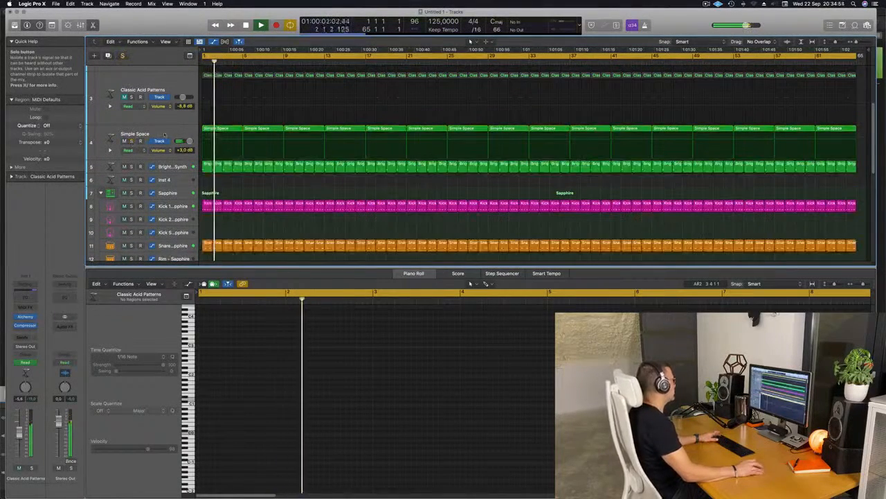
click(164, 134)
click(25, 336)
mouse_move(35, 352)
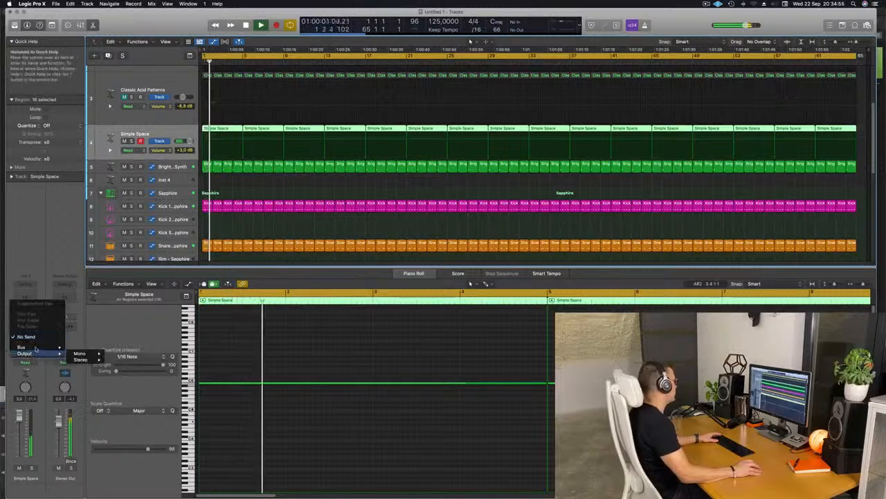
click(86, 274)
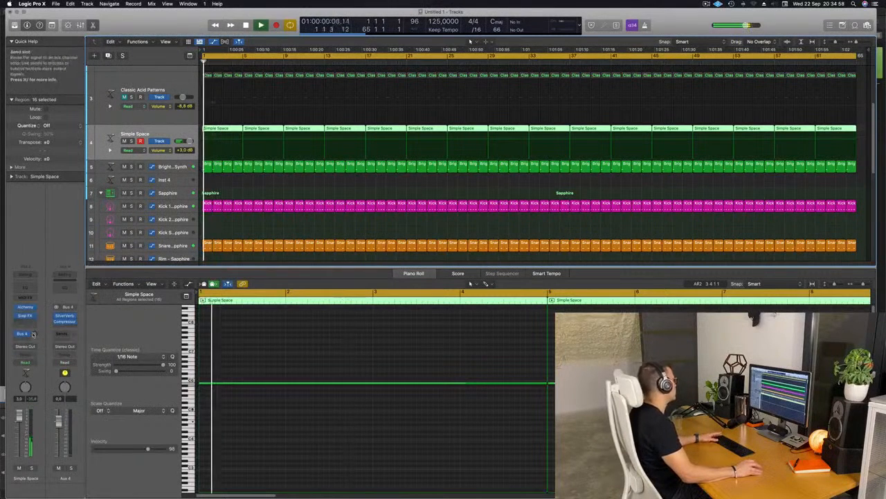
drag(34, 334, 35, 335)
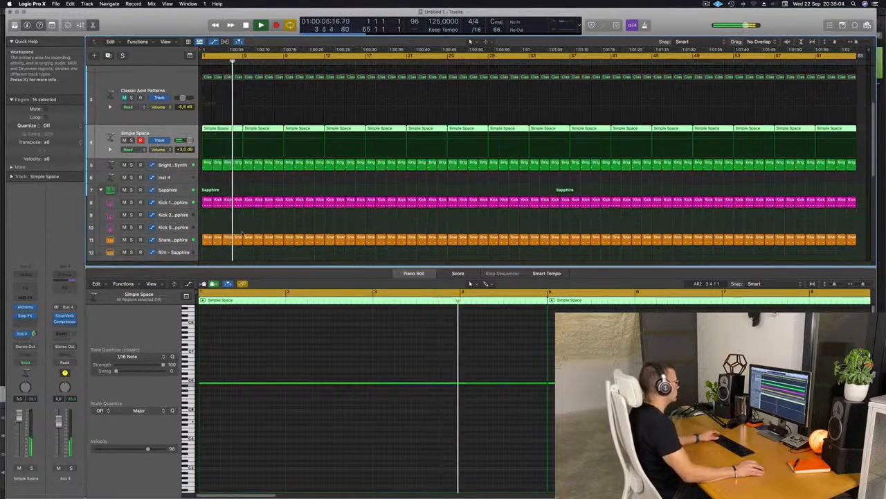
- Add a Bus 4 send to the Clap 2 drum track
scroll(281, 157, down, 5)
scroll(281, 156, down, 1)
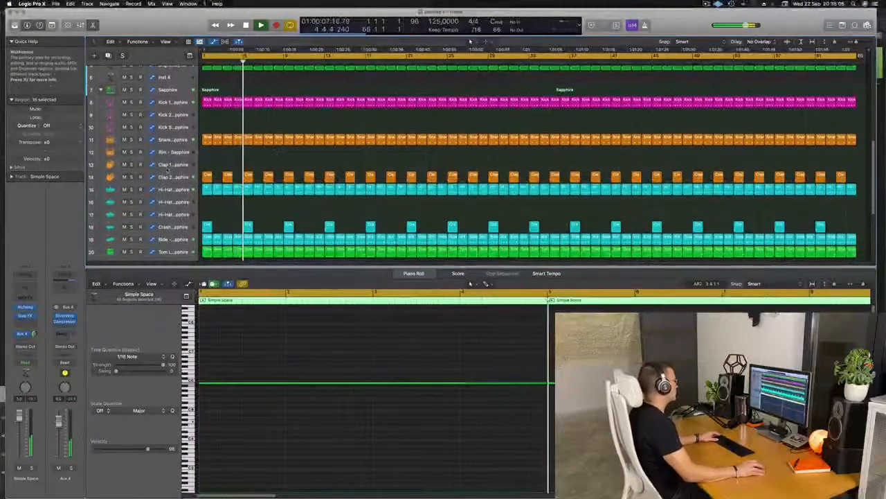
click(168, 178)
key(space)
key(space)
key(space)
click(23, 340)
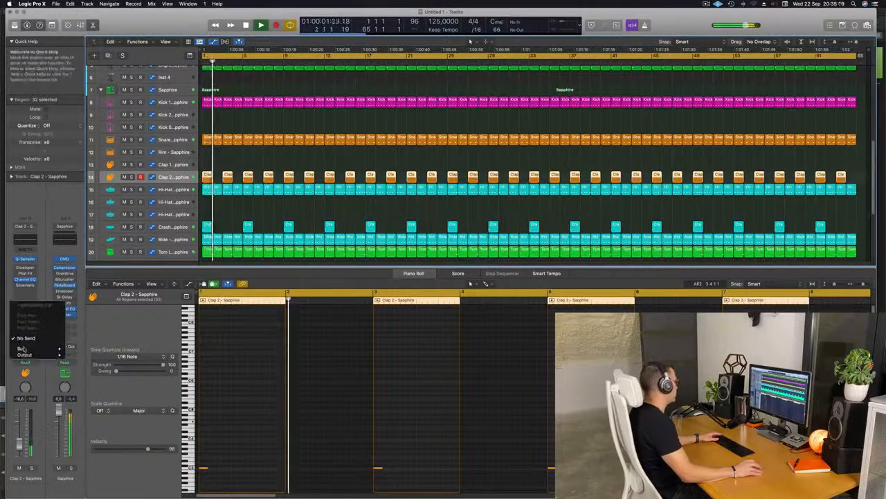
mouse_move(22, 349)
click(88, 270)
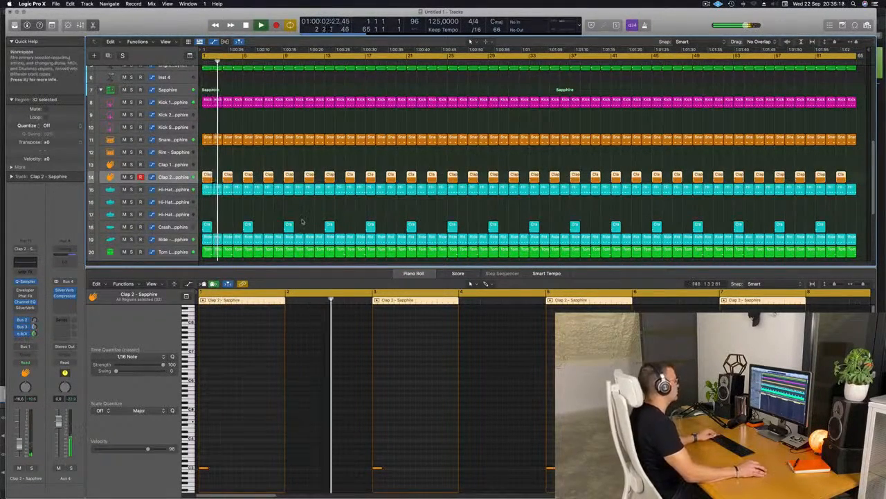
- Extend the first acid track's Cutoff automation with a second rise to about 33% at bar 13, falling to about 13% at bar 17
scroll(298, 208, up, 10)
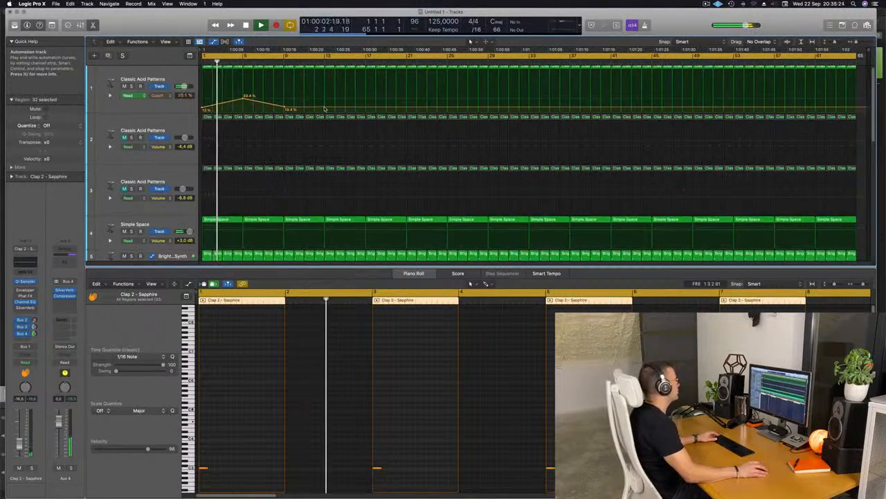
click(324, 108)
drag(324, 109, 367, 108)
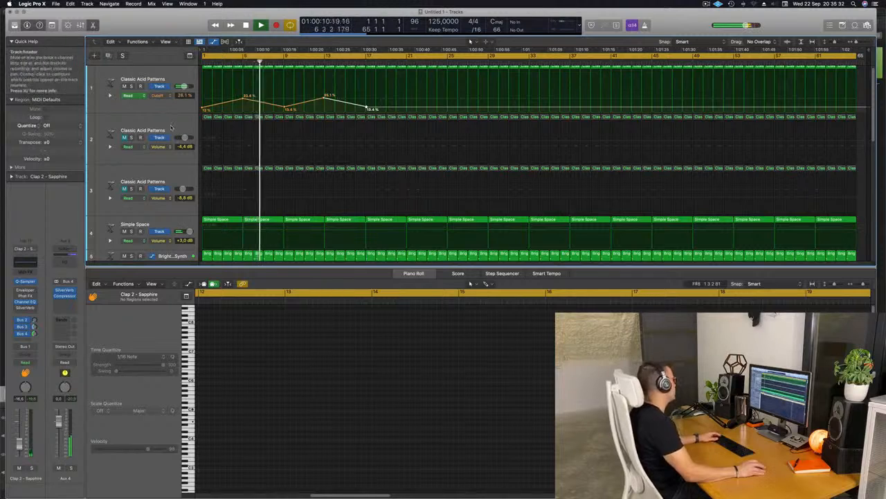
- Unmute the second acid track, then apply a 188 Hz Channel EQ low cut with the track volume at -5.1 dB
click(109, 147)
key(space)
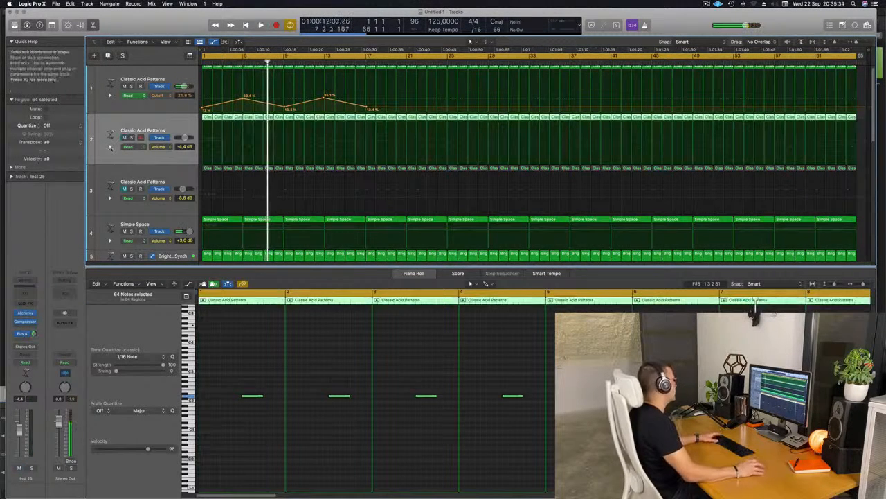
key(space)
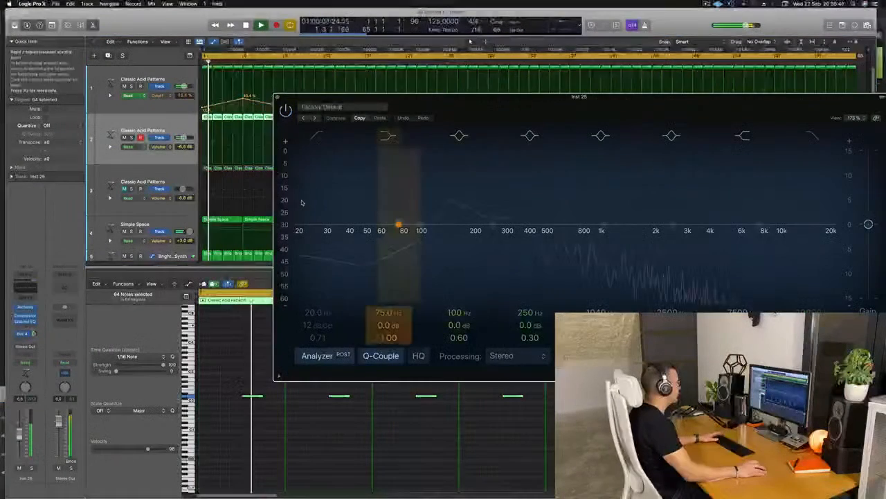
click(319, 137)
drag(338, 197, 510, 170)
drag(21, 437, 21, 435)
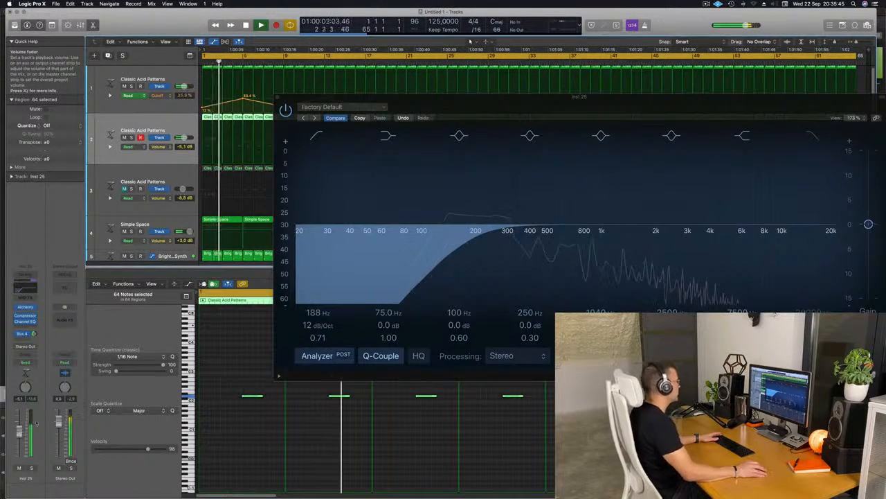
click(278, 97)
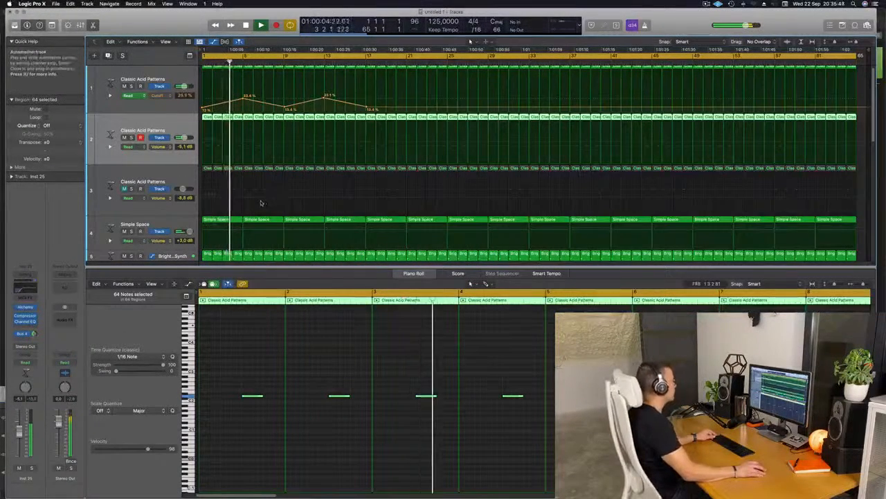
- Boost the Kick 1 drum track's 75 Hz low shelf by 3.1 dB in its Channel EQ and close the plug-in
scroll(266, 199, down, 2)
scroll(268, 197, down, 3)
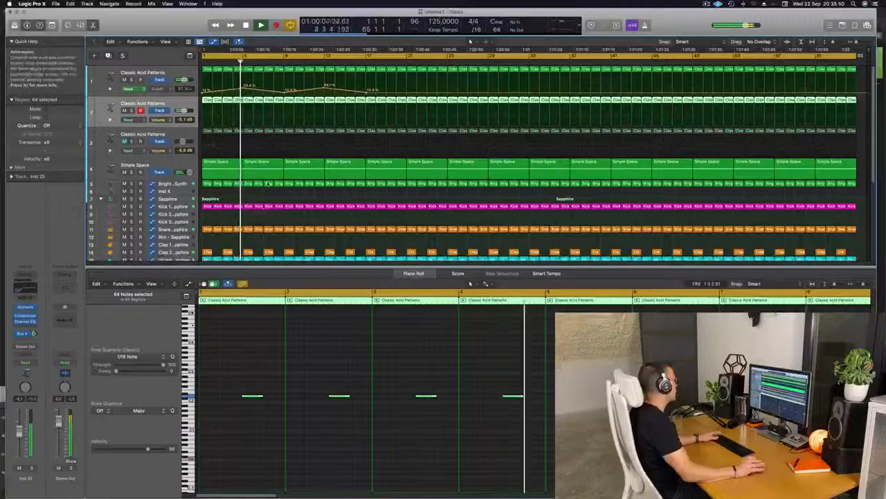
scroll(173, 173, down, 5)
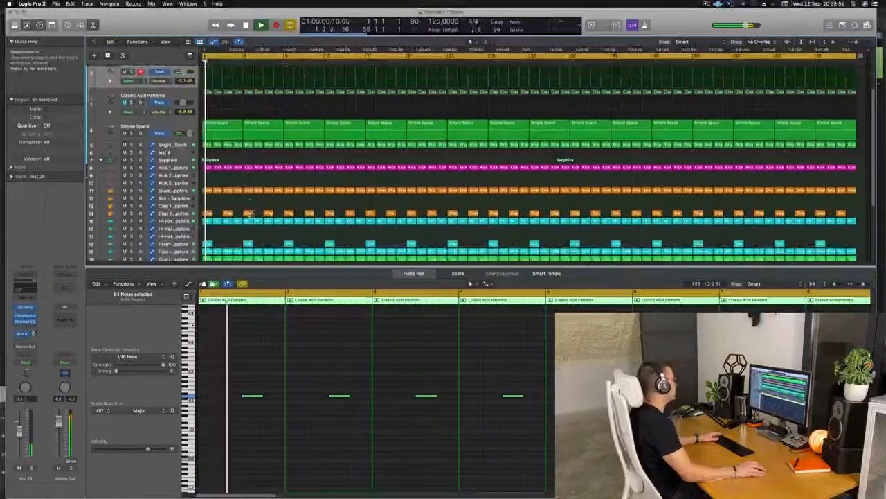
scroll(199, 179, up, 2)
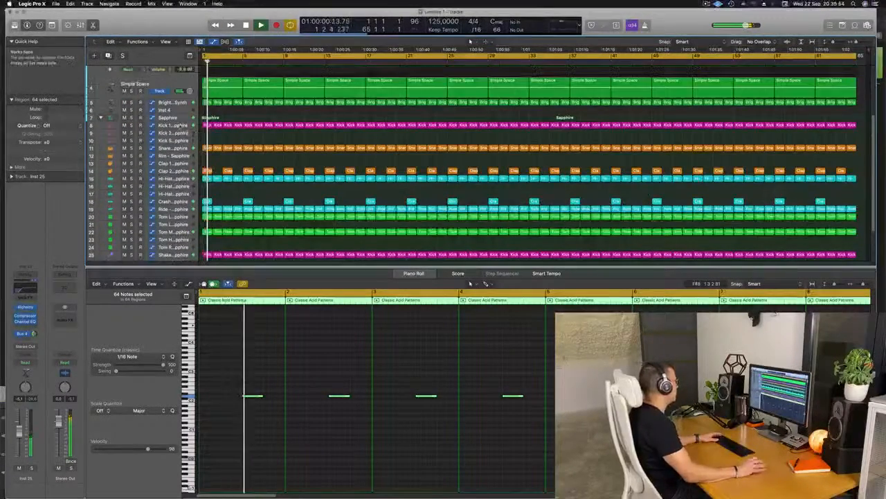
click(169, 125)
key(space)
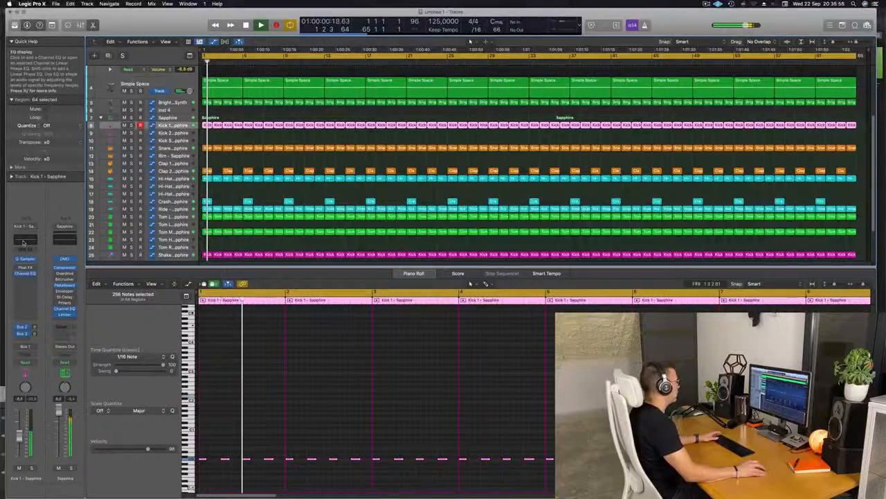
click(26, 274)
key(space)
key(space)
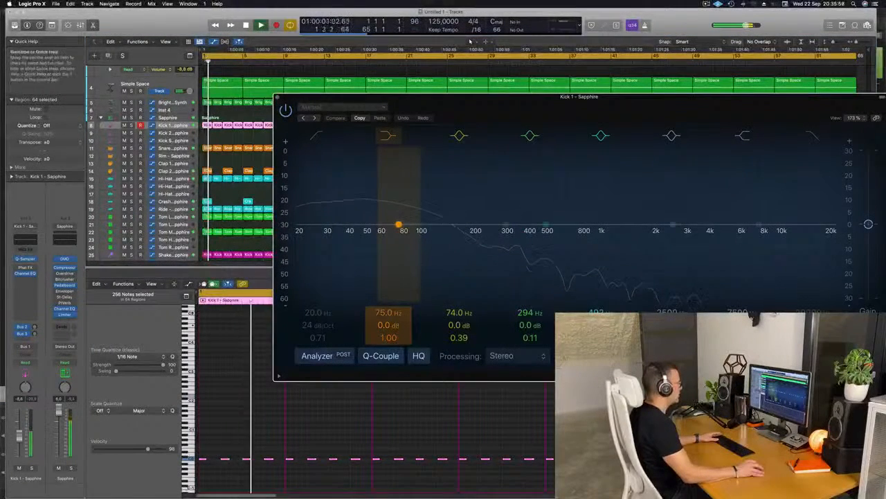
drag(388, 324, 388, 315)
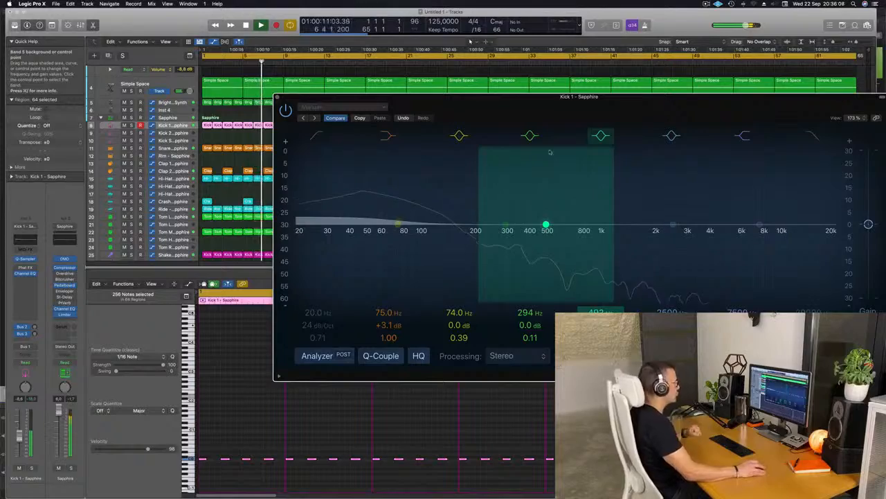
drag(528, 99, 477, 100)
key(super+w)
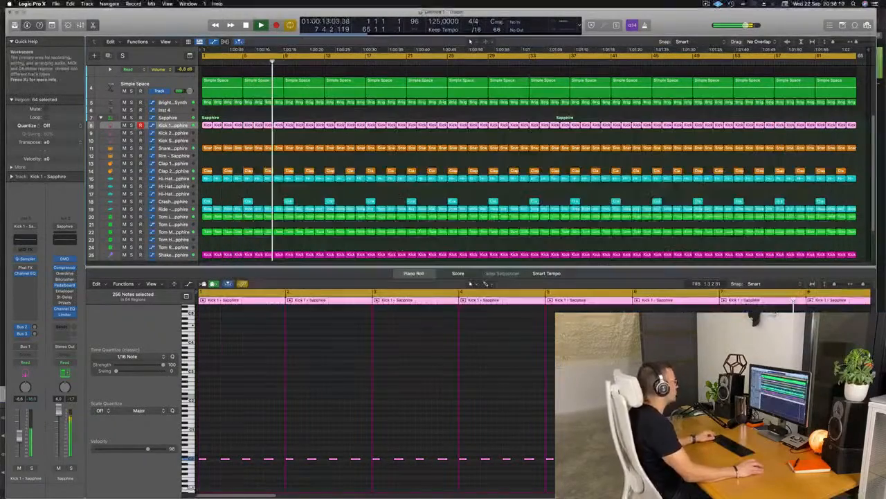
- Select the Clap 2 drum track and replay the arrangement from bar 1
scroll(360, 168, down, 5)
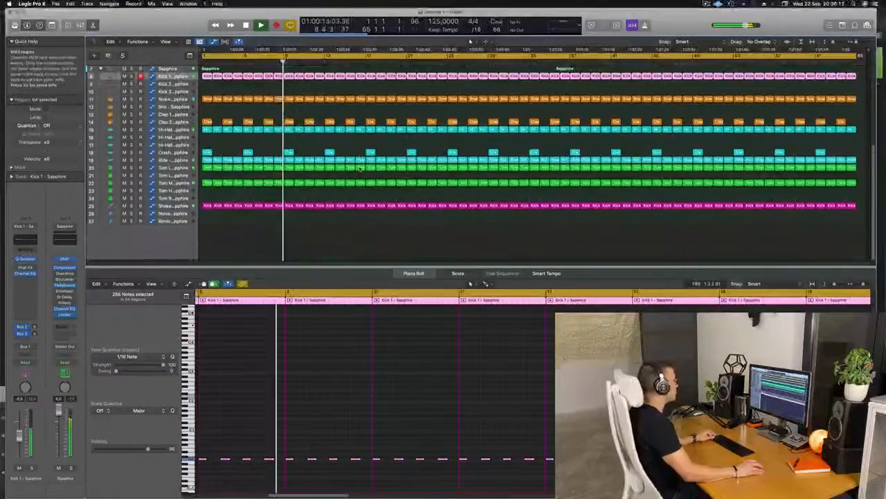
scroll(360, 168, up, 5)
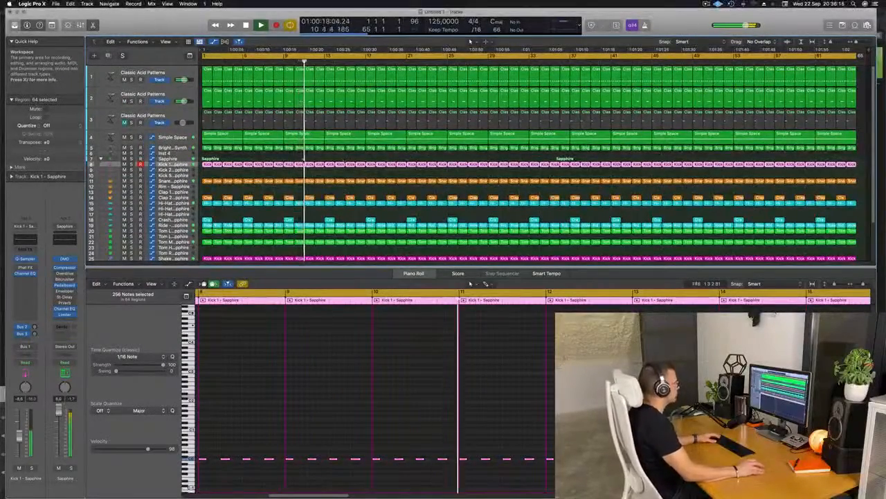
scroll(309, 181, down, 1)
key(Return)
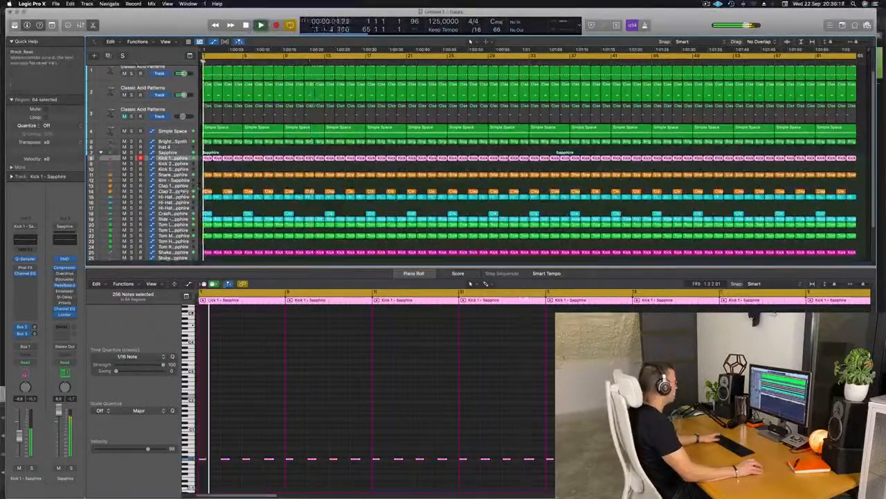
click(173, 191)
key(space)
key(space)
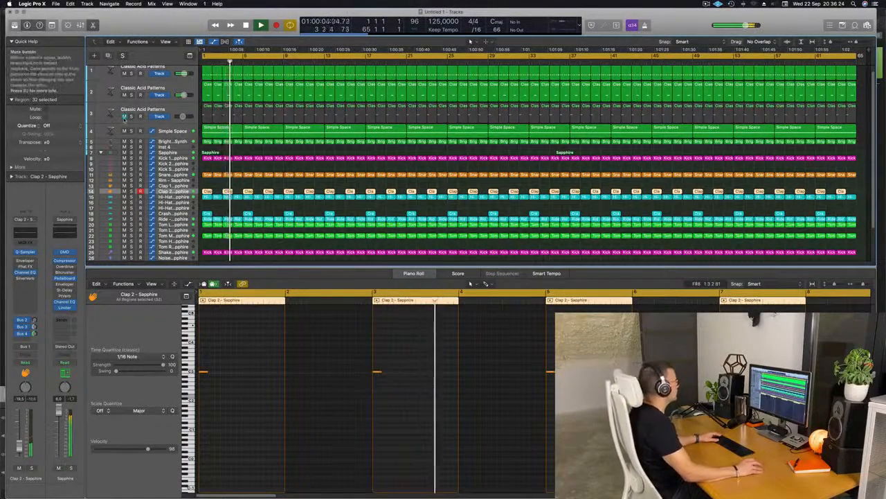
- Unmute the third acid track, lengthen all its notes to about half a bar each, and replay the arrangement
click(124, 115)
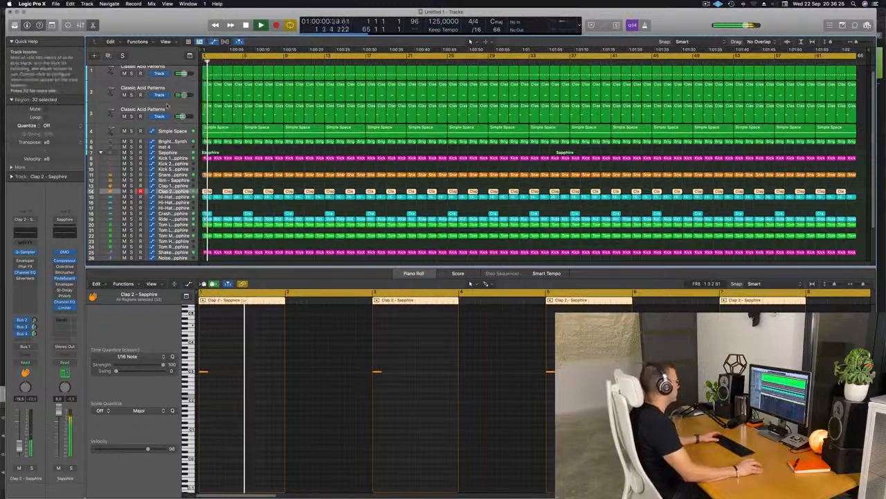
click(166, 105)
key(space)
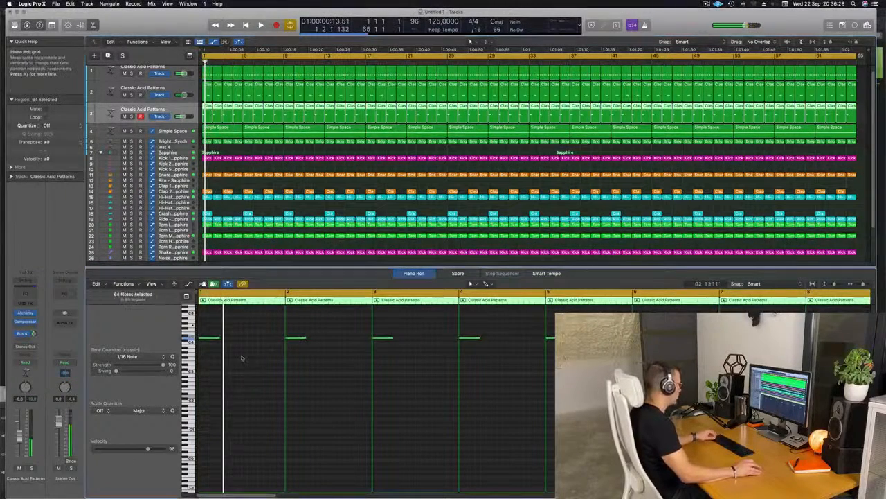
drag(219, 337, 241, 338)
key(space)
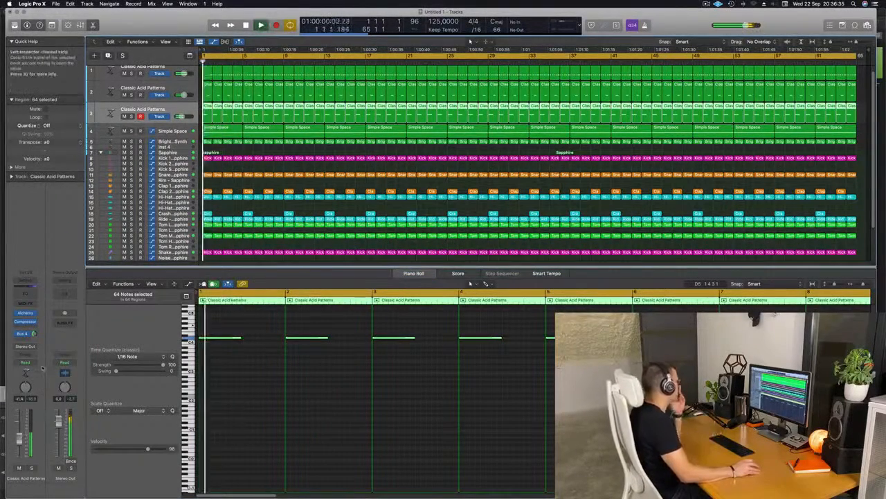
- Insert the stereo Ringshifter modulation effect after the Compressor on the third acid track
click(26, 328)
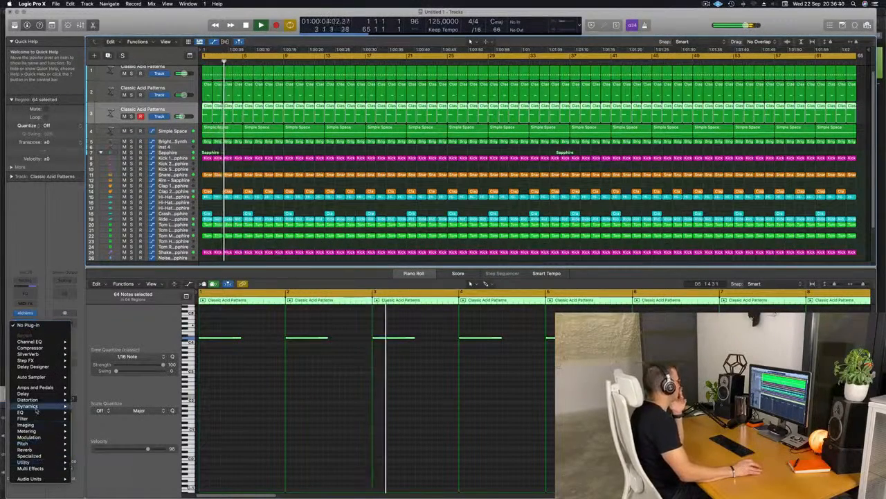
mouse_move(31, 439)
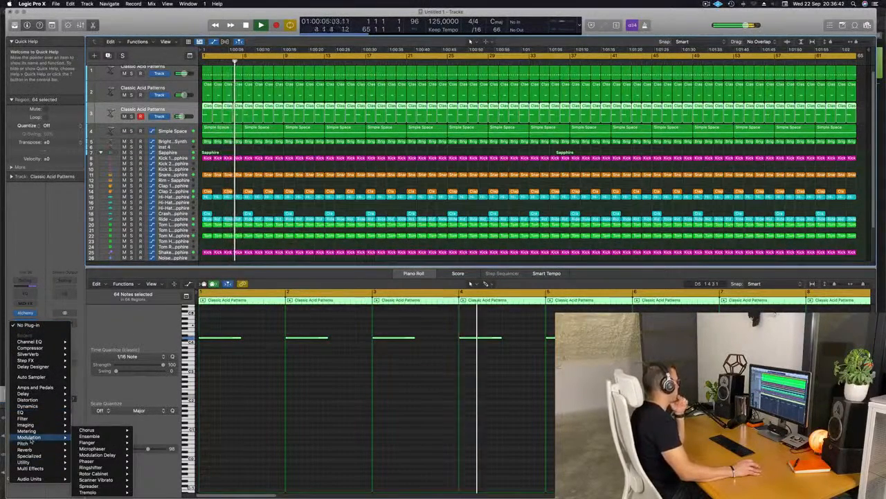
mouse_move(103, 491)
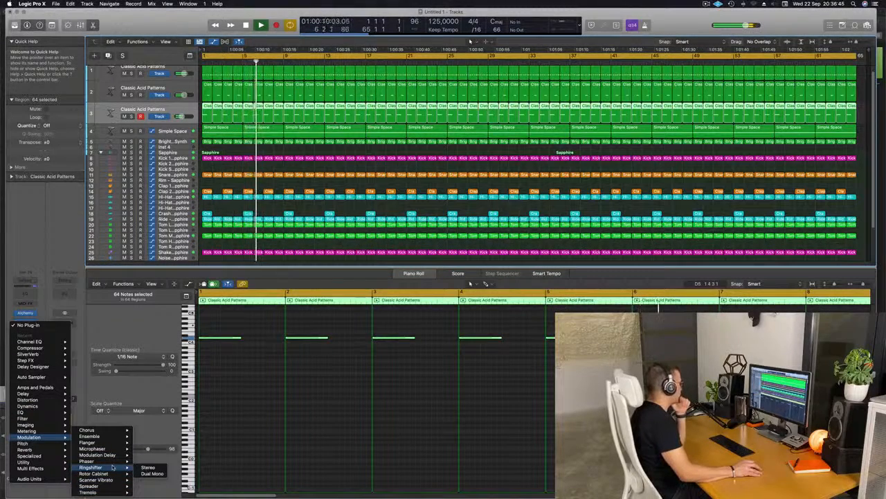
click(148, 467)
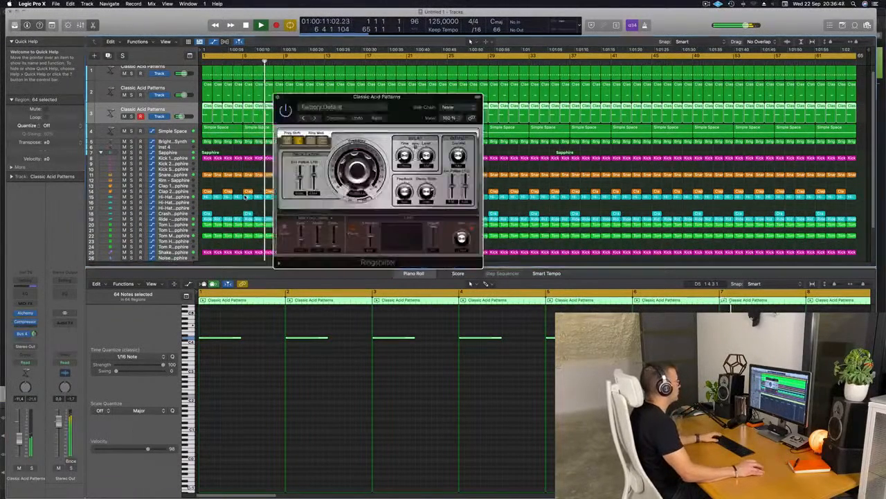
click(410, 83)
drag(403, 102, 377, 122)
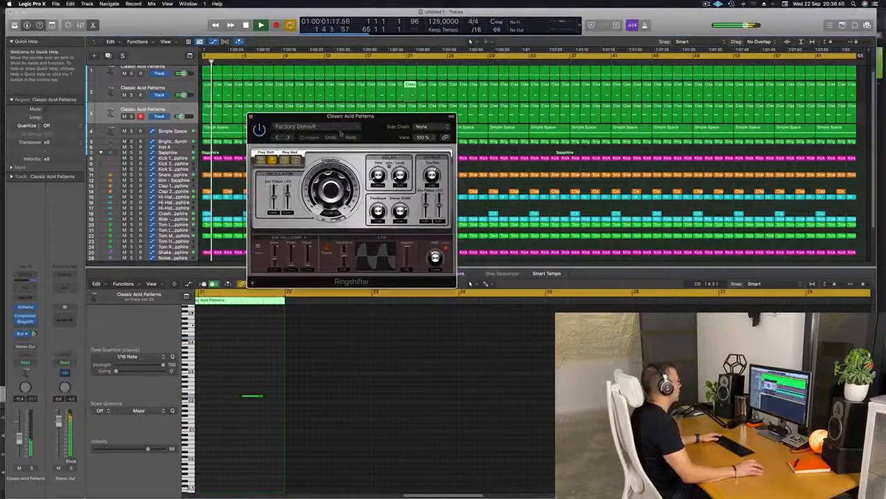
- Audition Ringshifter's Groove Shadow presets from 01 through 05 during playback
click(287, 137)
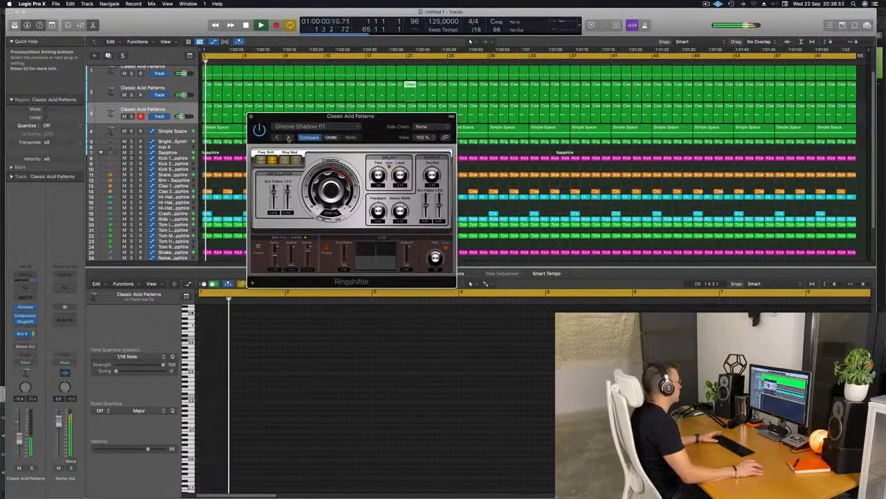
click(287, 138)
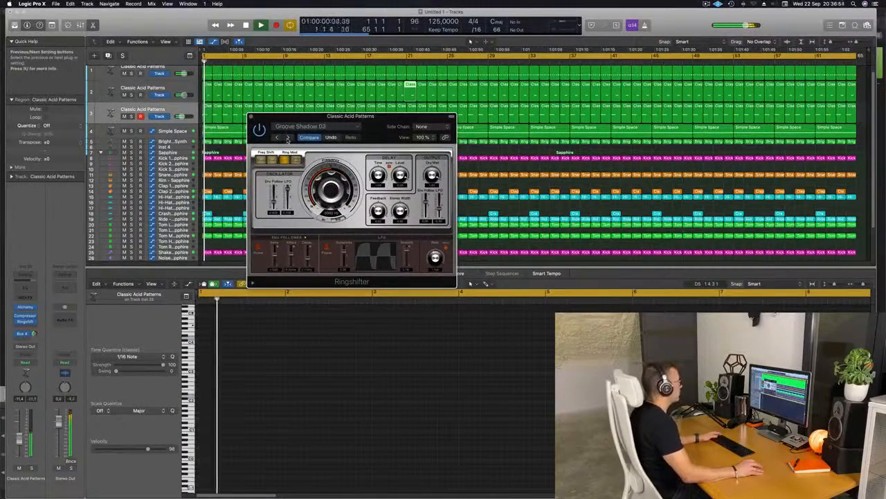
click(286, 138)
click(288, 138)
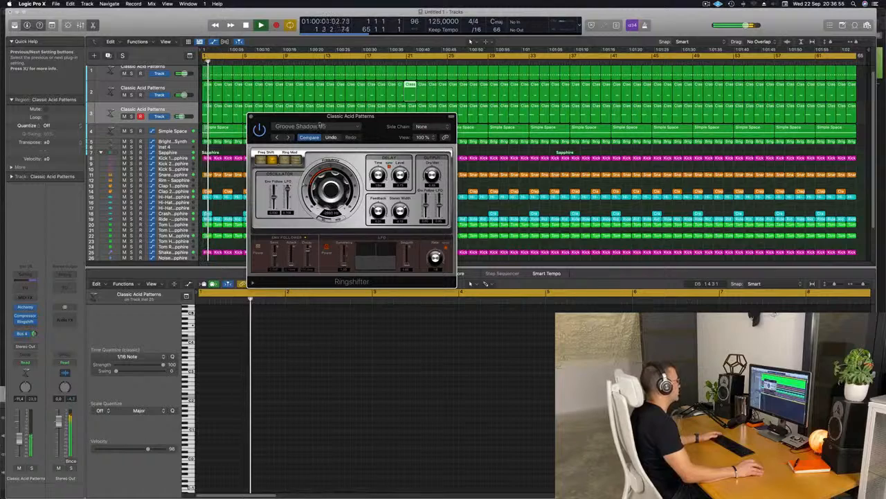
- Load the Double Mod preset from Ringshifter's 03 Warped category and raise the third acid track's volume to about -6 dB
click(319, 126)
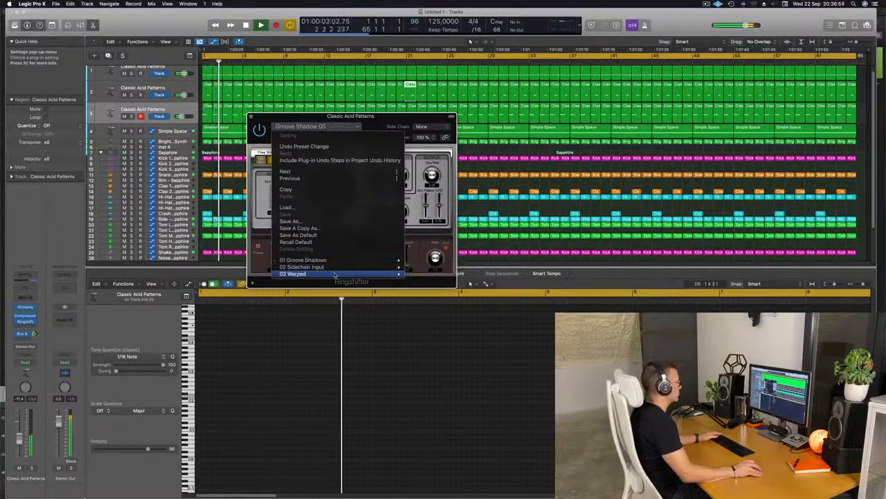
mouse_move(374, 273)
click(427, 281)
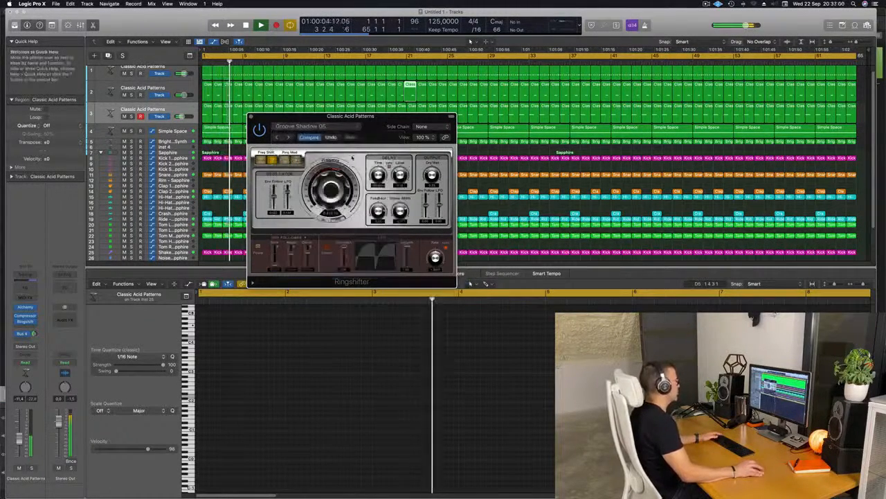
drag(374, 118, 364, 118)
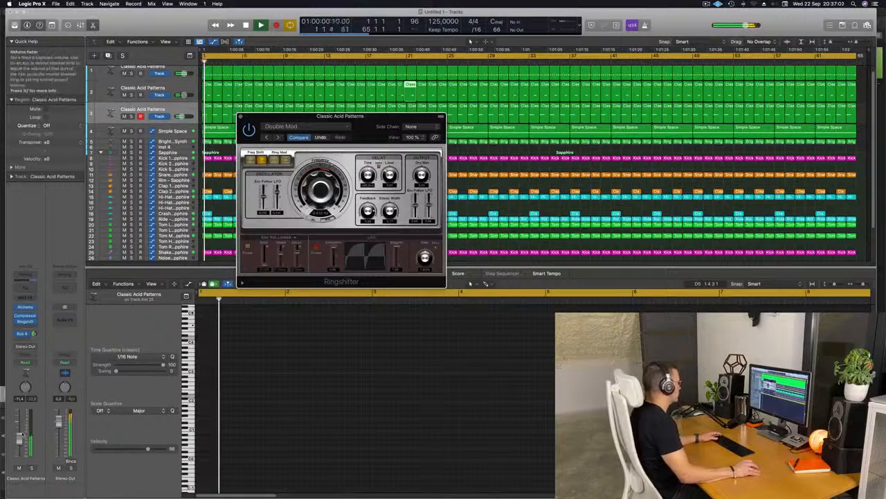
click(19, 432)
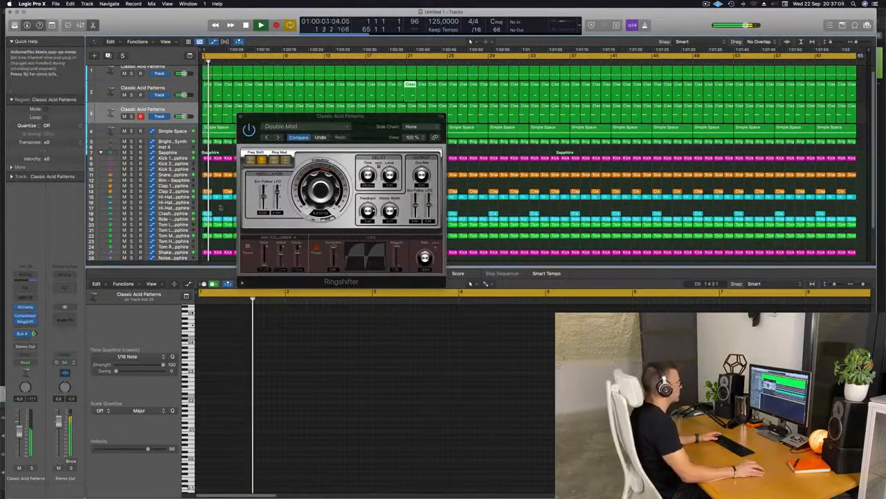
- Audition the following Ringshifter presets, from Drum Loop Ring FX onward, and settle on Phasing Vocals
drag(371, 128, 366, 128)
click(272, 137)
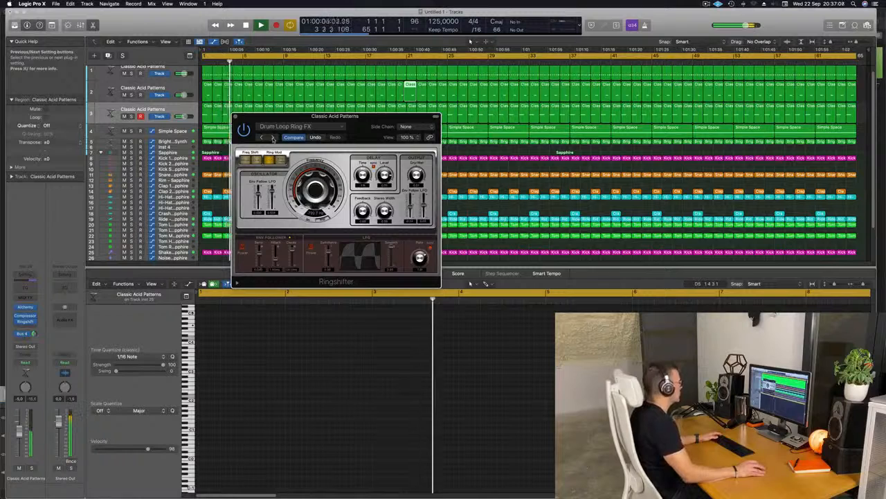
click(272, 137)
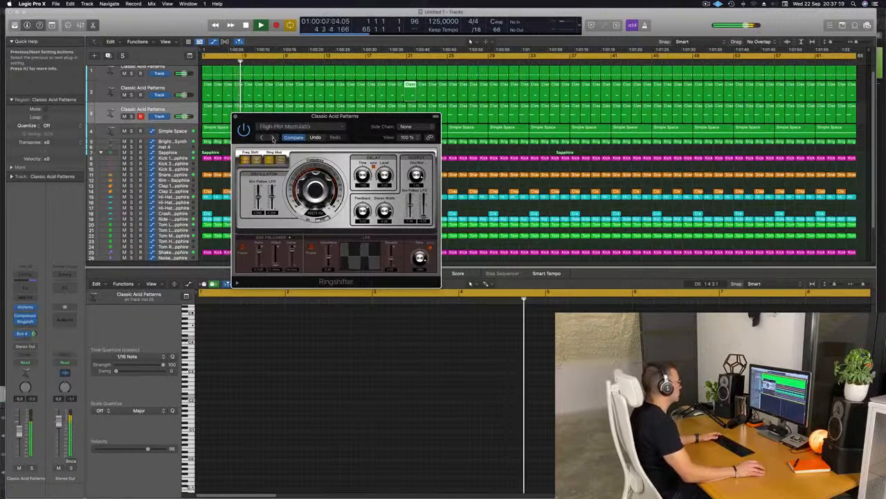
click(272, 137)
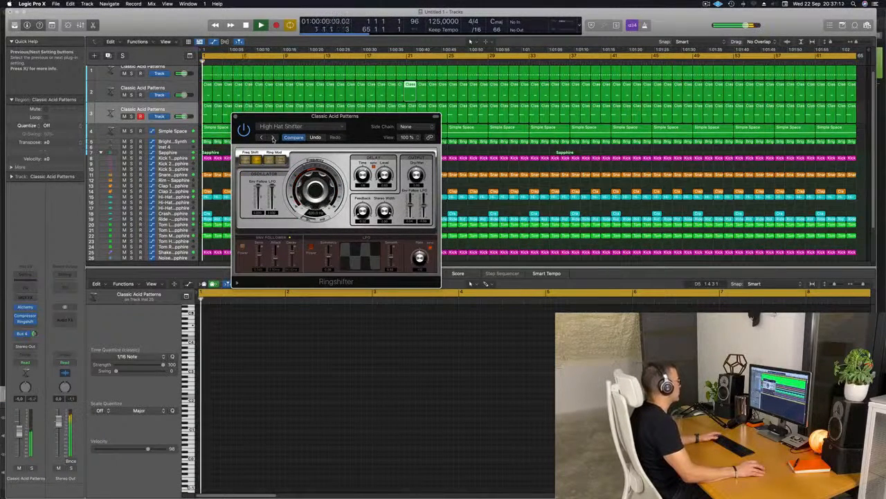
click(273, 137)
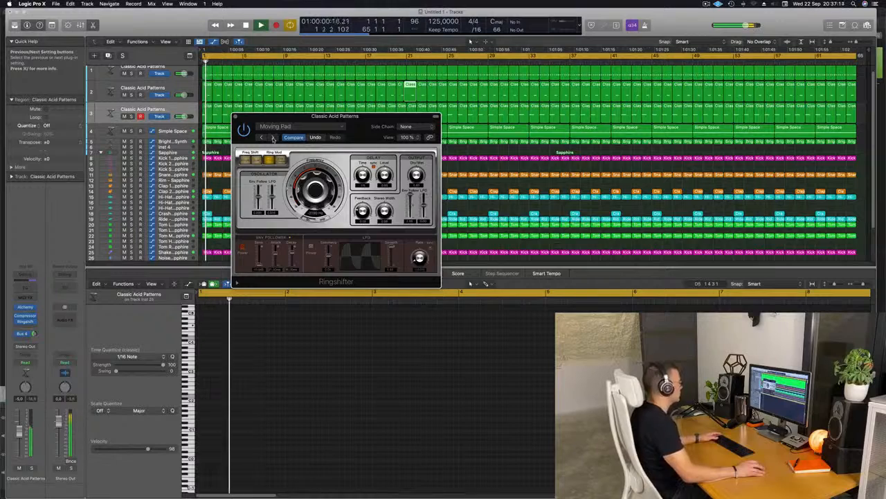
click(273, 138)
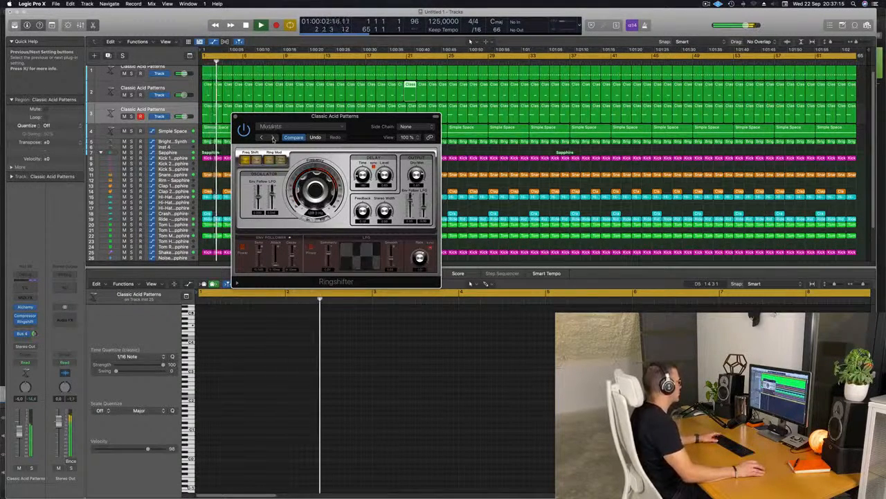
click(273, 138)
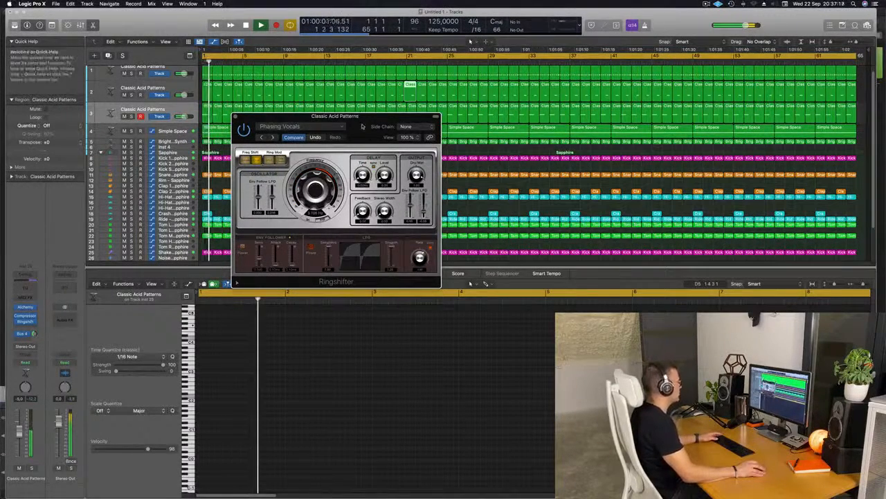
- Replay from bar 1, lower the third acid track's volume to about -7 dB, close Ringshifter and deselect the region
drag(362, 126, 352, 147)
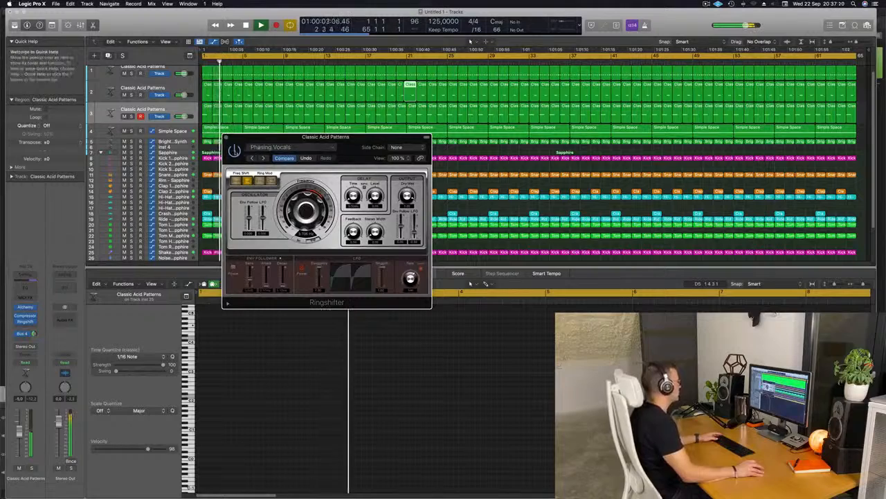
drag(353, 146, 344, 129)
key(Return)
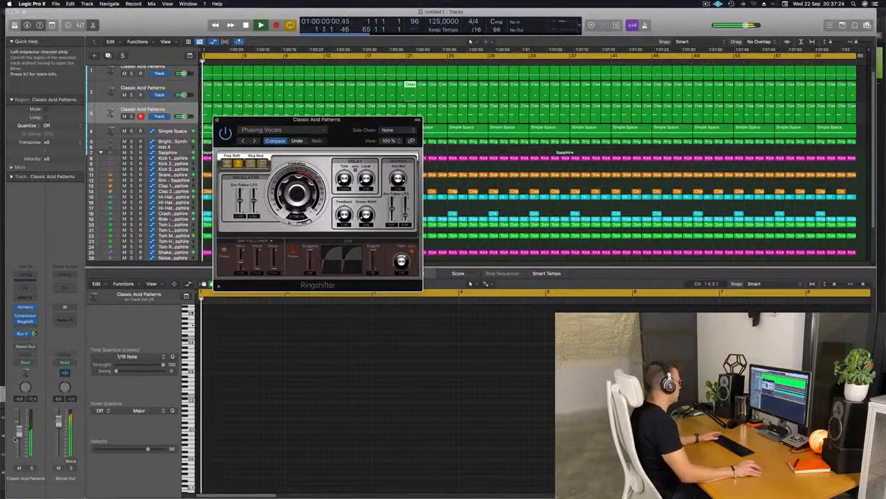
click(20, 433)
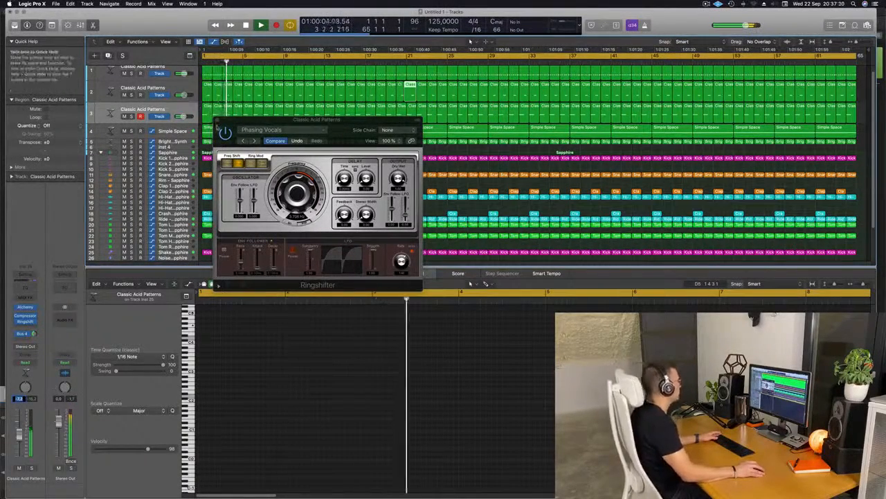
click(219, 120)
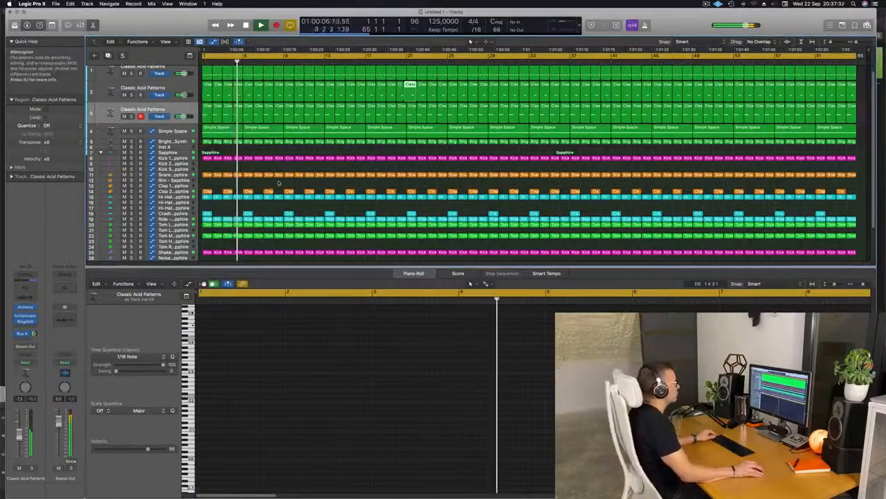
click(343, 149)
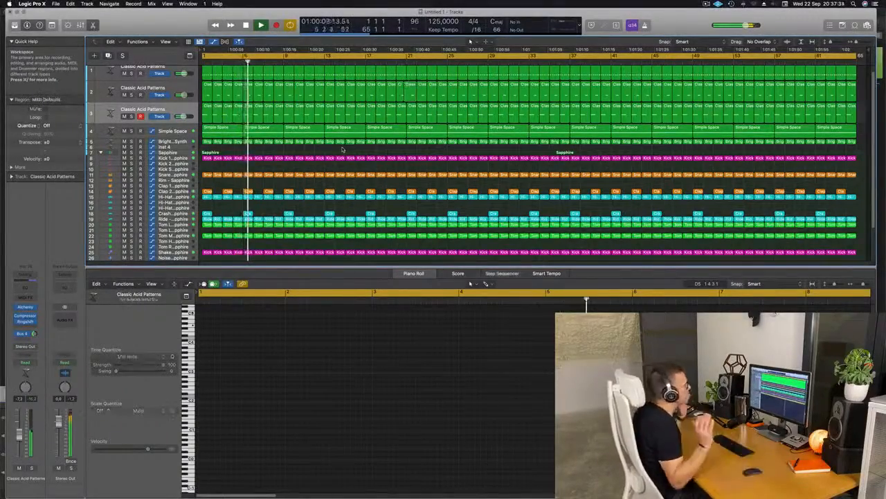